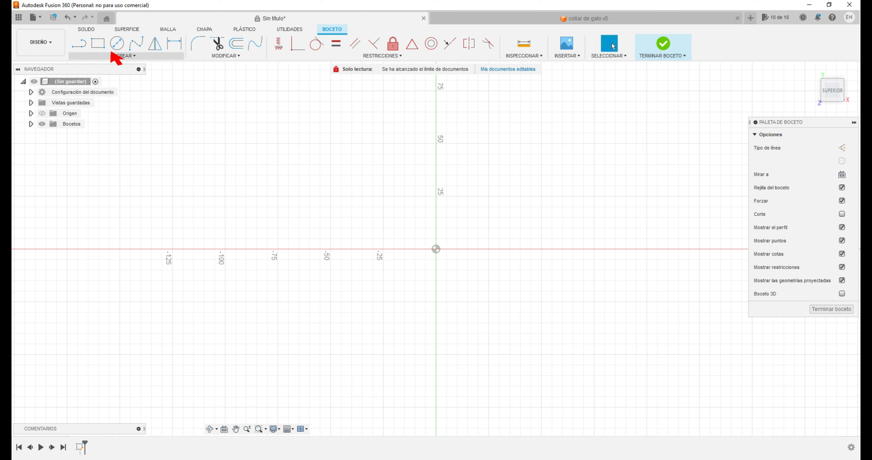
# Step: Draw a vertical line about 61 mm long upward from the origin
pyautogui.click(79, 42)
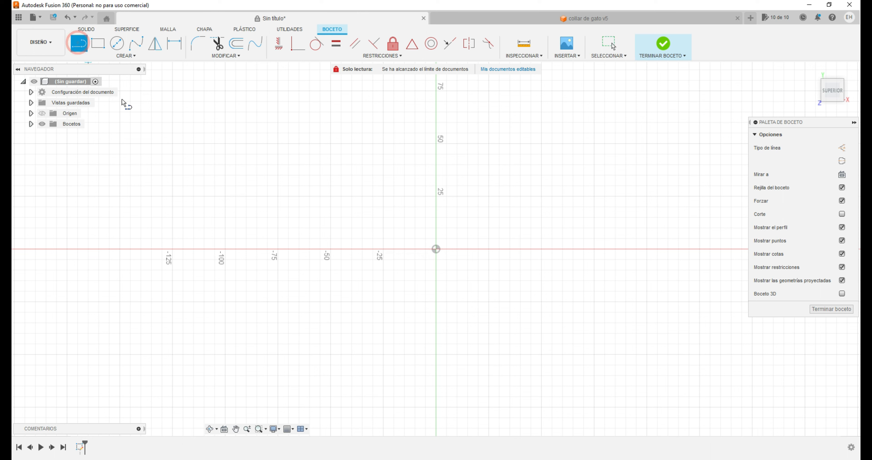
pyautogui.click(436, 249)
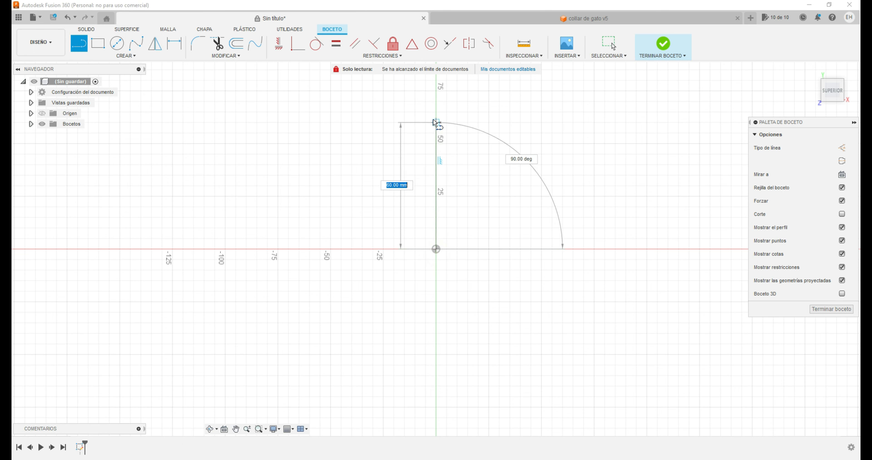
pyautogui.click(435, 119)
pyautogui.click(458, 119)
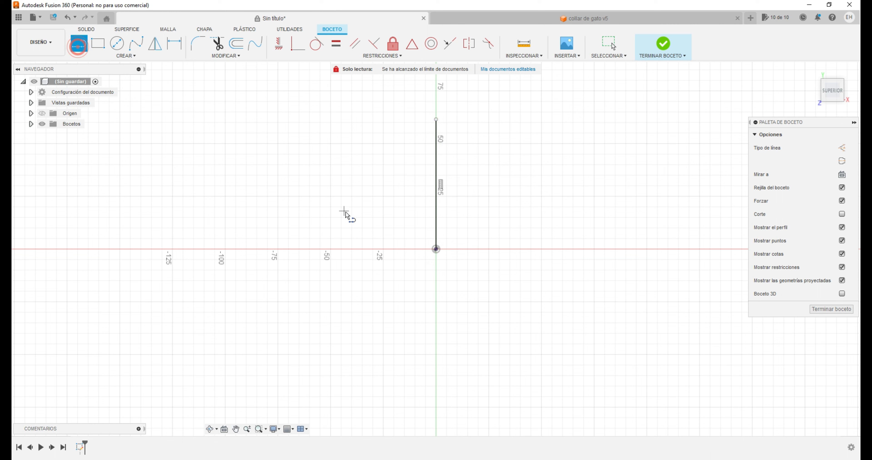
# Step: Draw a horizontal line about 60 mm long across the vertical line, slightly above the origin
pyautogui.click(383, 239)
pyautogui.click(510, 238)
pyautogui.click(509, 261)
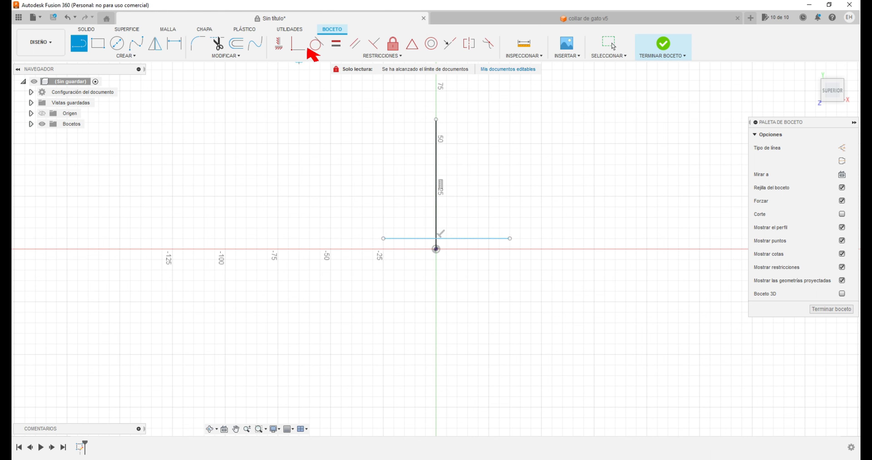
# Step: Constrain the horizontal line to be coincident with the origin
pyautogui.click(316, 45)
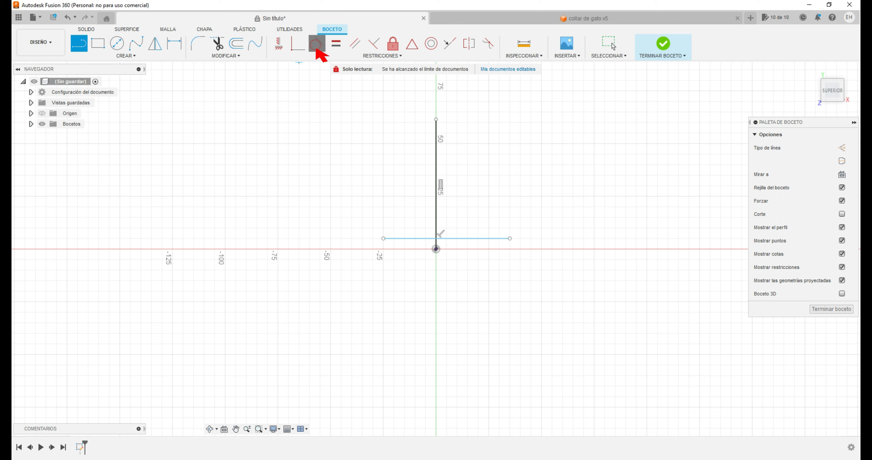
pyautogui.click(298, 48)
pyautogui.click(417, 238)
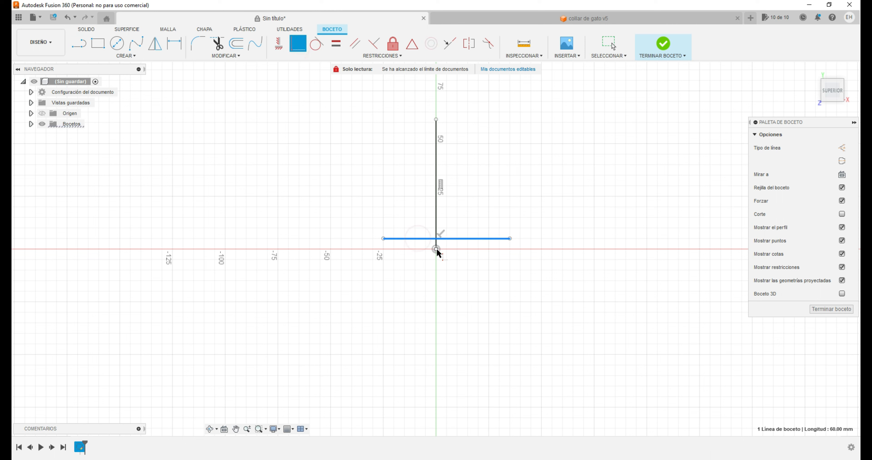
pyautogui.click(436, 249)
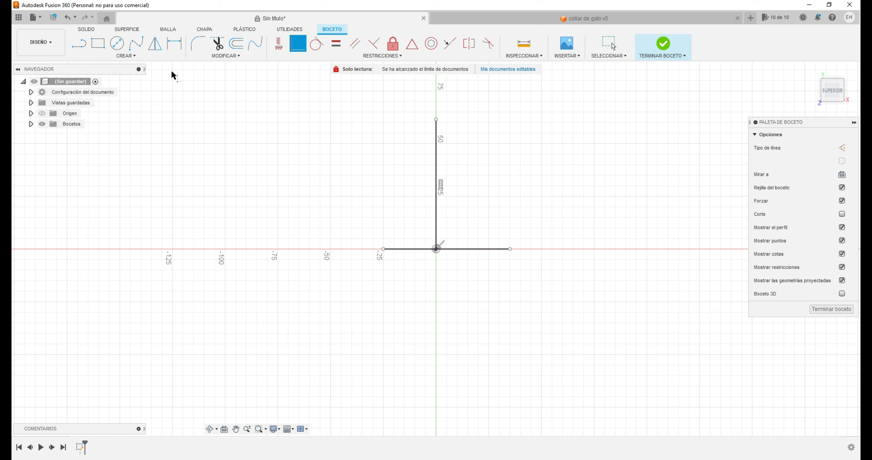
# Step: Dimension the horizontal line's length as 30 mm
pyautogui.click(174, 44)
pyautogui.click(410, 249)
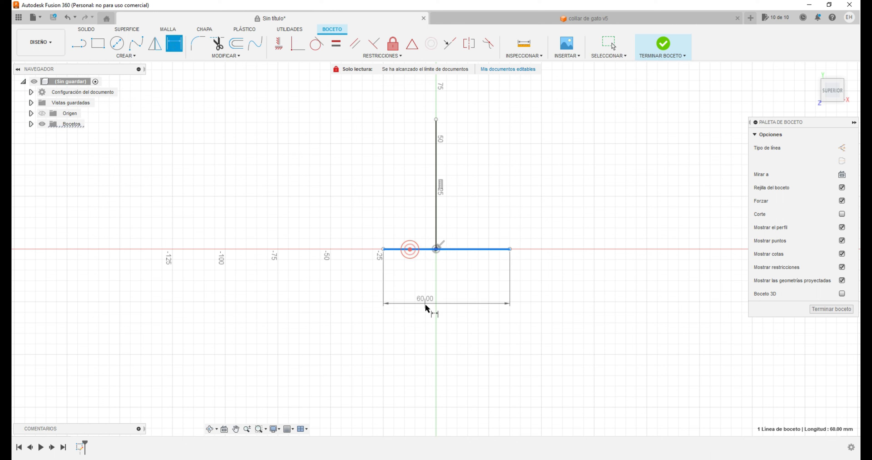
pyautogui.click(436, 325)
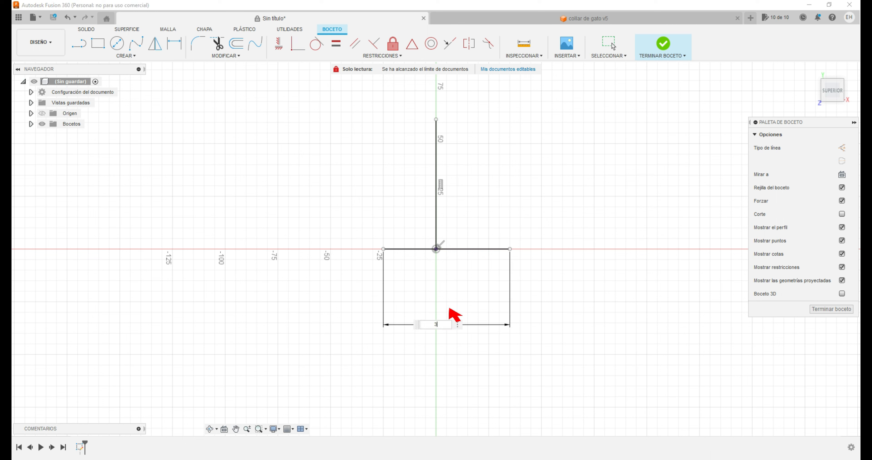
pyautogui.write('30')
pyautogui.press('Return')
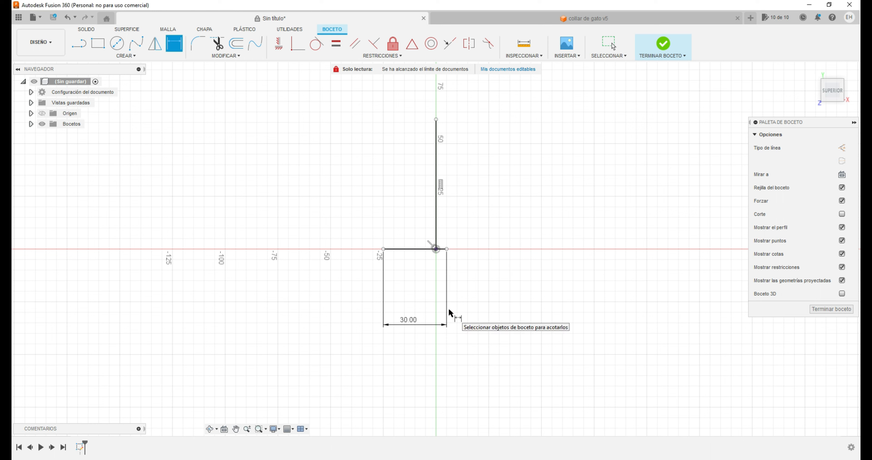
# Step: Dimension the vertical line's length as 50 mm
pyautogui.click(437, 195)
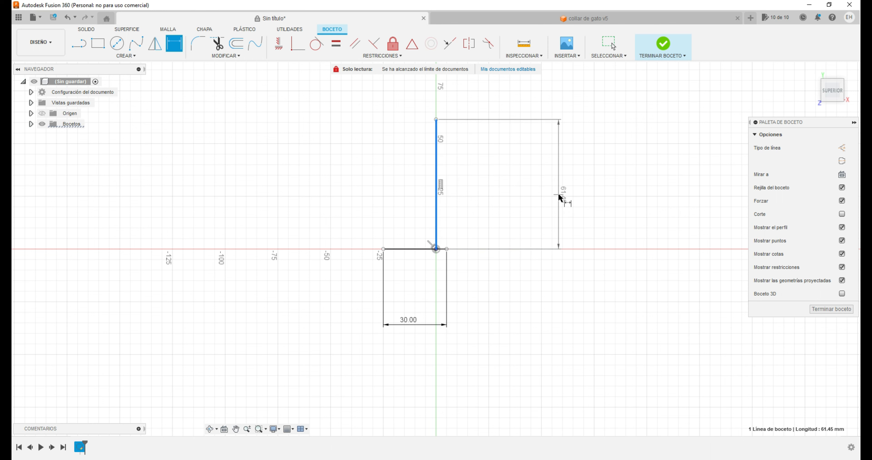
pyautogui.click(559, 194)
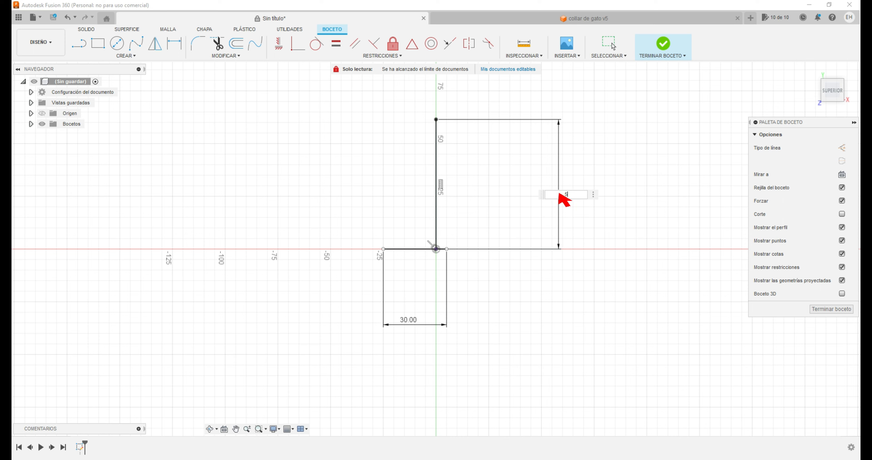
pyautogui.press('Return')
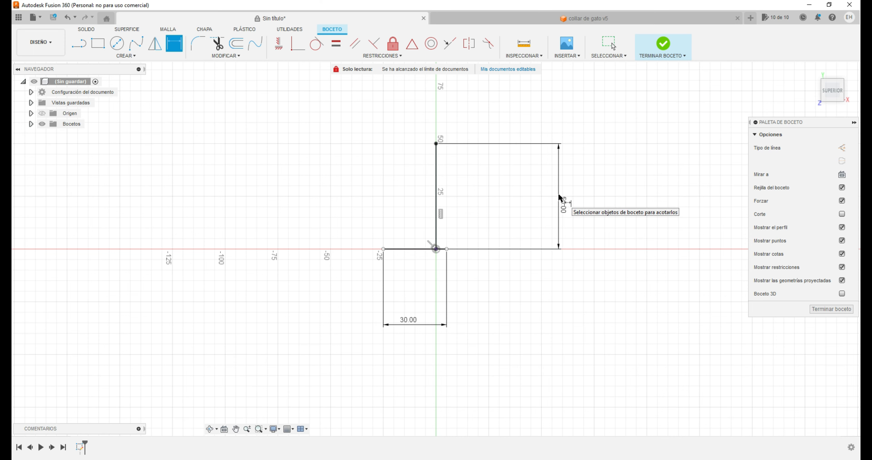
# Step: Make the horizontal line's two endpoints symmetric about the vertical line with a symmetry constraint
pyautogui.scroll(4, 447, 227)
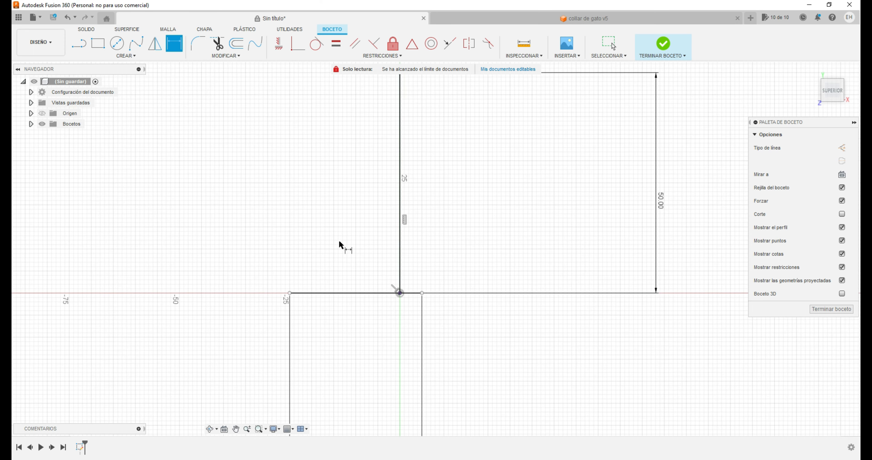
pyautogui.click(368, 57)
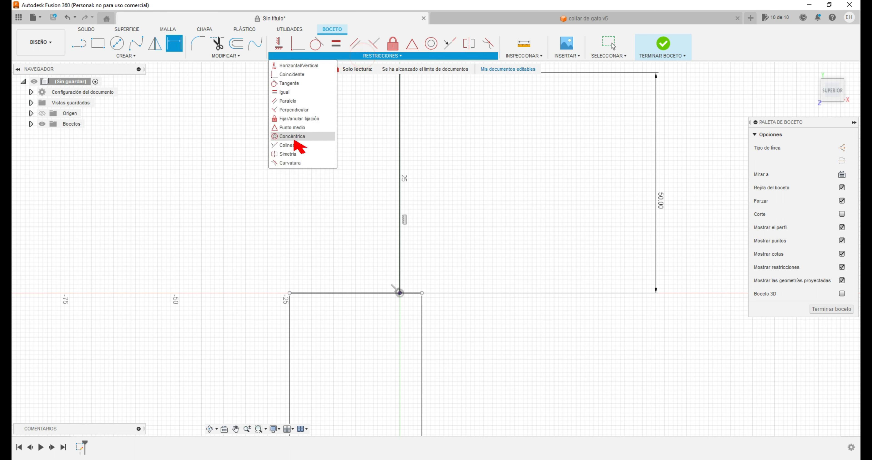
pyautogui.click(303, 161)
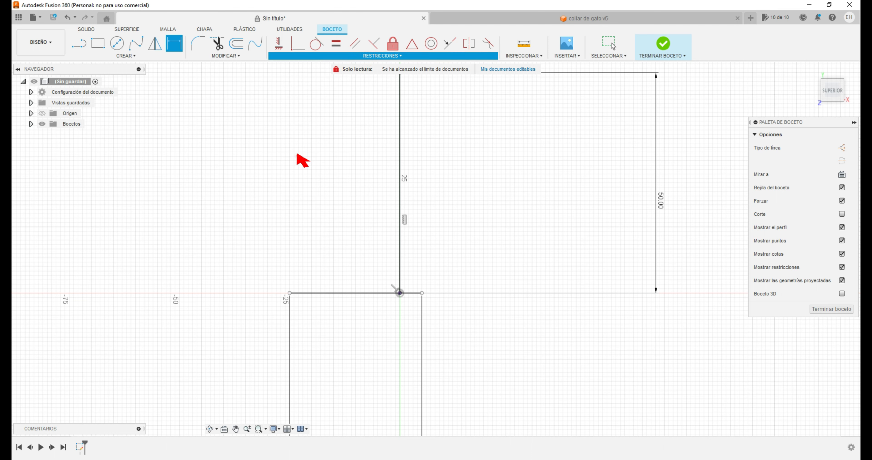
pyautogui.click(290, 293)
pyautogui.click(422, 293)
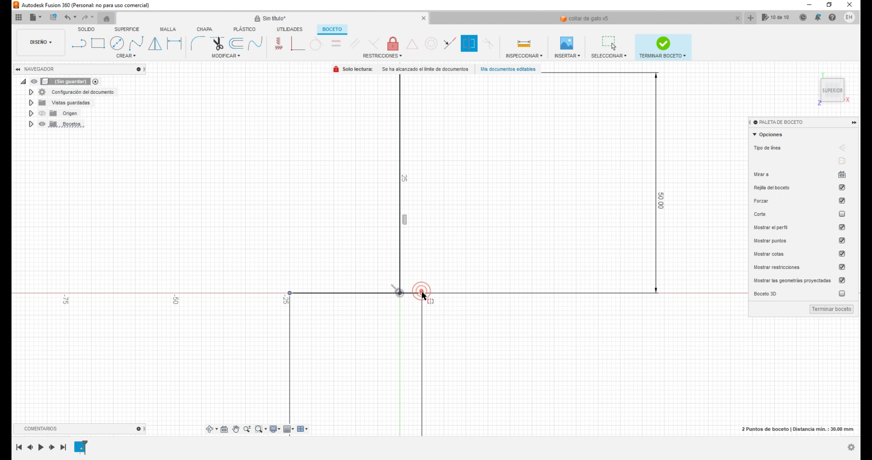
pyautogui.click(400, 253)
# Step: Convert both the vertical and horizontal lines to construction lines
pyautogui.scroll(-3, 417, 343)
pyautogui.click(609, 44)
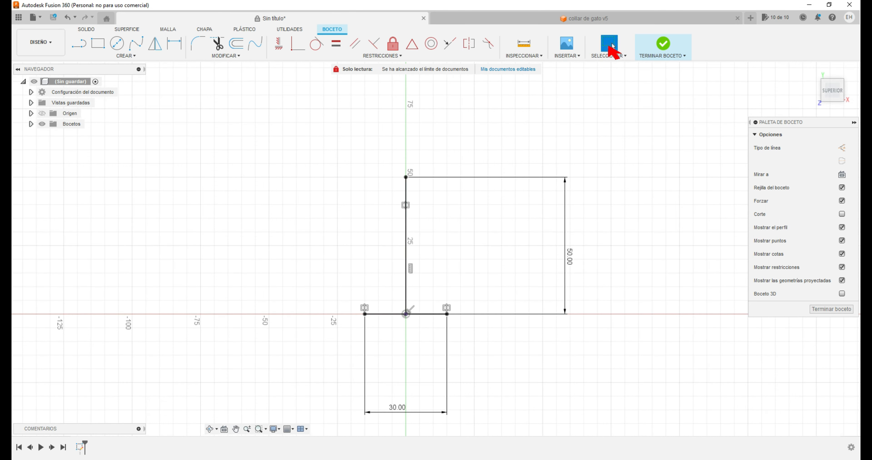
pyautogui.moveTo(296, 141)
pyautogui.mouseDown()
pyautogui.moveTo(503, 379)
pyautogui.moveTo(518, 384)
pyautogui.mouseUp()
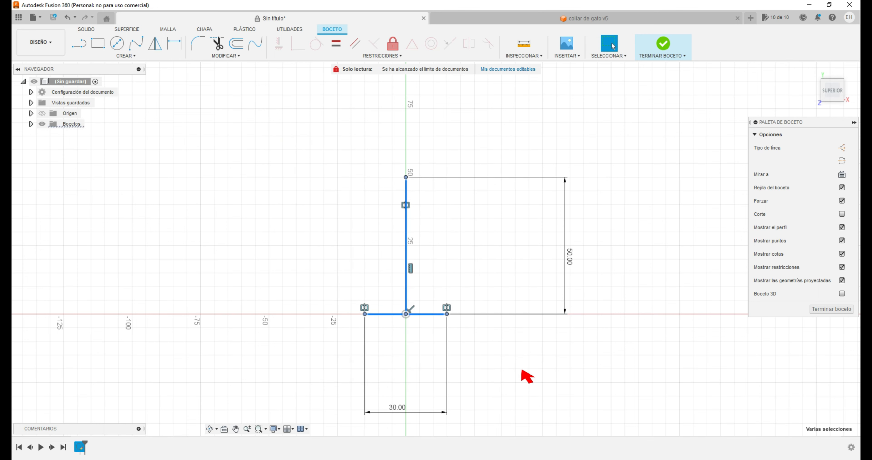
pyautogui.press('x')
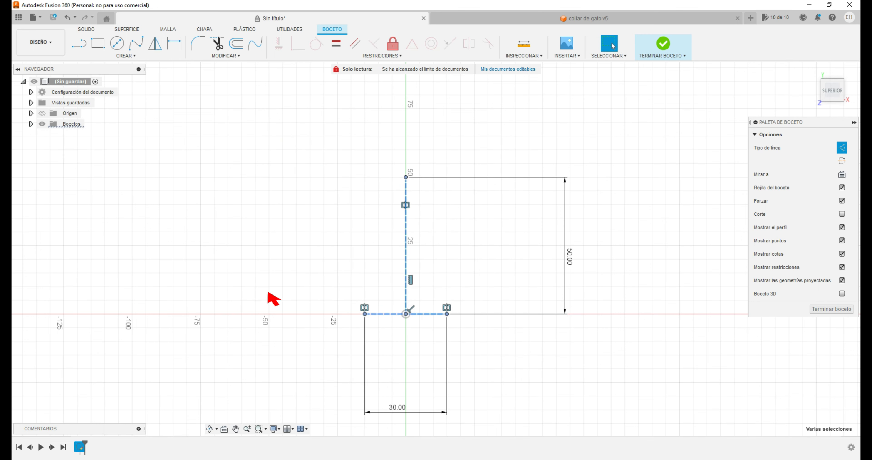
pyautogui.click(291, 271)
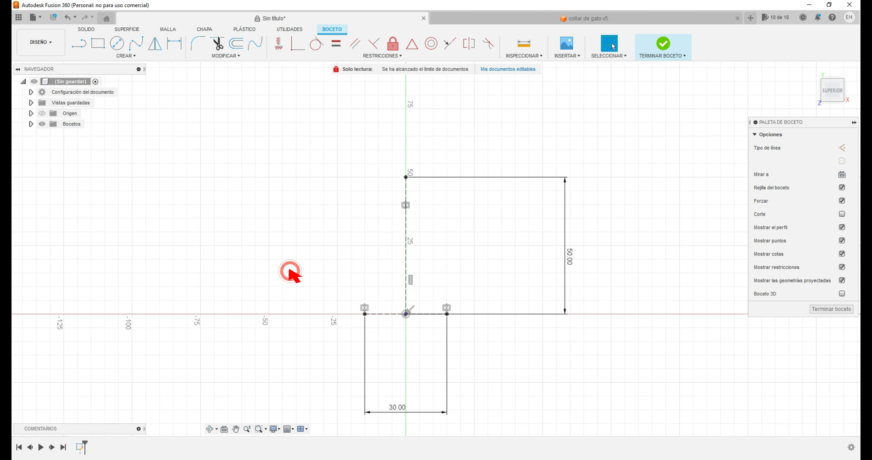
# Step: Draw a circle about 22 mm in diameter above the horizontal construction line, centred left of the vertical one and overlapping it
pyautogui.click(119, 45)
pyautogui.click(385, 281)
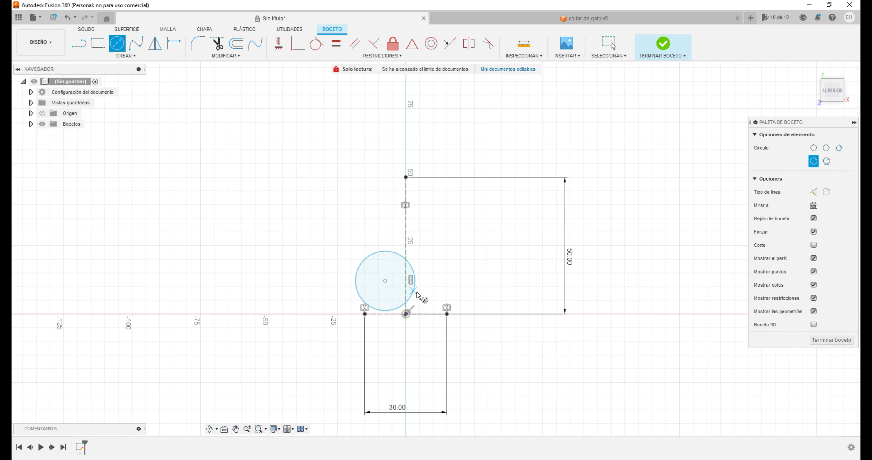
pyautogui.scroll(2, 410, 314)
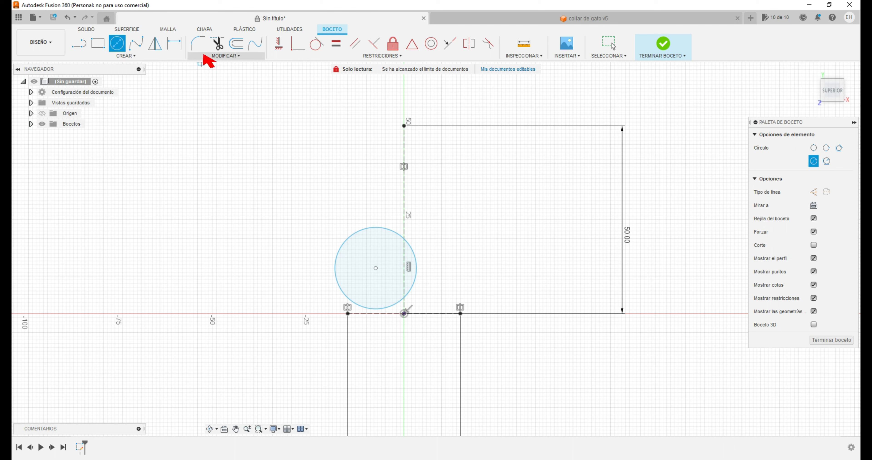
# Step: Dimension the horizontal distance between the circle's centre and the vertical construction line as 6.25 mm
pyautogui.click(174, 43)
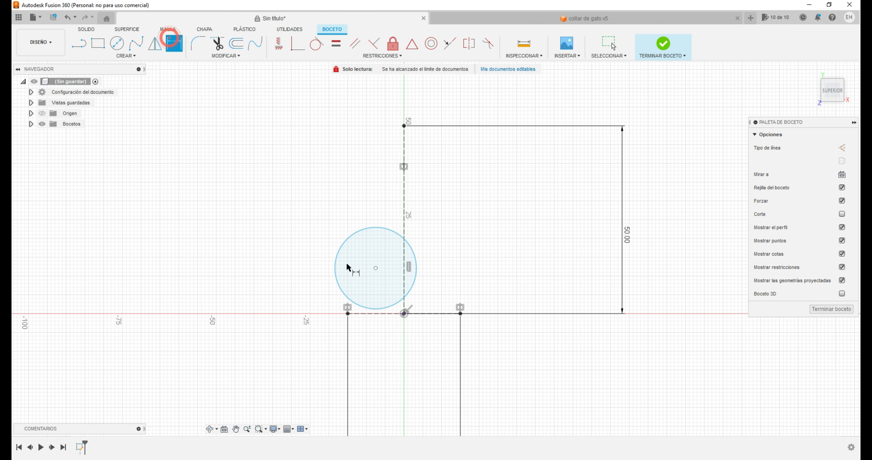
pyautogui.click(373, 309)
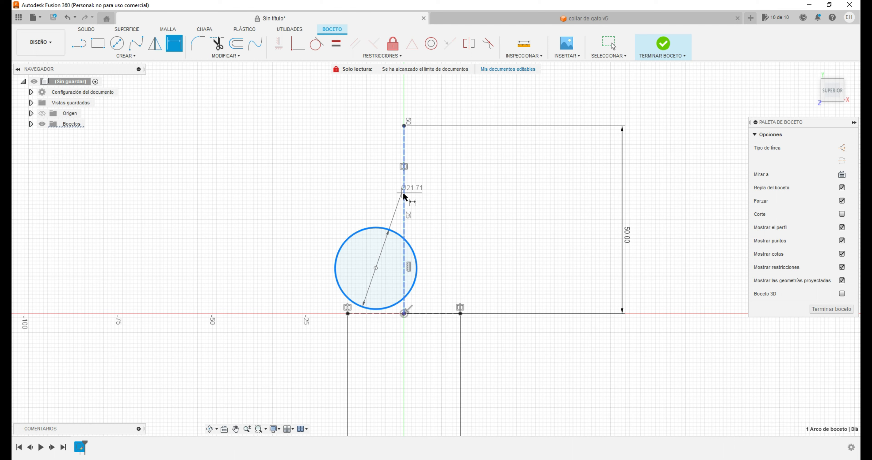
pyautogui.click(404, 313)
pyautogui.click(386, 372)
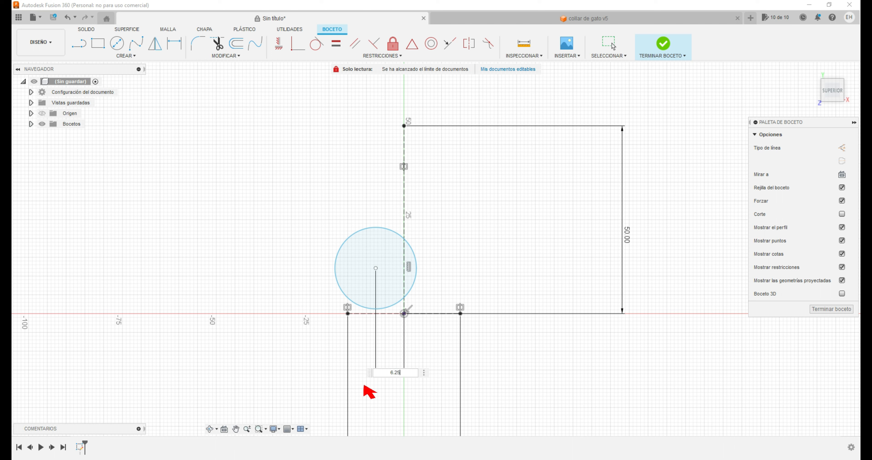
pyautogui.press('Return')
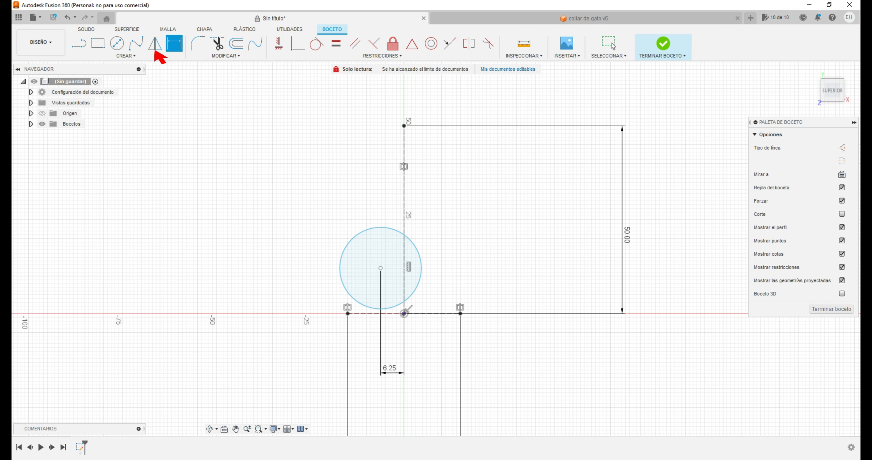
# Step: Dimension the circle's diameter as 25 mm
pyautogui.click(117, 43)
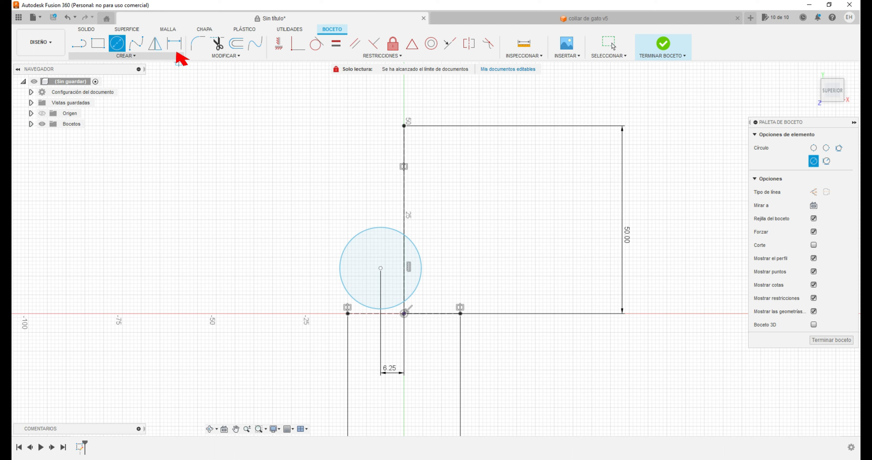
pyautogui.click(174, 44)
pyautogui.click(369, 230)
pyautogui.click(305, 207)
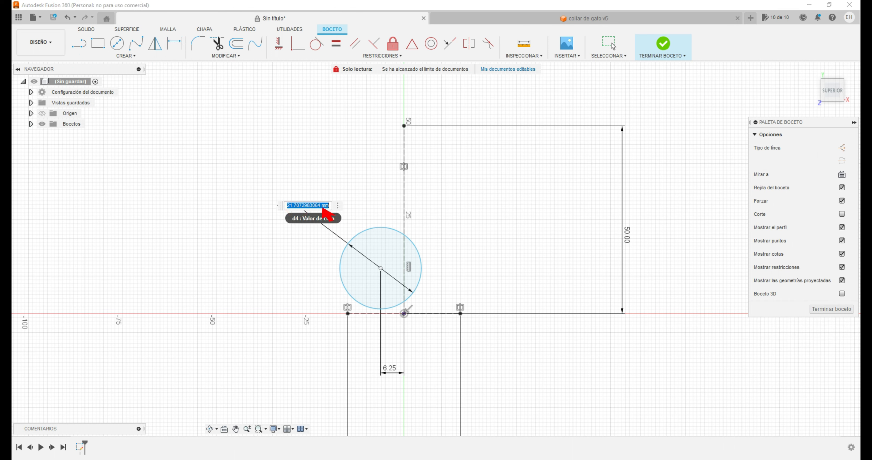
pyautogui.press('Return')
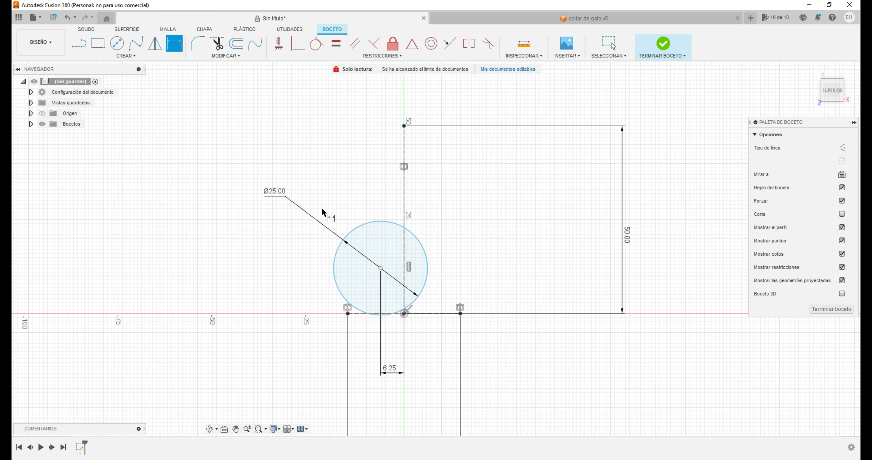
# Step: Make the circle tangent to the horizontal construction line
pyautogui.scroll(6, 362, 284)
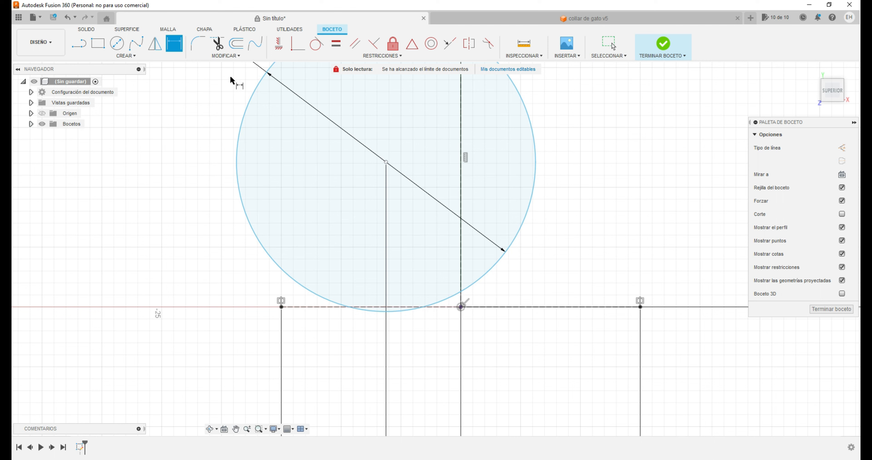
pyautogui.click(314, 47)
pyautogui.click(329, 300)
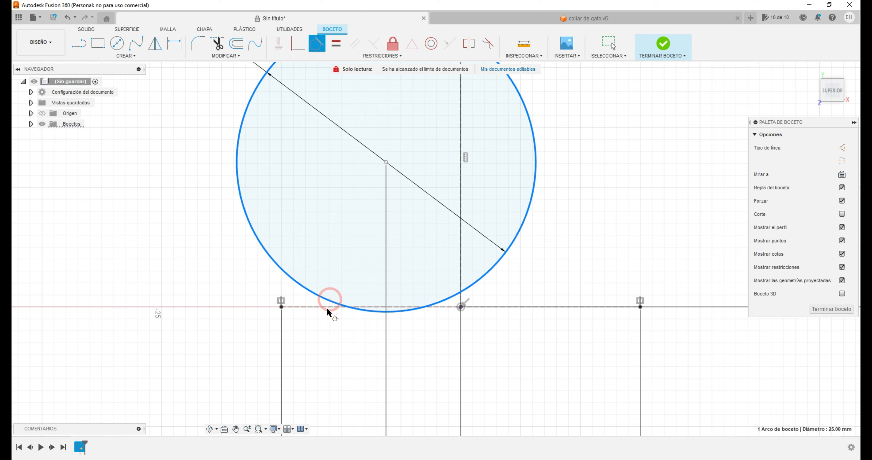
pyautogui.click(323, 307)
# Step: Mirror the 25 mm circle about the vertical construction line
pyautogui.scroll(-3, 310, 331)
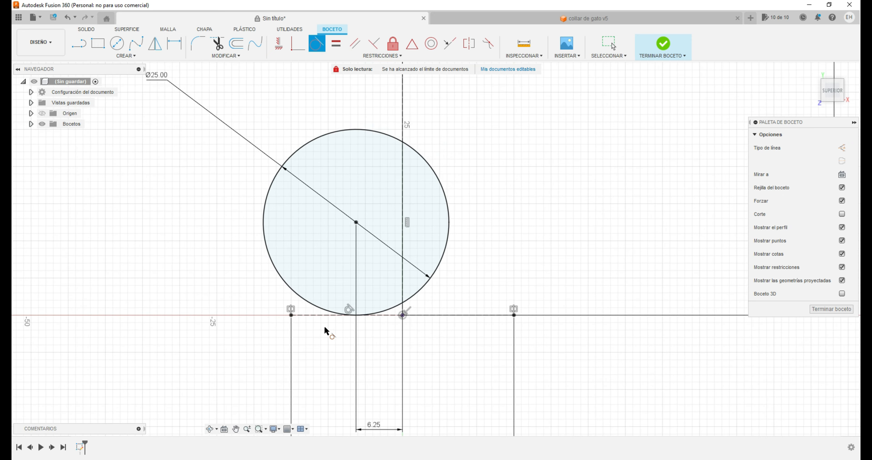
pyautogui.scroll(-2, 323, 331)
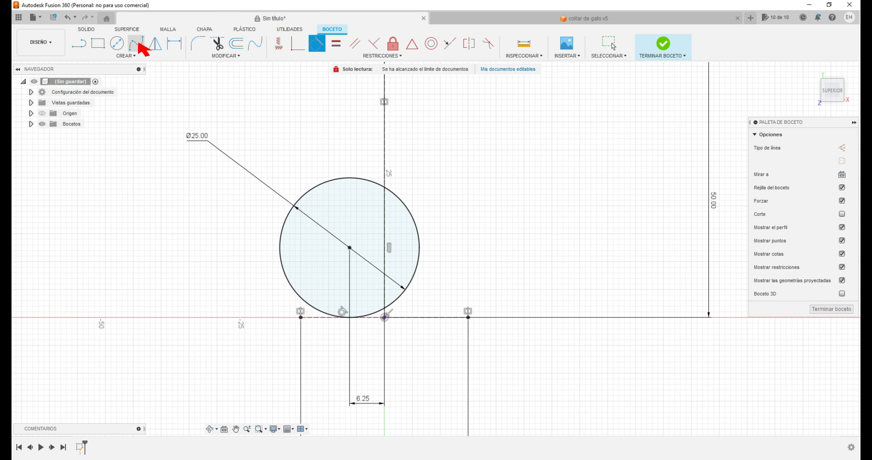
pyautogui.click(154, 44)
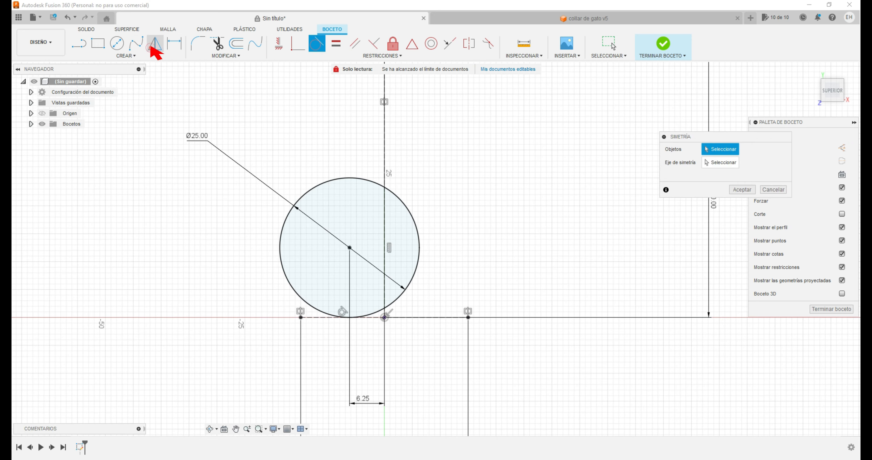
pyautogui.click(331, 181)
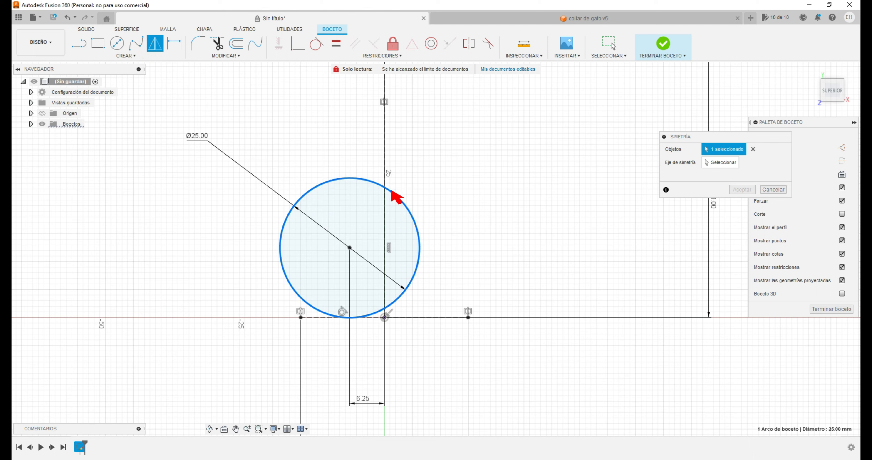
pyautogui.click(720, 165)
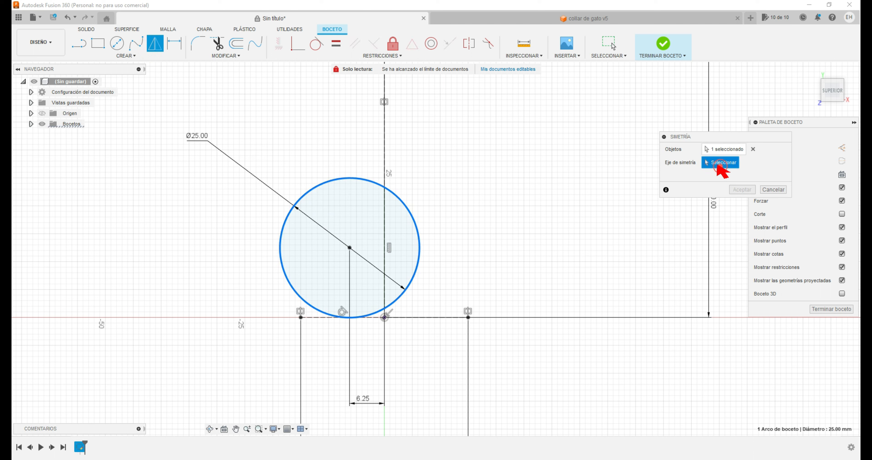
pyautogui.click(386, 143)
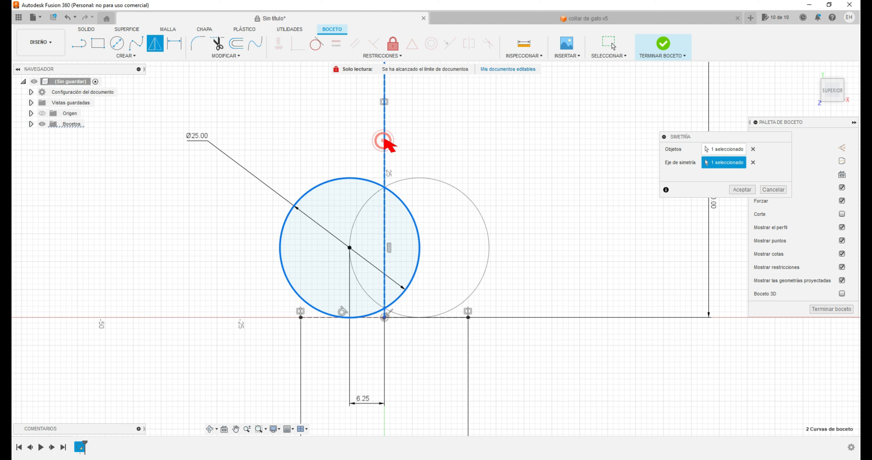
pyautogui.click(738, 191)
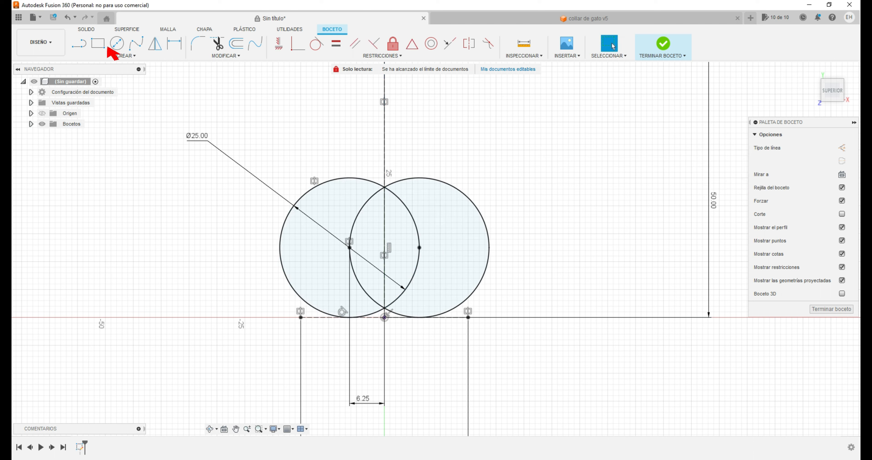
# Step: Draw a circle centred on the vertical construction line, above the two circles and overlapping both
pyautogui.click(117, 43)
pyautogui.scroll(-4, 170, 306)
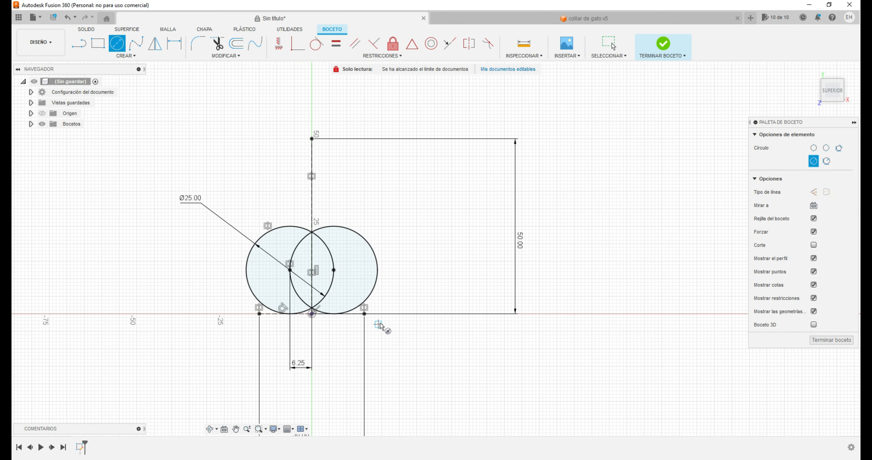
pyautogui.click(312, 205)
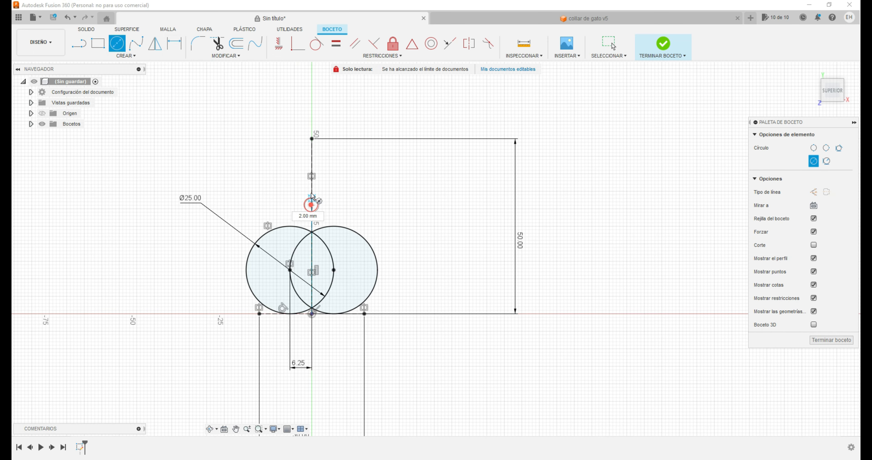
pyautogui.click(309, 166)
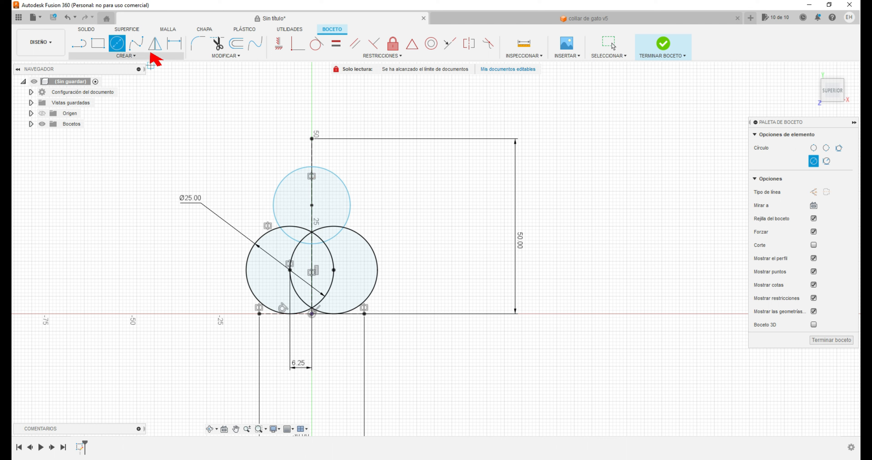
# Step: Dimension the diameter of the upper circle as 25 mm
pyautogui.click(175, 43)
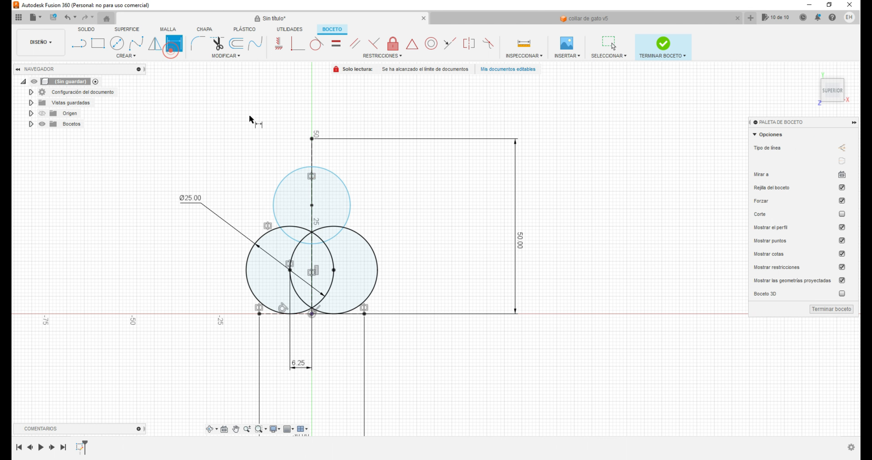
pyautogui.click(282, 178)
pyautogui.click(244, 142)
pyautogui.write('2')
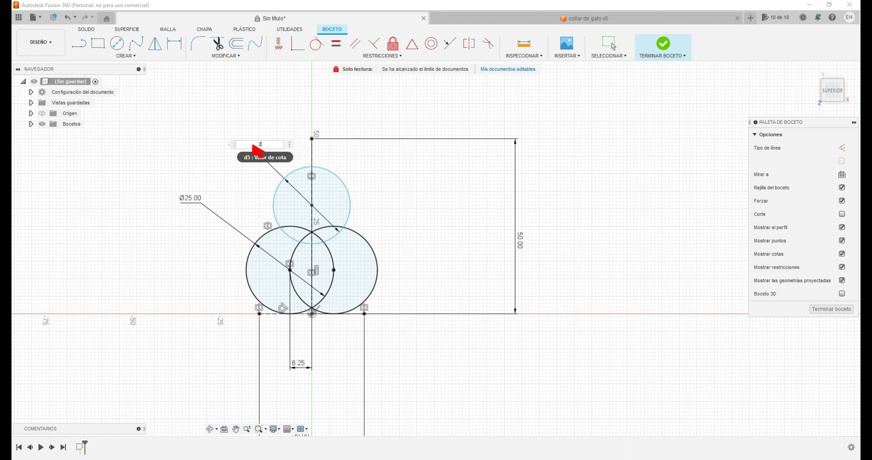
pyautogui.write('5')
pyautogui.press('Return')
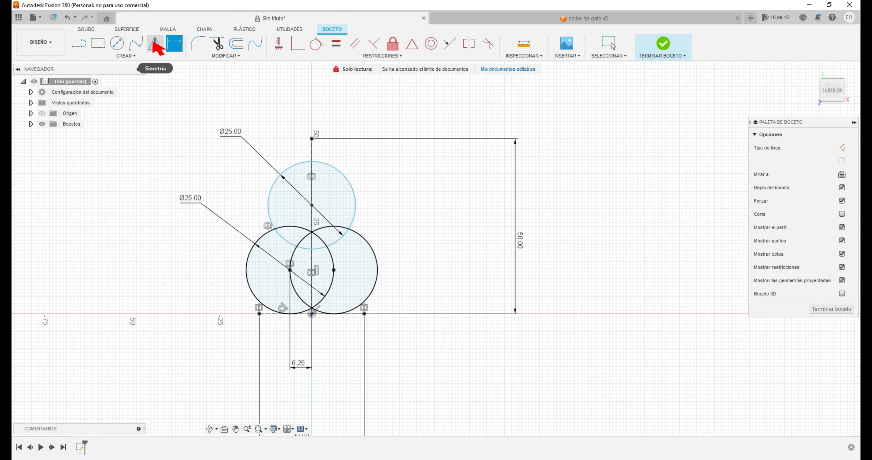
# Step: Dimension the vertical distance between the upper circle's centre and the origin as 25 mm
pyautogui.click(337, 167)
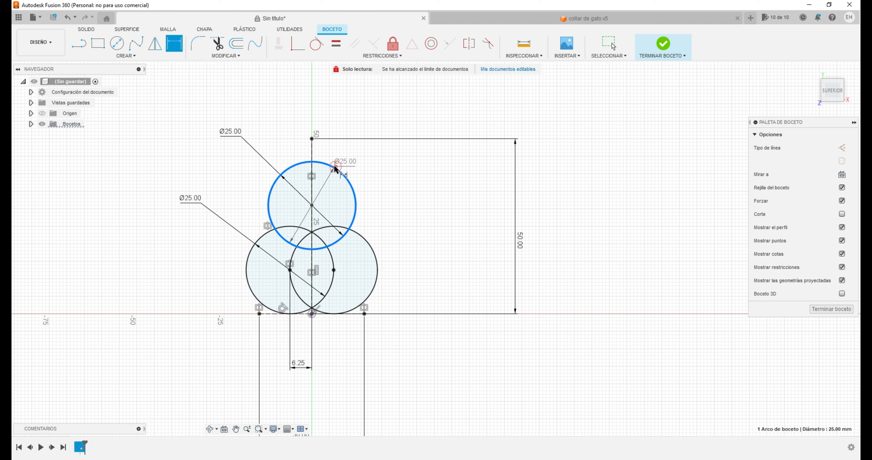
pyautogui.click(312, 314)
pyautogui.click(447, 267)
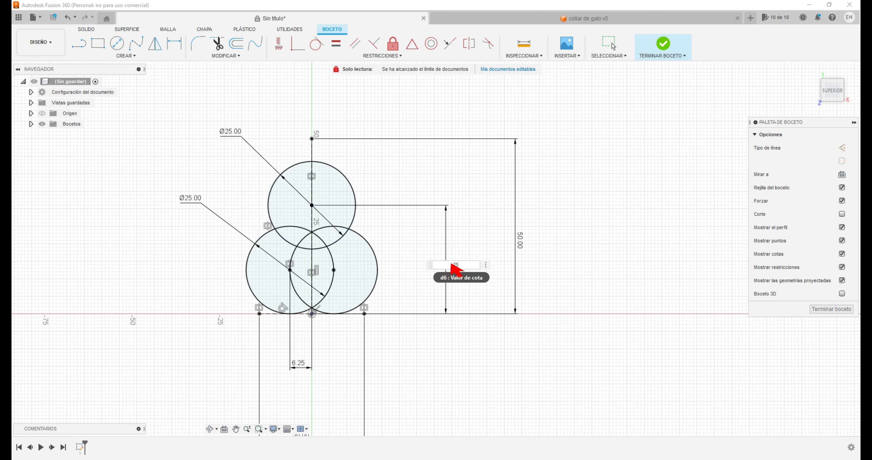
pyautogui.write('25')
pyautogui.press('Return')
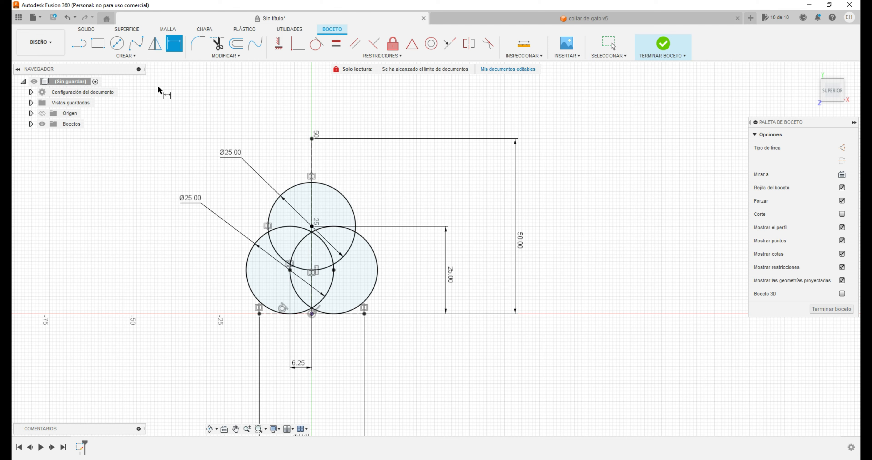
# Step: Trim the inner segments of the three overlapping circles, leaving a single three-lobed outline
pyautogui.click(215, 47)
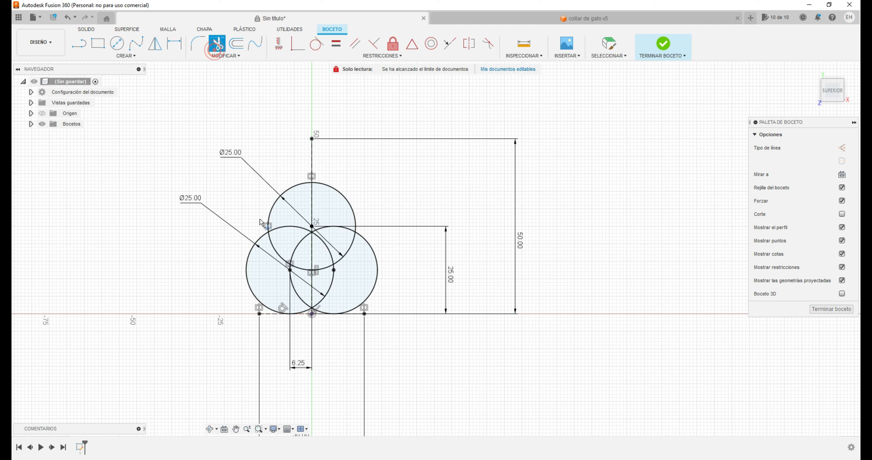
pyautogui.click(301, 229)
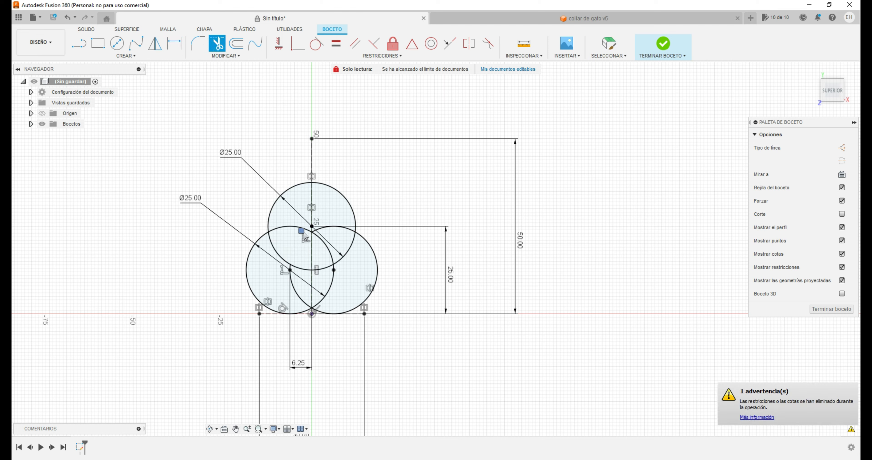
pyautogui.click(305, 302)
pyautogui.click(332, 256)
pyautogui.click(324, 233)
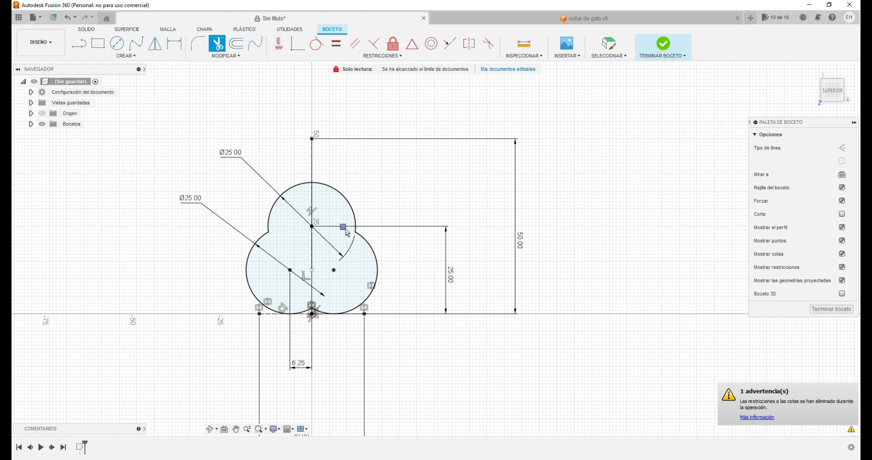
pyautogui.click(312, 231)
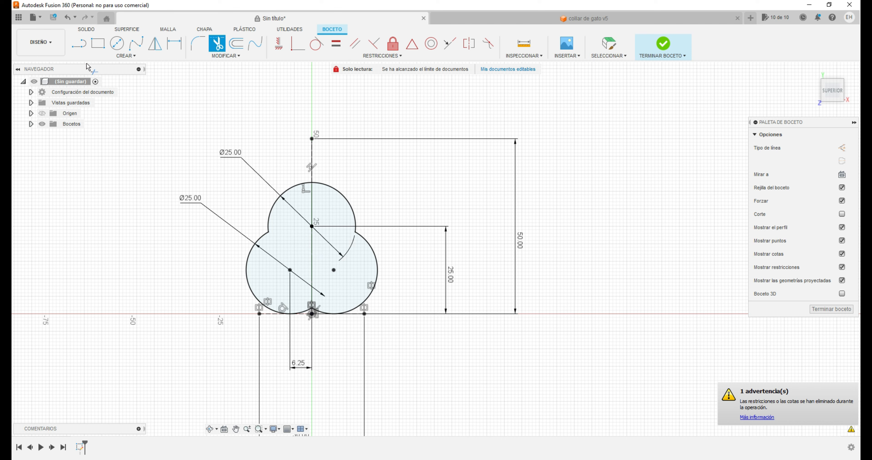
# Step: Draw a tilted ellipse to the upper left of the three-lobed outline, clear of its edge
pyautogui.click(91, 54)
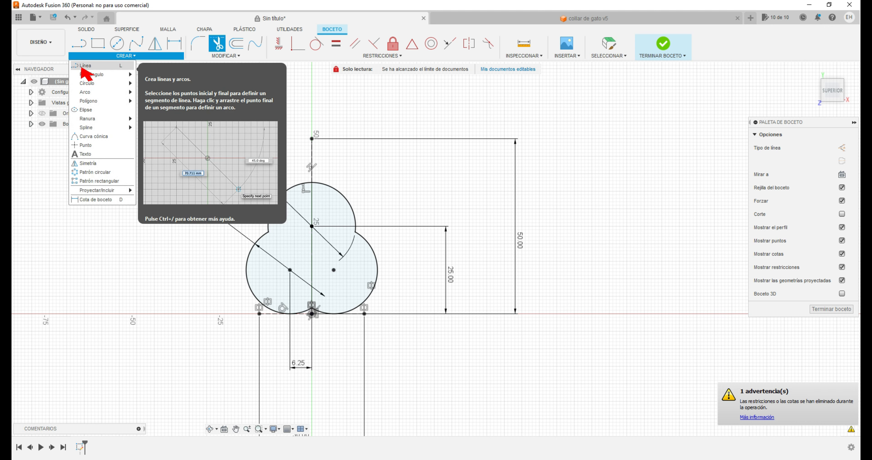
pyautogui.click(85, 109)
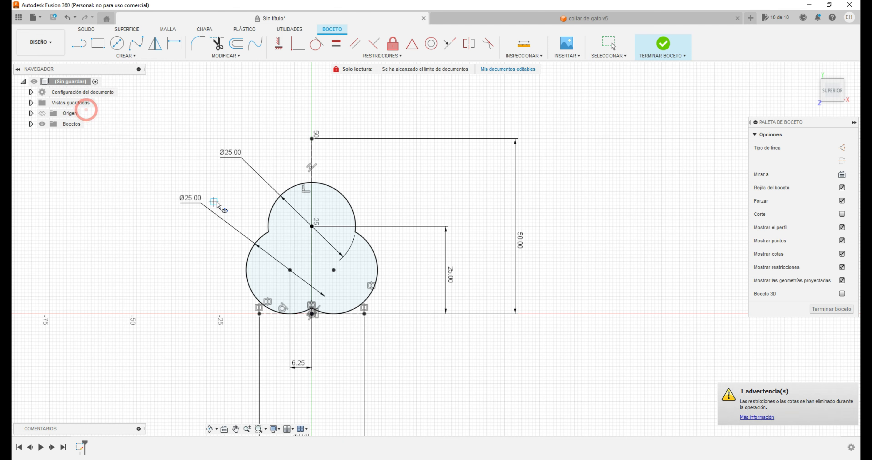
pyautogui.click(224, 194)
pyautogui.click(196, 166)
pyautogui.click(190, 185)
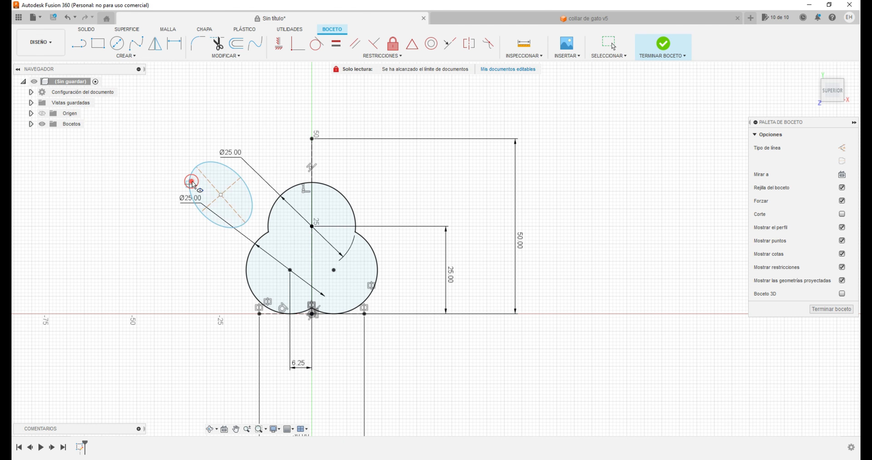
# Step: Draw a second tilted ellipse, about 26 mm by 15 mm, above the first one and left of the vertical construction line
pyautogui.scroll(-2, 297, 211)
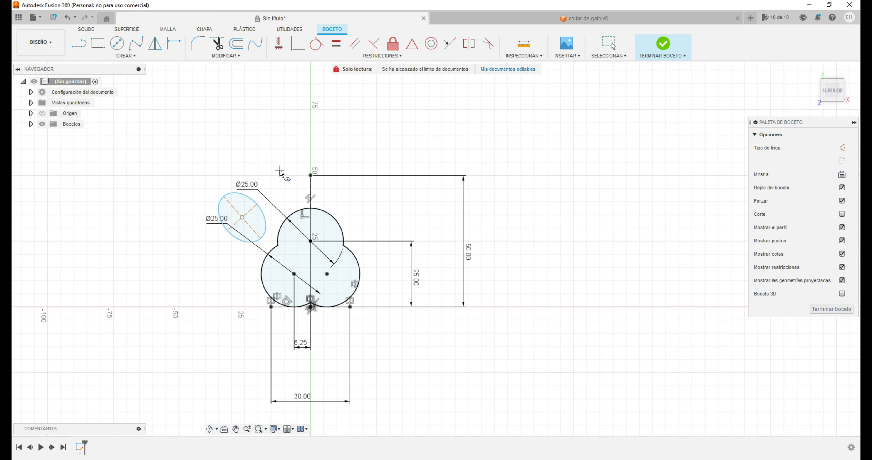
pyautogui.click(278, 162)
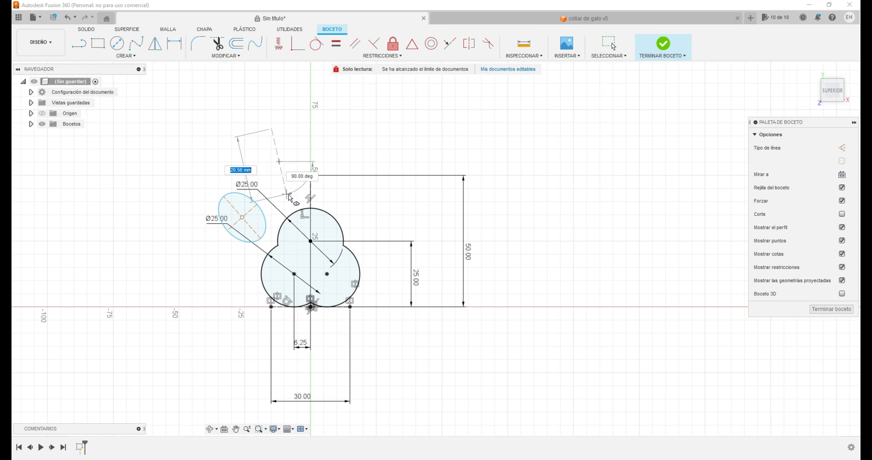
pyautogui.click(294, 188)
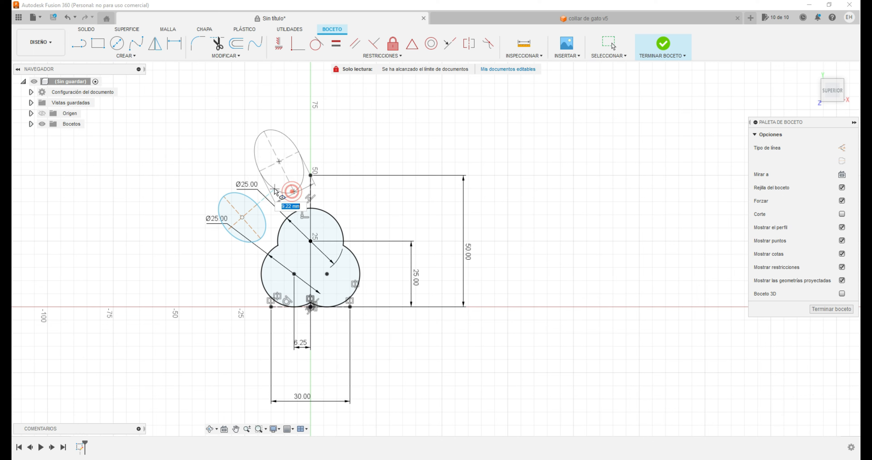
pyautogui.click(275, 188)
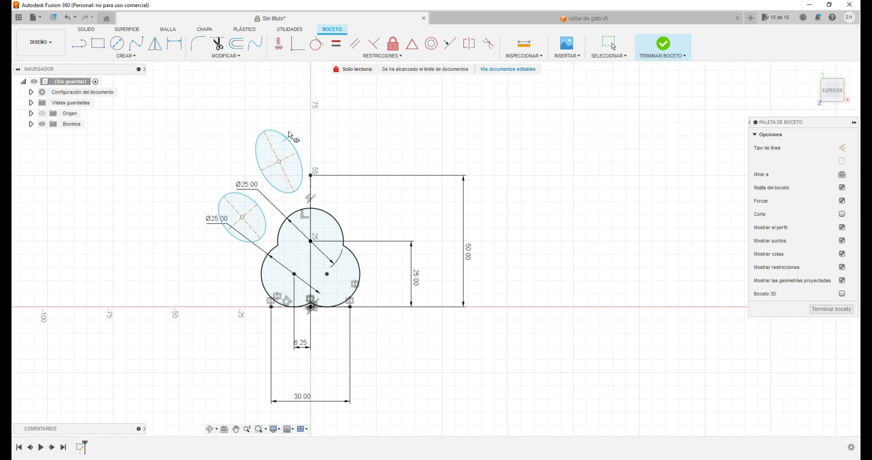
# Step: Dimension the minor axis of the upper ellipse as 15 mm
pyautogui.scroll(2, 293, 129)
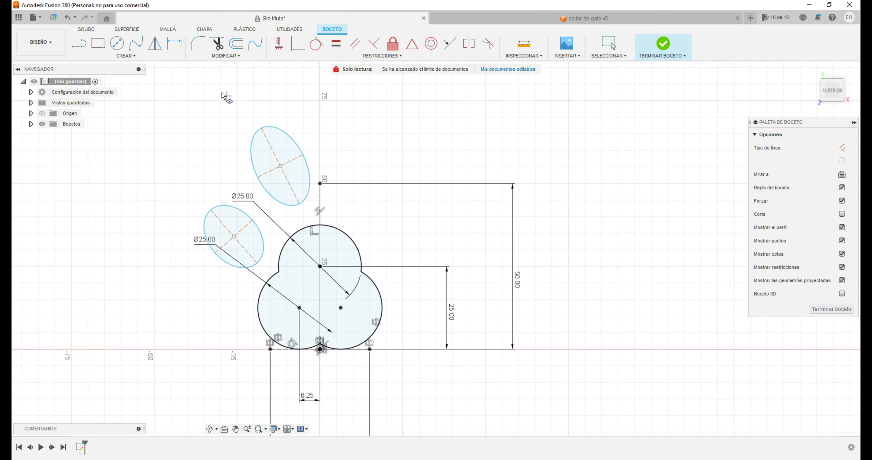
pyautogui.click(175, 44)
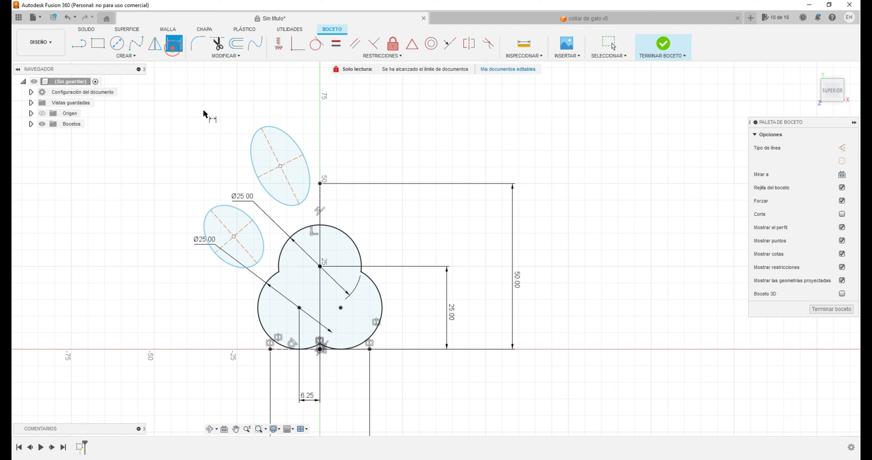
pyautogui.click(257, 178)
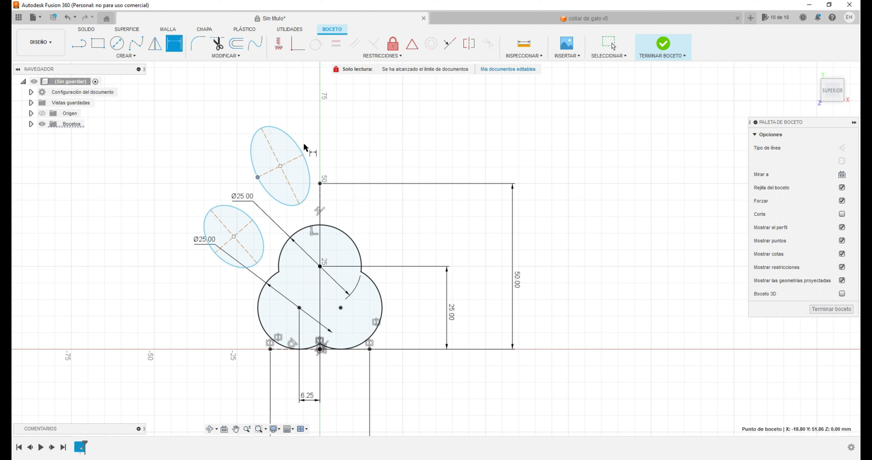
pyautogui.click(304, 155)
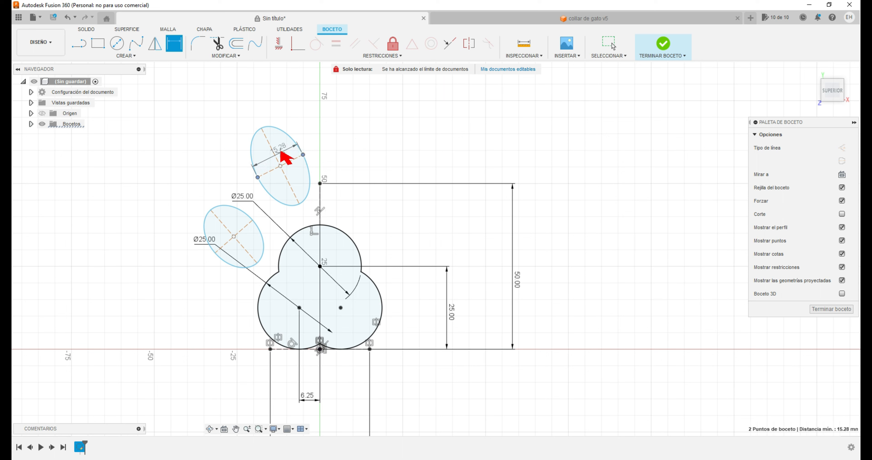
pyautogui.click(283, 186)
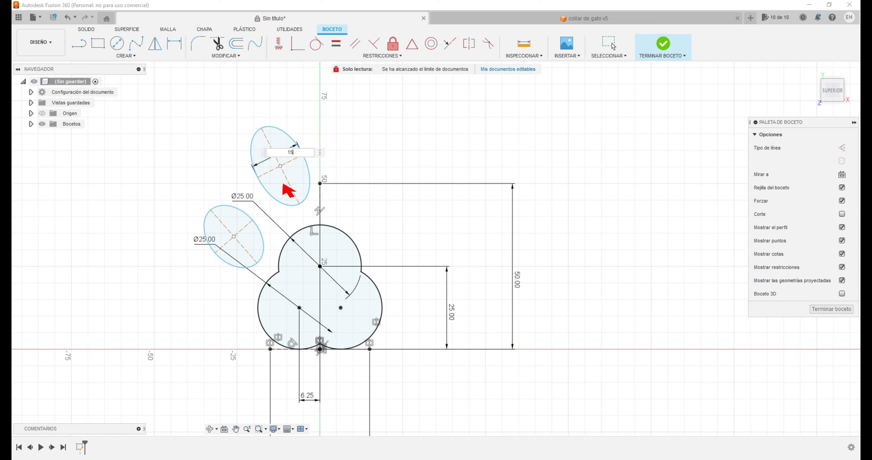
pyautogui.write('15')
pyautogui.press('Return')
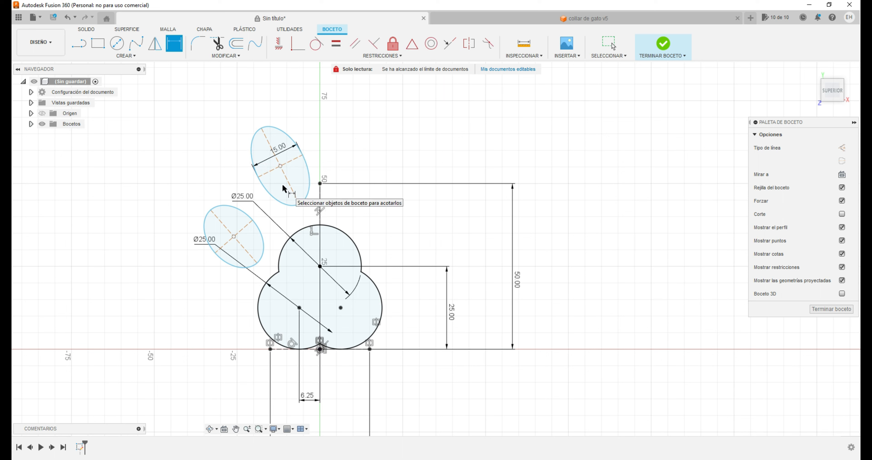
# Step: Dimension the major axis of the upper ellipse as 20 mm
pyautogui.click(262, 128)
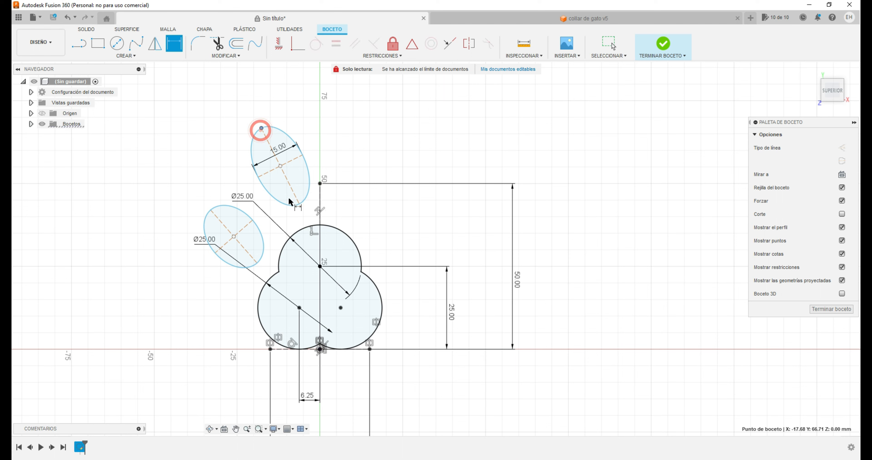
pyautogui.click(300, 205)
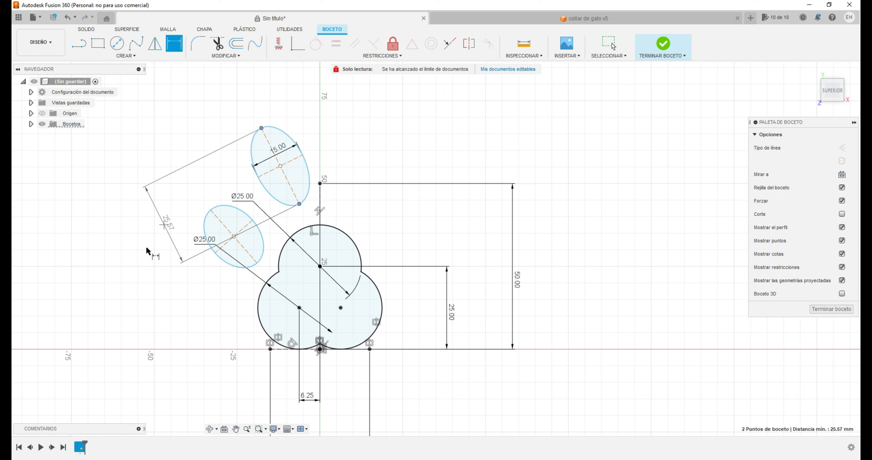
pyautogui.click(113, 294)
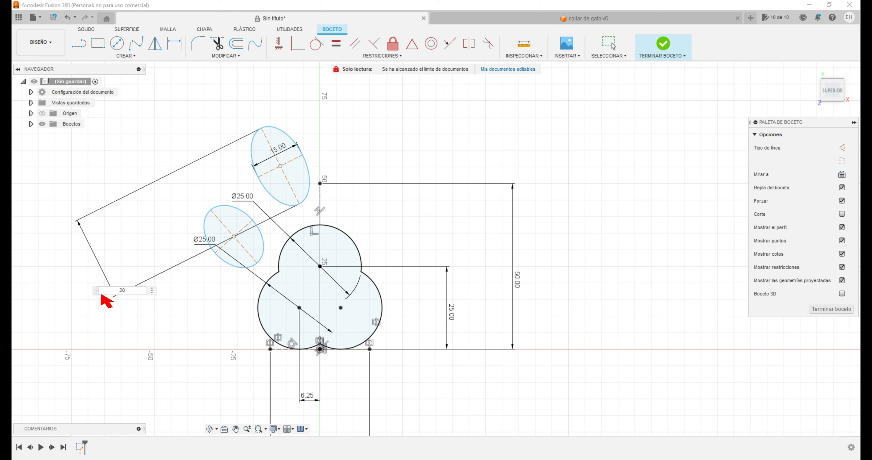
pyautogui.press('Return')
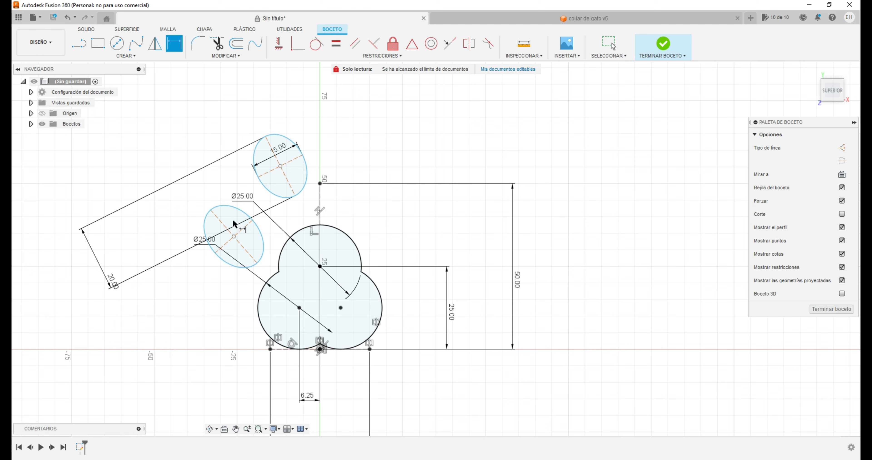
# Step: Dimension the major axis of the lower ellipse as 20 mm
pyautogui.click(211, 210)
pyautogui.click(257, 263)
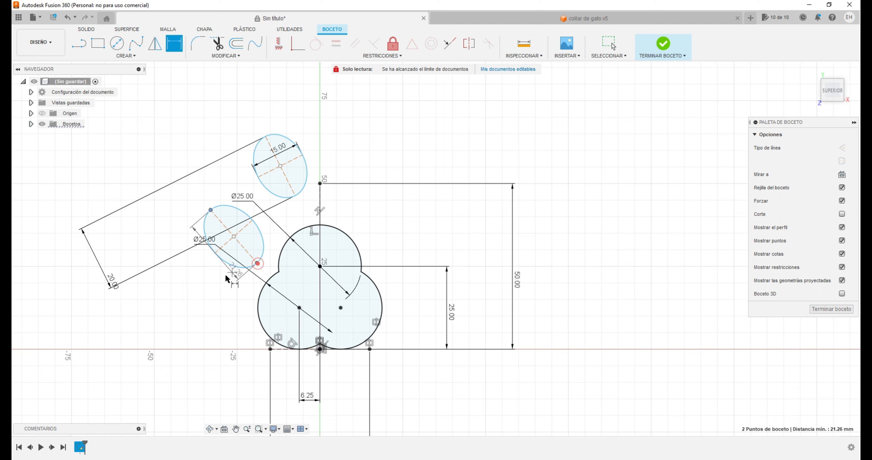
pyautogui.click(181, 327)
pyautogui.write('2')
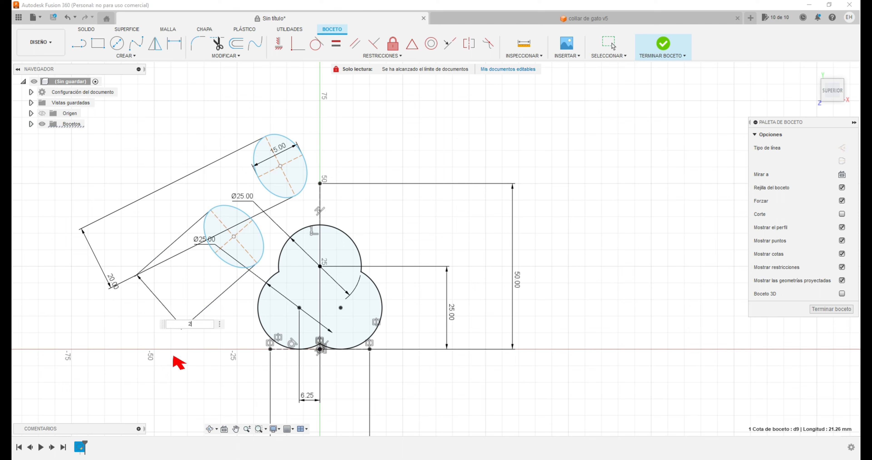
pyautogui.write('0')
pyautogui.press('Return')
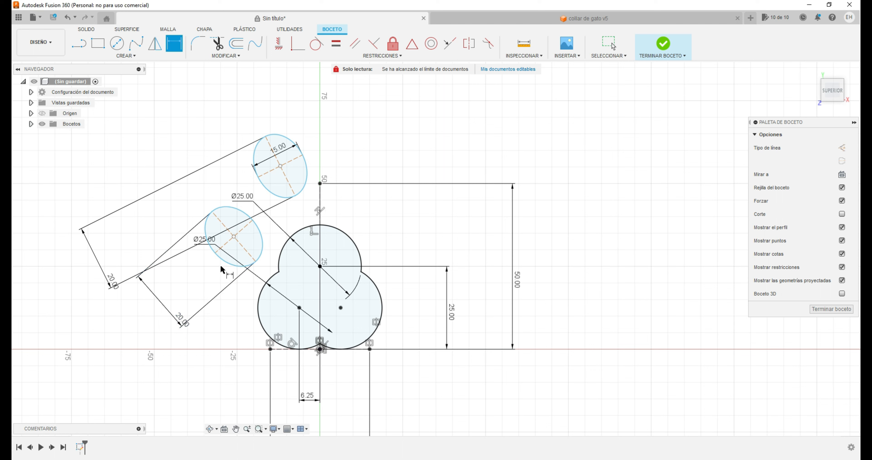
# Step: Dimension the minor axis of the lower ellipse as 15 mm
pyautogui.click(216, 253)
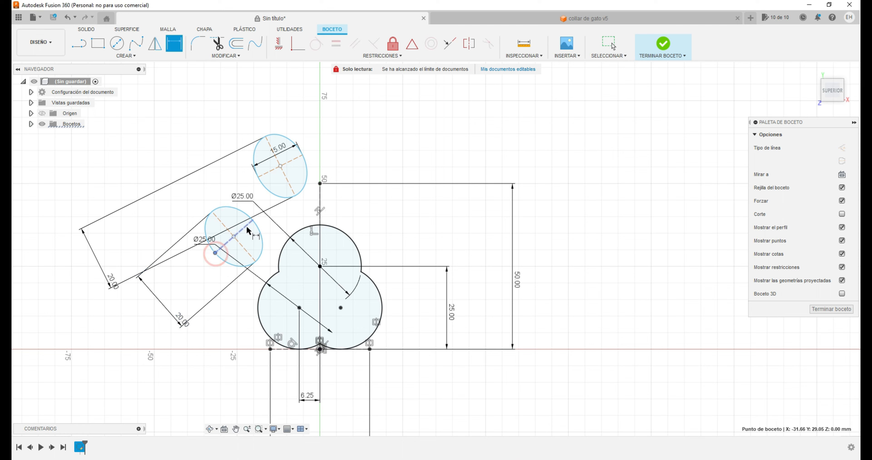
pyautogui.click(253, 222)
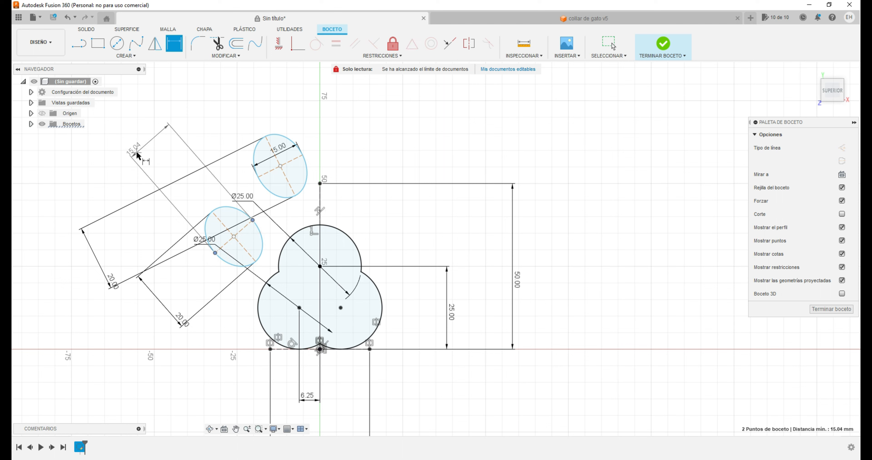
pyautogui.click(133, 152)
pyautogui.write('1')
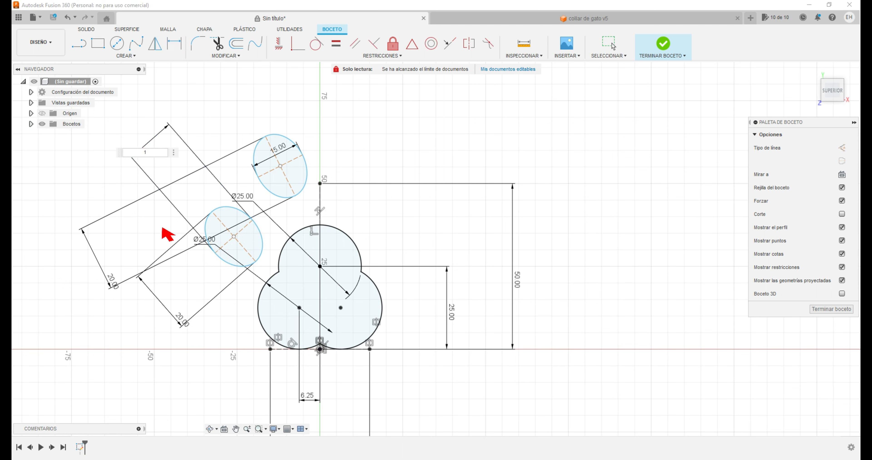
pyautogui.write('5')
pyautogui.press('Return')
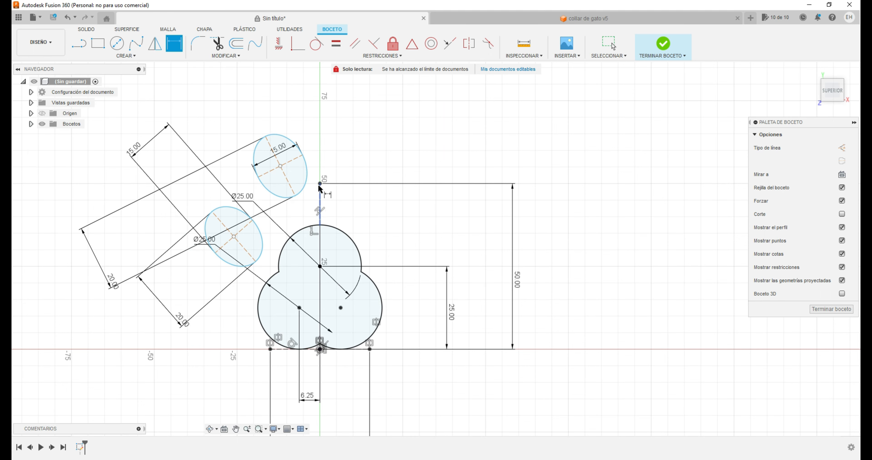
# Step: Rotate the upper ellipse slightly counterclockwise about its centre, keeping it left of the vertical construction line
pyautogui.scroll(2, 300, 164)
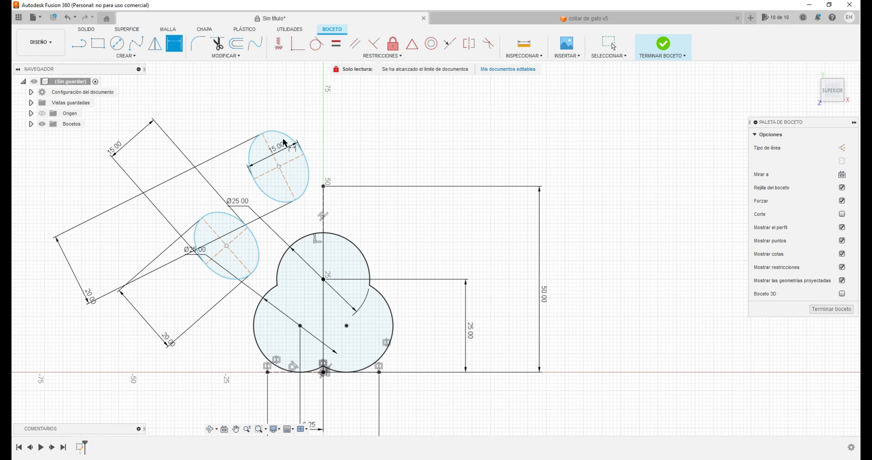
pyautogui.click(609, 45)
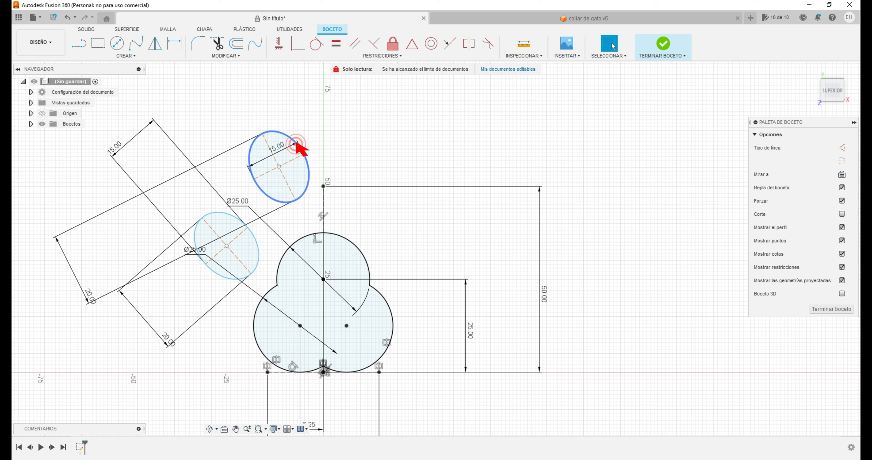
pyautogui.click(297, 144)
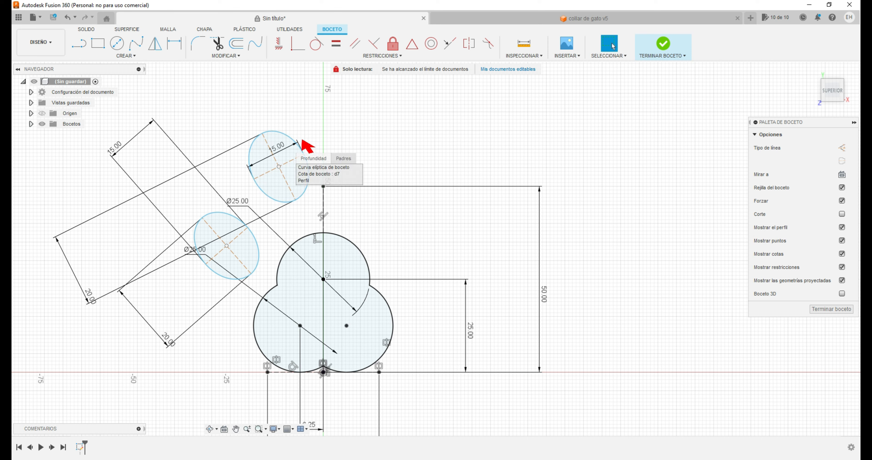
pyautogui.click(289, 135)
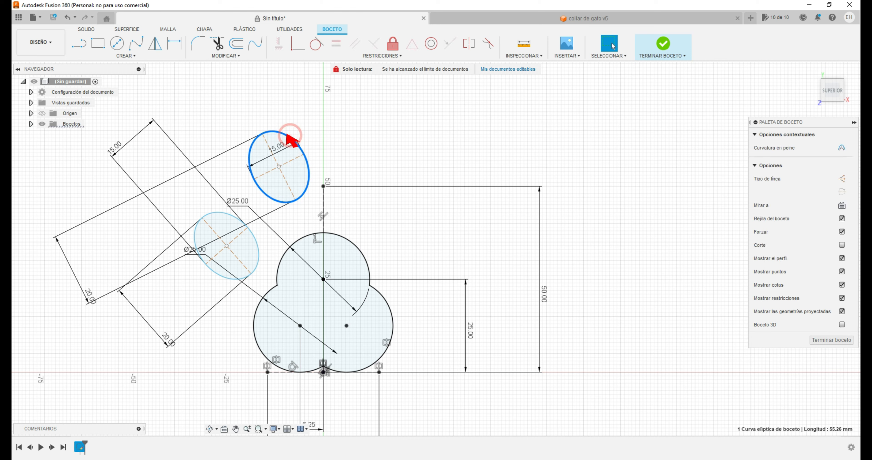
pyautogui.moveTo(289, 134); pyautogui.dragTo(277, 133)
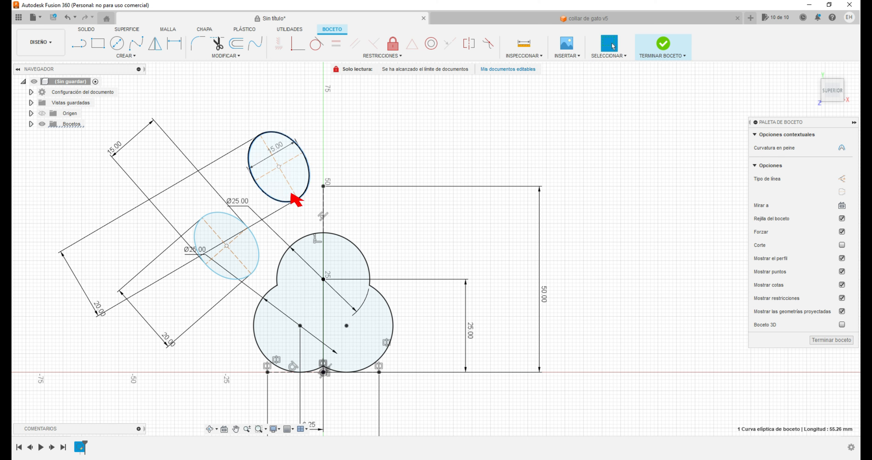
pyautogui.click(298, 199)
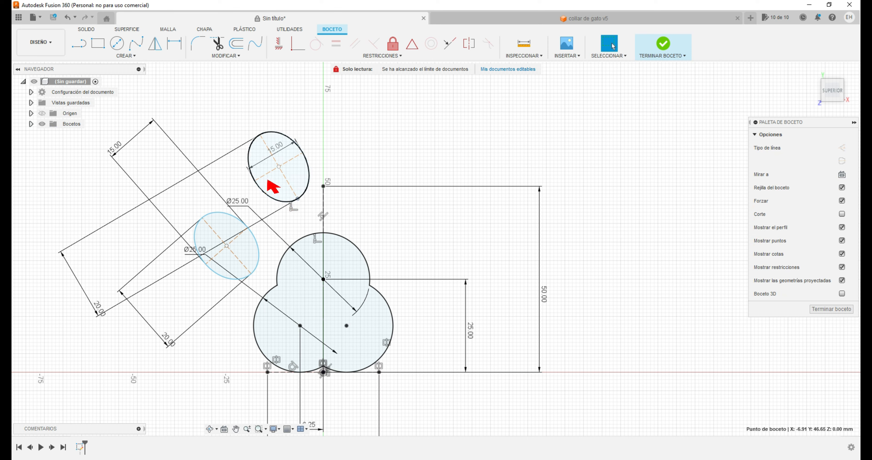
# Step: Dimension the distance from the lower major-axis endpoint of the upper ellipse to the centre of the outline's top lobe as 16 mm
pyautogui.click(174, 43)
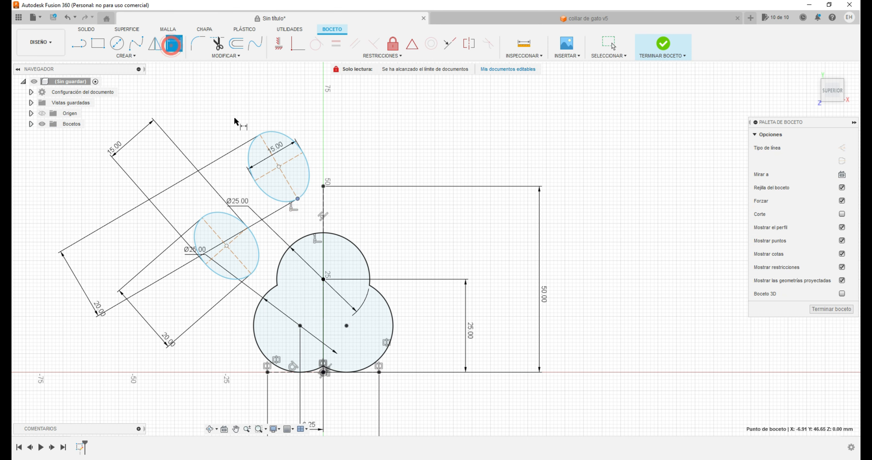
pyautogui.click(297, 199)
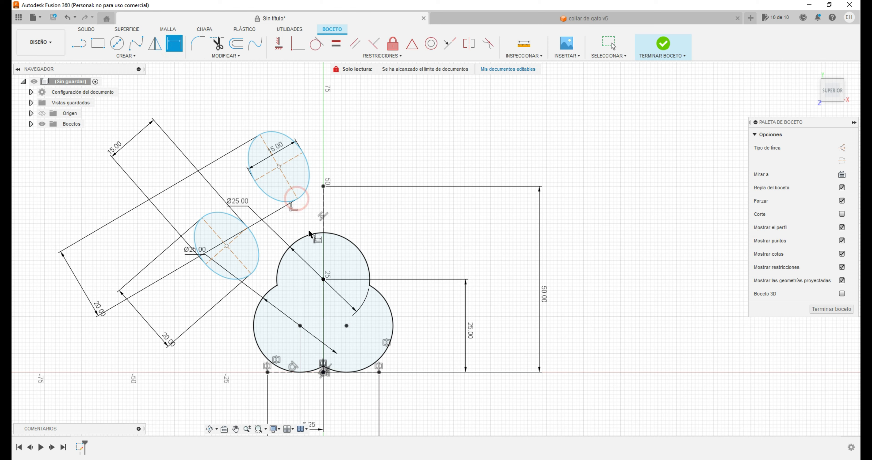
pyautogui.click(323, 280)
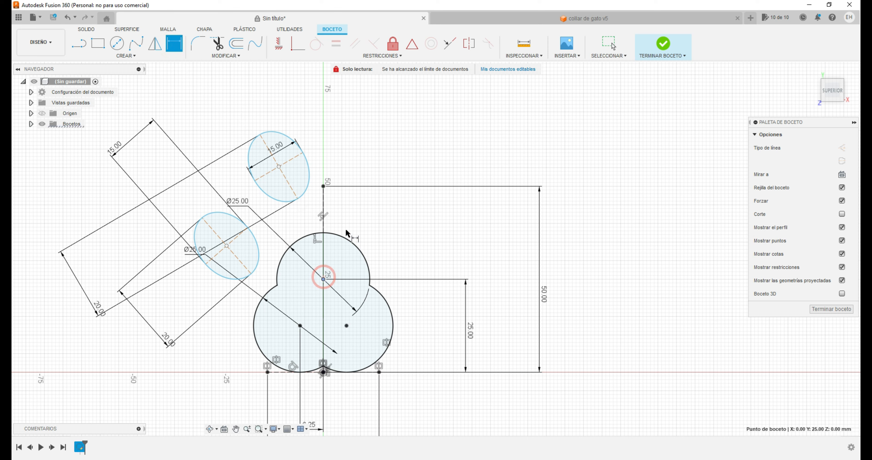
pyautogui.click(298, 198)
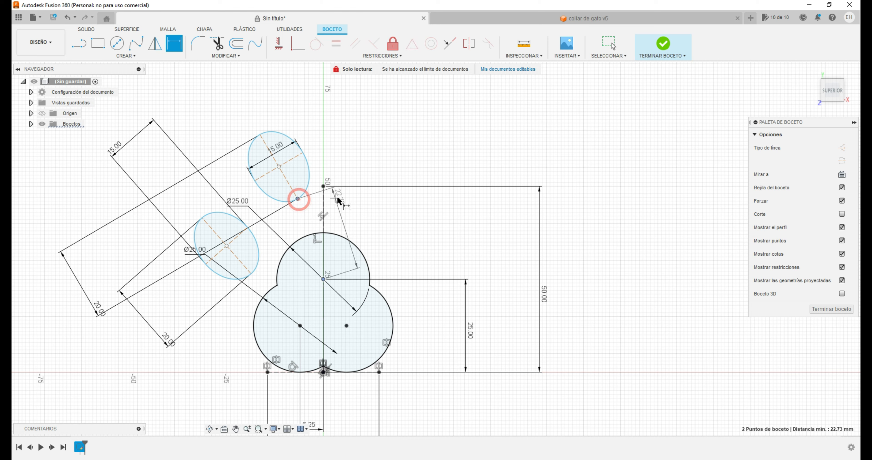
pyautogui.click(369, 149)
pyautogui.write('16')
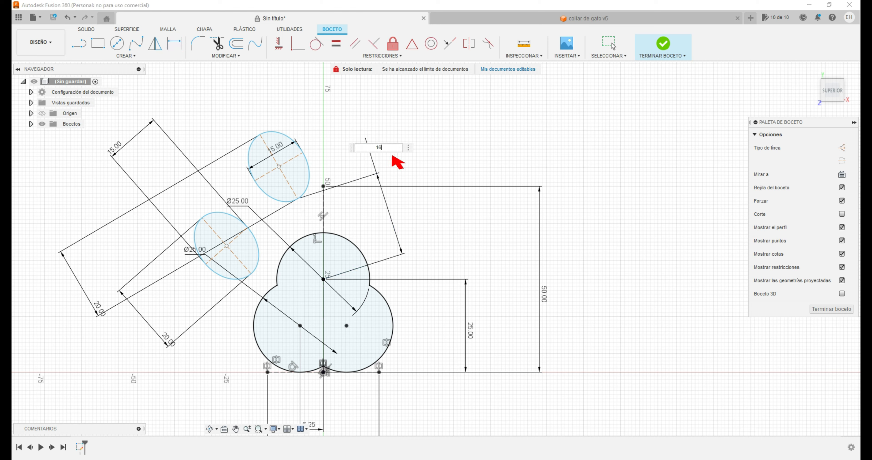
pyautogui.press('Return')
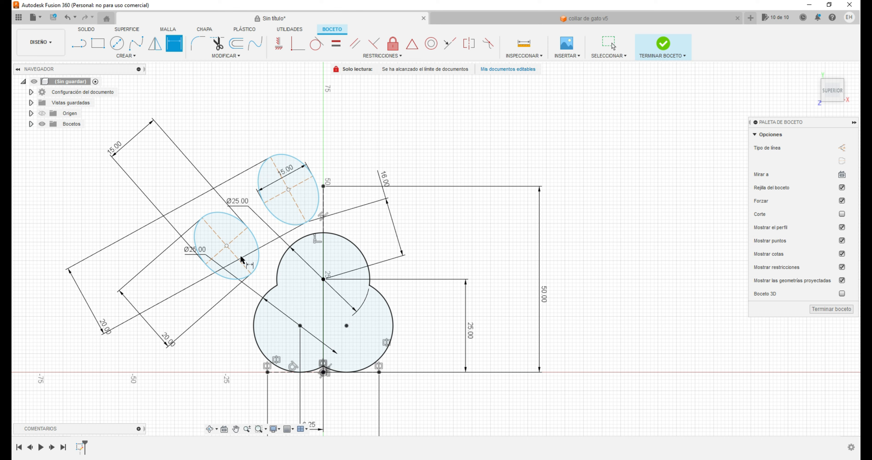
# Step: Dimension the distance from the lower major-axis endpoint of the lower ellipse to the centre of the outline's left lobe as 16 mm
pyautogui.click(251, 274)
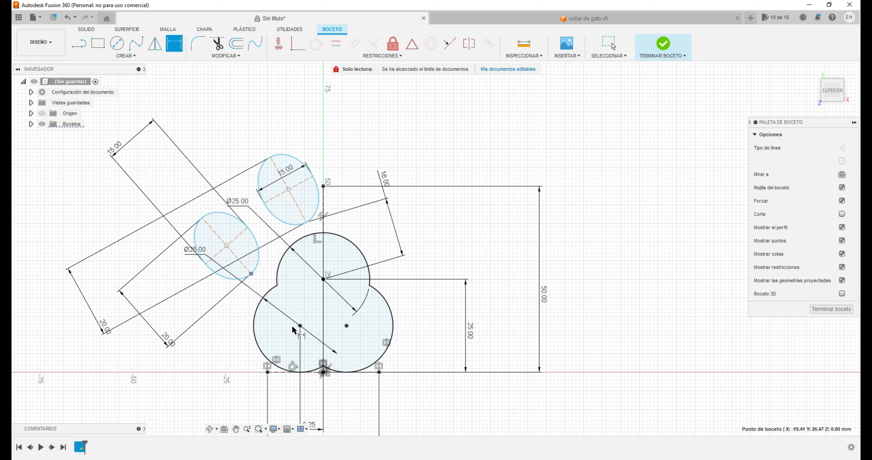
pyautogui.click(305, 326)
pyautogui.click(301, 326)
pyautogui.click(189, 383)
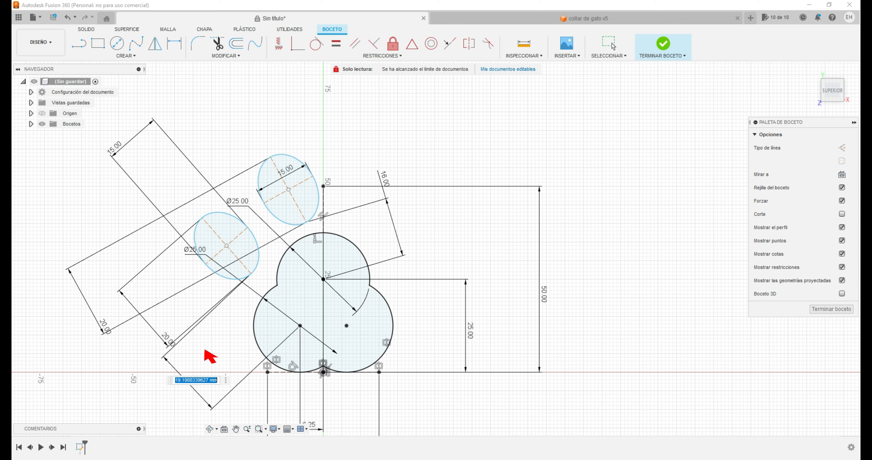
pyautogui.write('16')
pyautogui.press('Return')
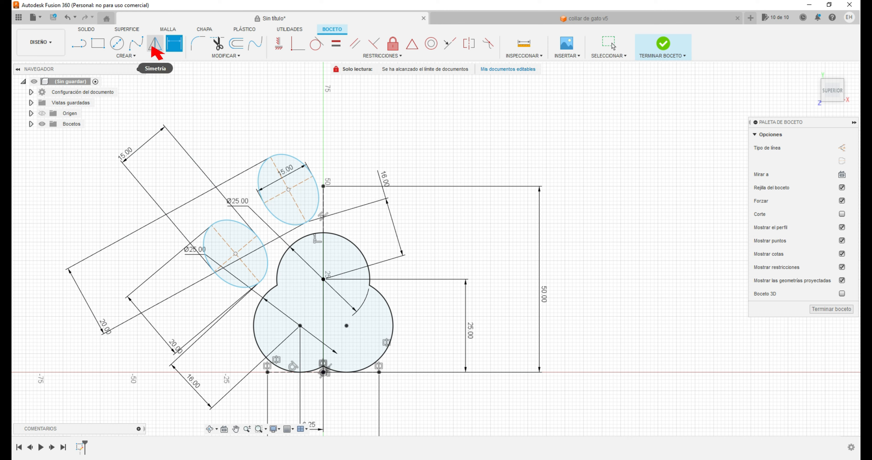
pyautogui.click(155, 43)
pyautogui.click(258, 184)
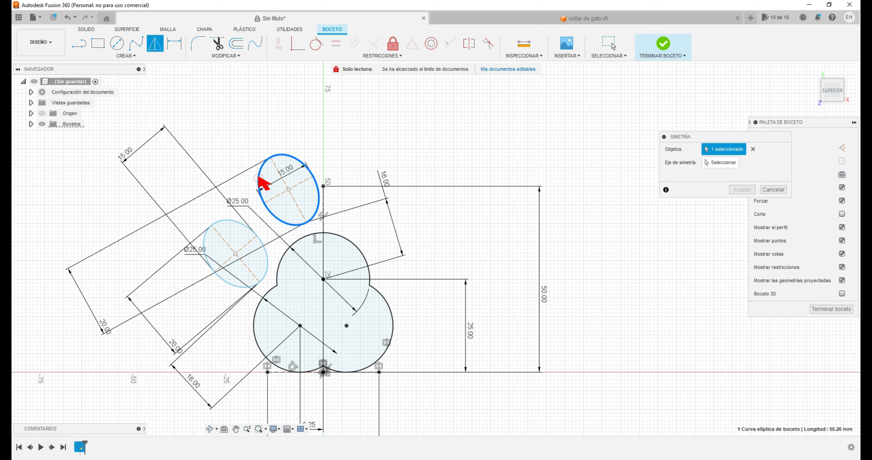
pyautogui.click(227, 222)
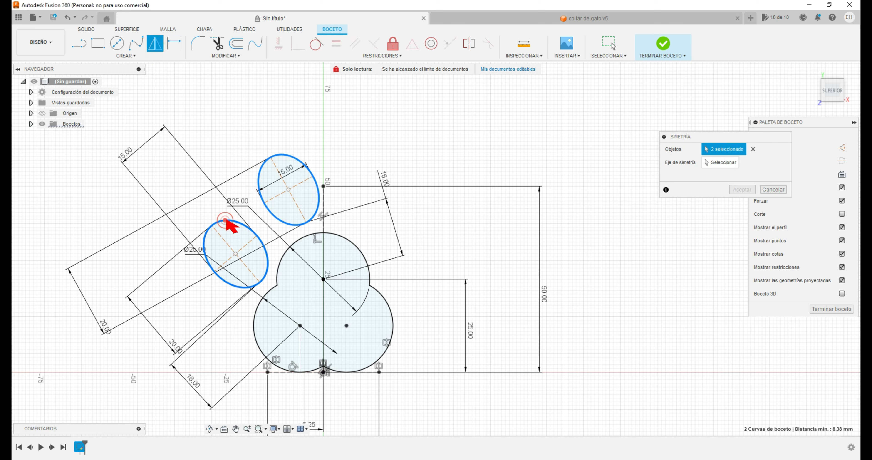
pyautogui.click(705, 165)
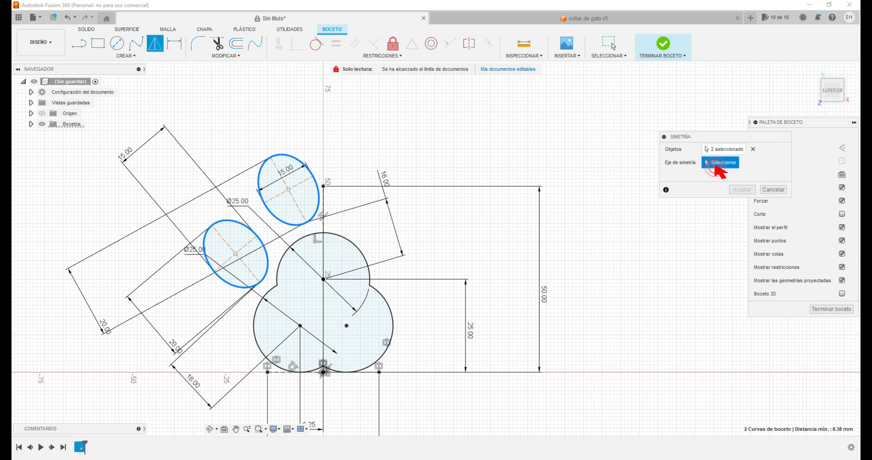
pyautogui.click(323, 223)
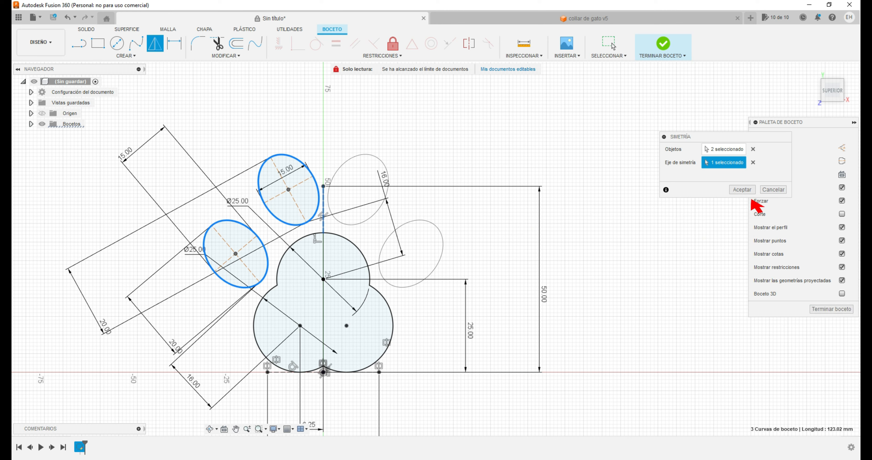
pyautogui.click(753, 149)
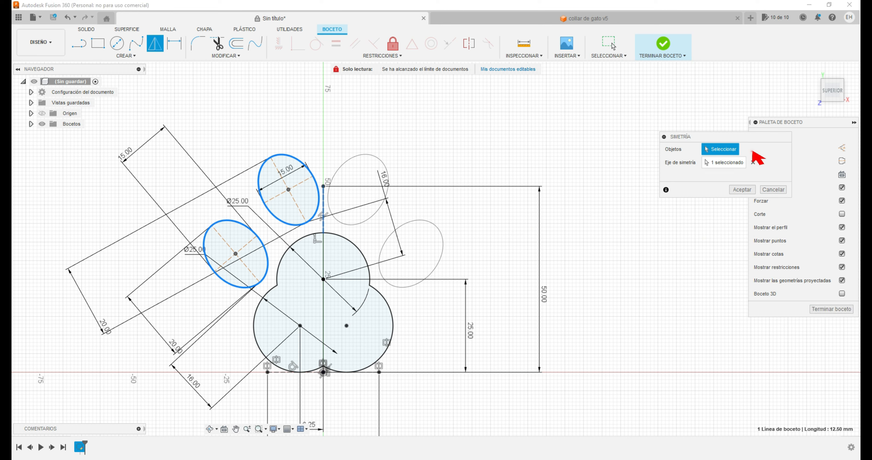
pyautogui.click(765, 192)
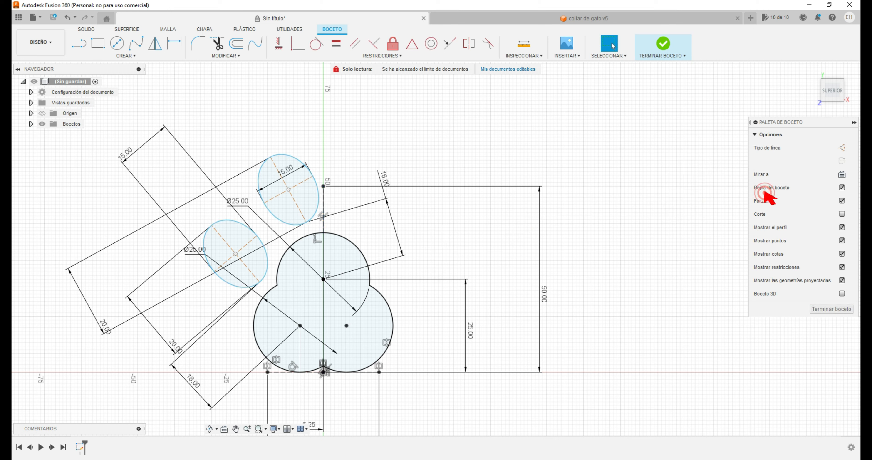
# Step: Shift the upper toe ellipse slightly left, farther from the vertical construction line
pyautogui.scroll(2, 389, 163)
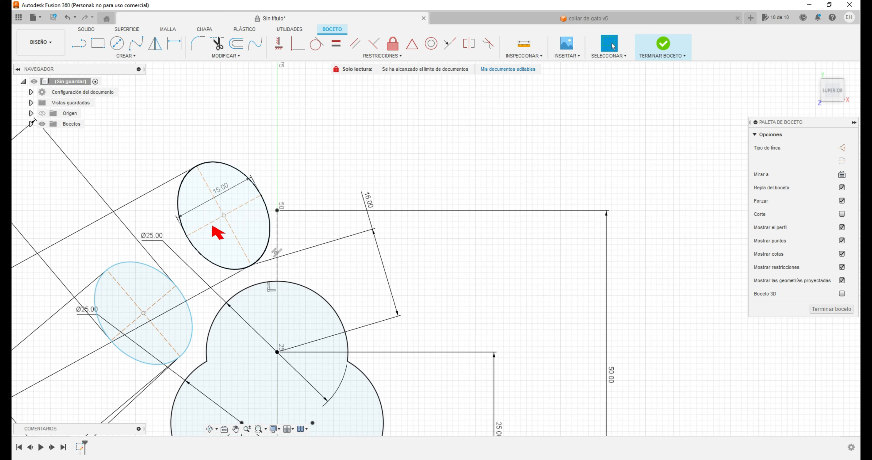
pyautogui.click(195, 205)
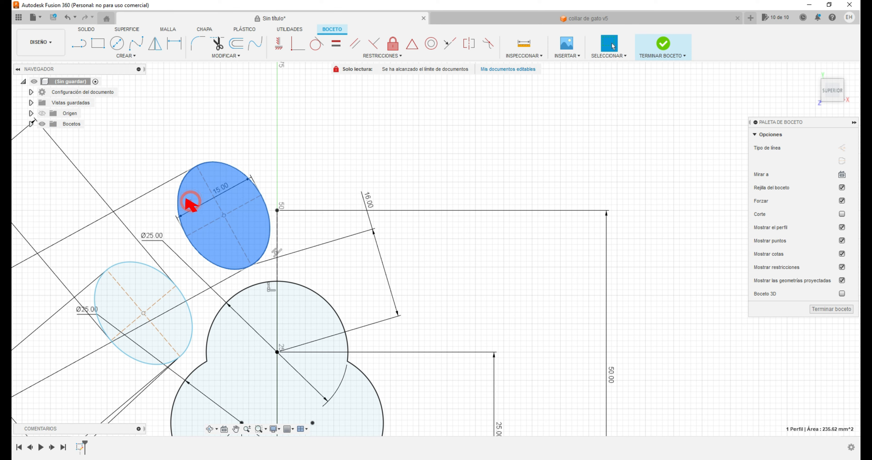
pyautogui.keyDown('shift'); pyautogui.click(178, 197); pyautogui.keyUp('shift')
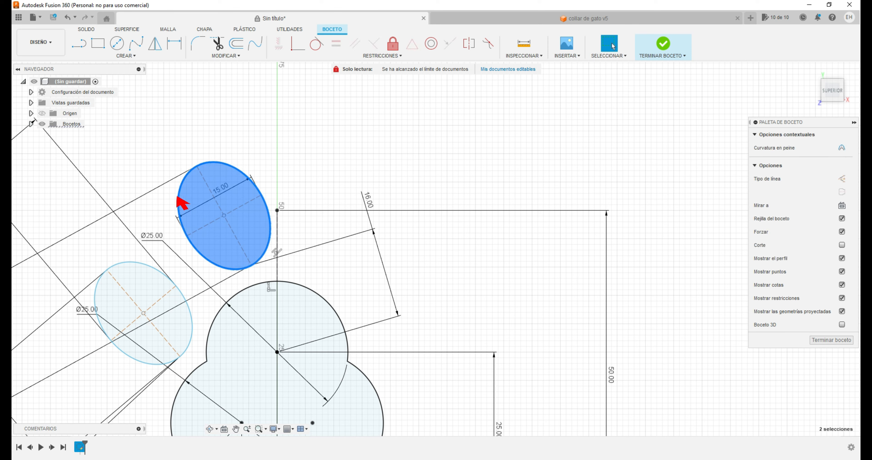
pyautogui.moveTo(177, 196); pyautogui.dragTo(175, 195)
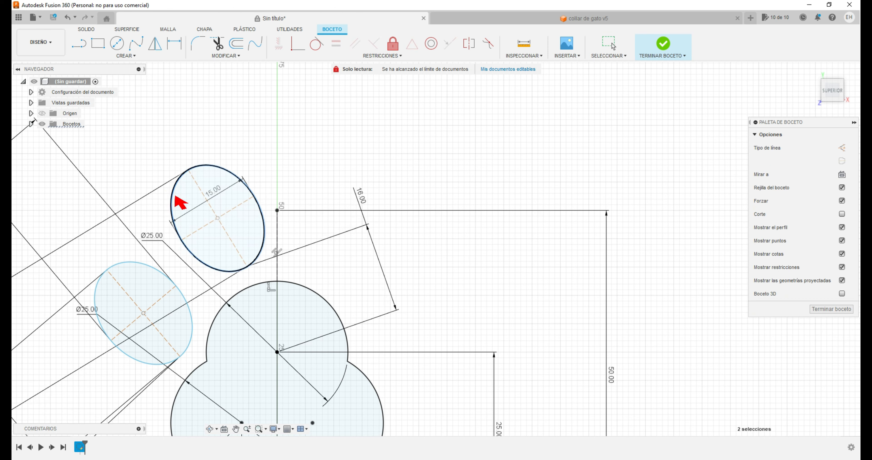
pyautogui.click(174, 196)
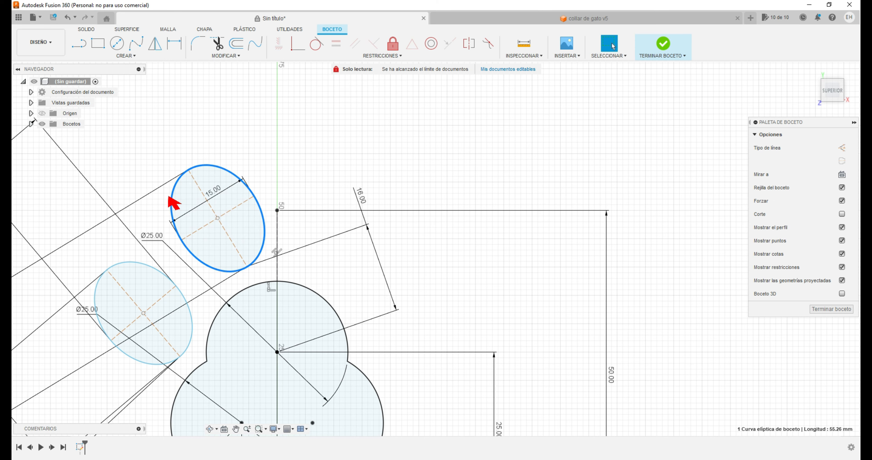
pyautogui.scroll(-2, 343, 147)
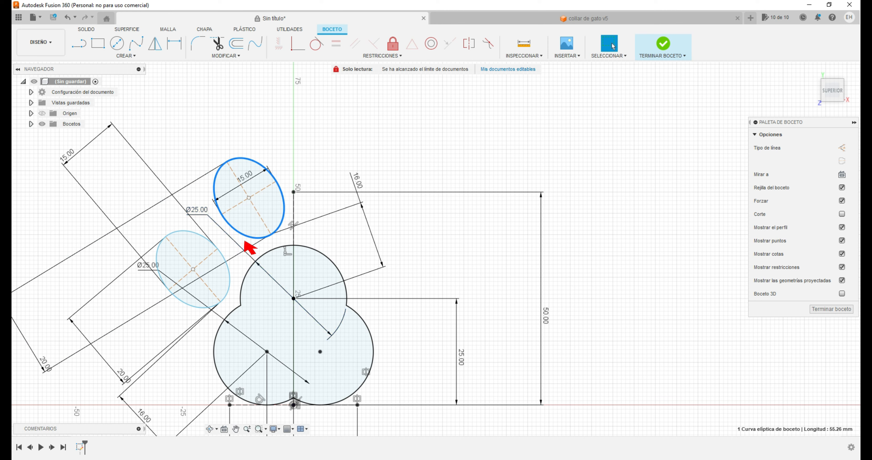
pyautogui.moveTo(214, 192); pyautogui.dragTo(210, 192)
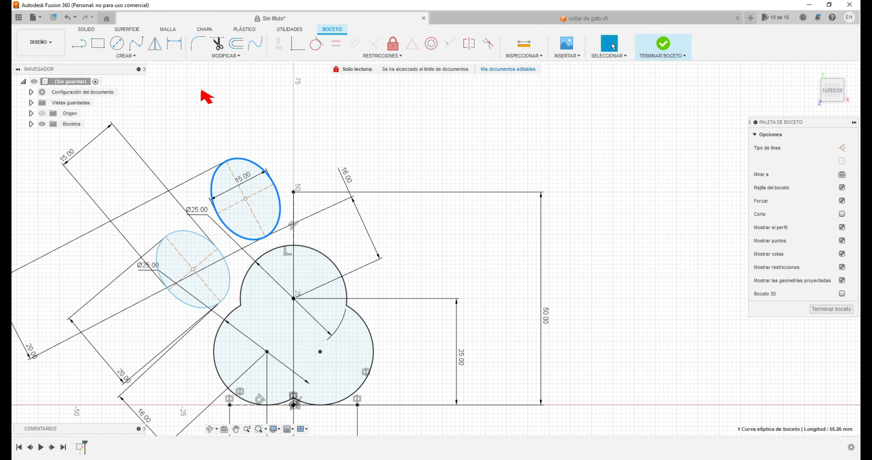
# Step: Mirror both toe ellipses about the vertical construction line above the pad
pyautogui.click(155, 45)
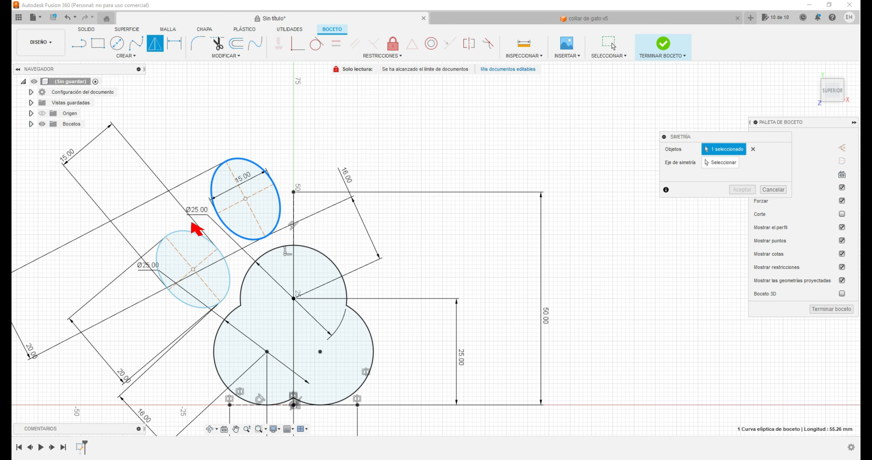
pyautogui.click(173, 233)
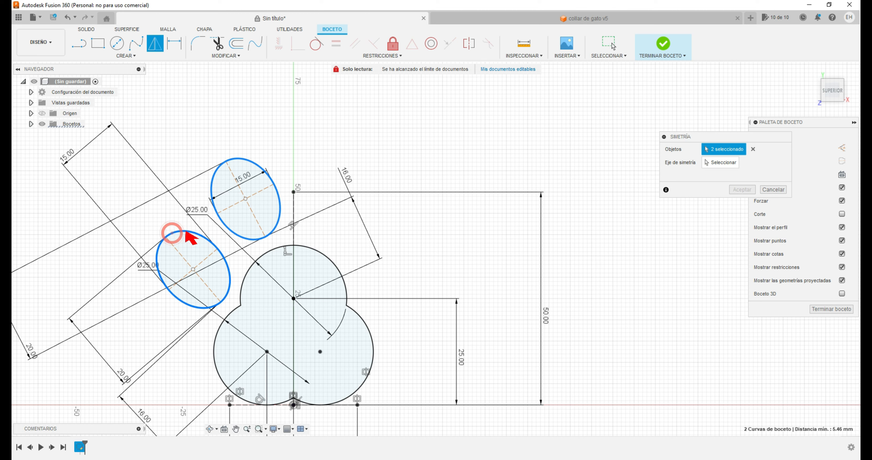
pyautogui.click(717, 165)
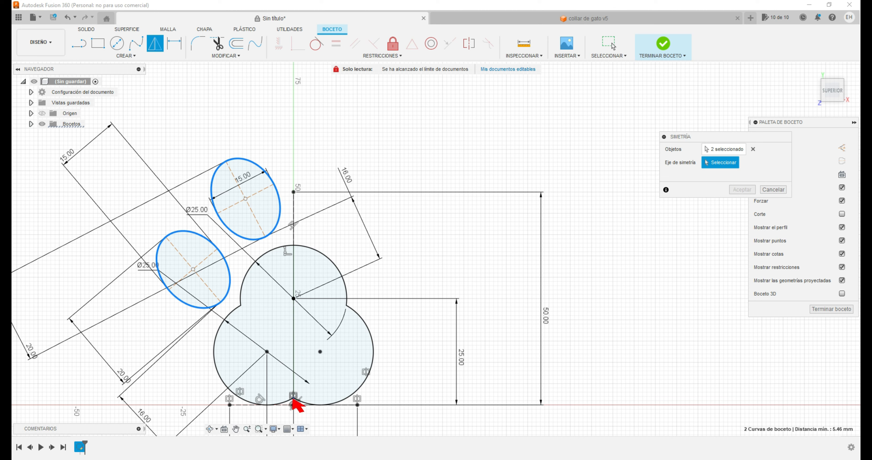
pyautogui.click(294, 234)
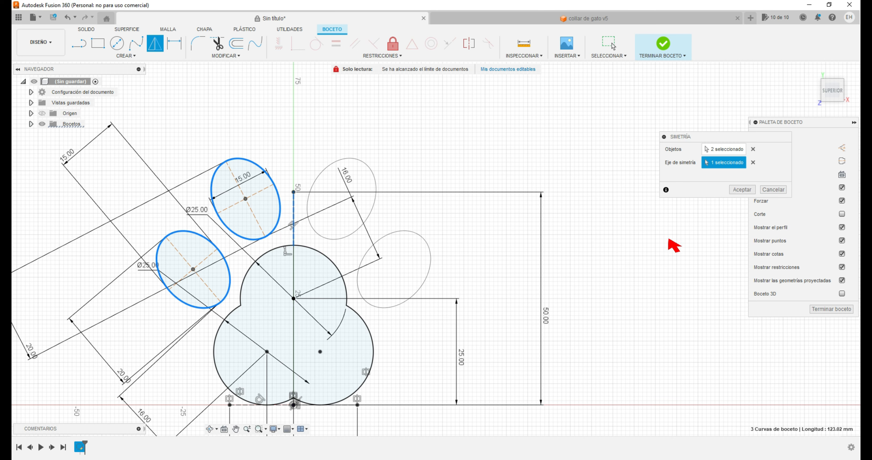
pyautogui.click(737, 190)
pyautogui.scroll(-1, 674, 213)
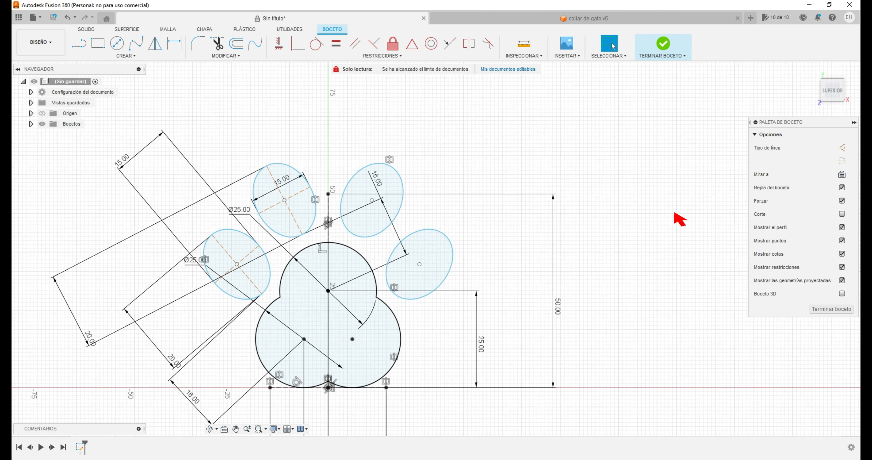
pyautogui.scroll(-1, 680, 219)
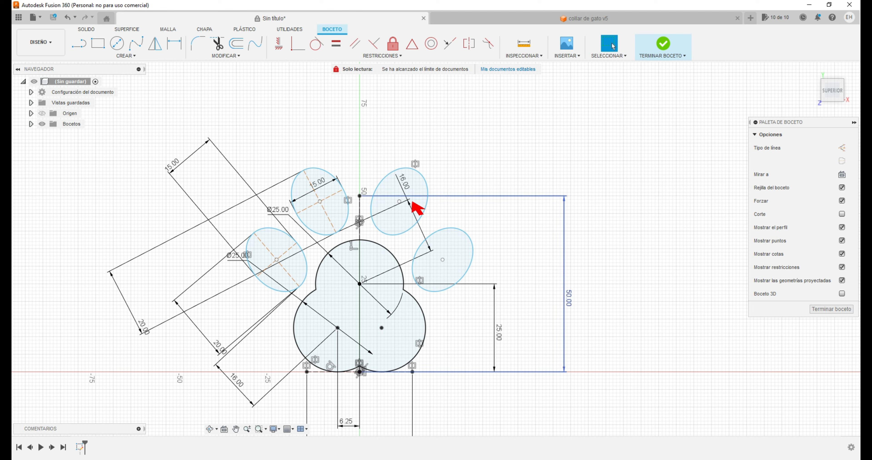
# Step: Offset the lower left toe ellipse 5 mm outward
pyautogui.click(236, 44)
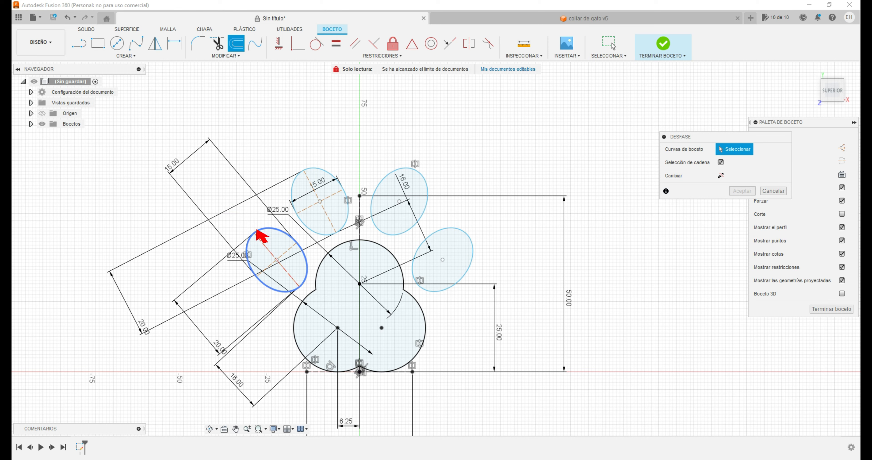
pyautogui.click(251, 235)
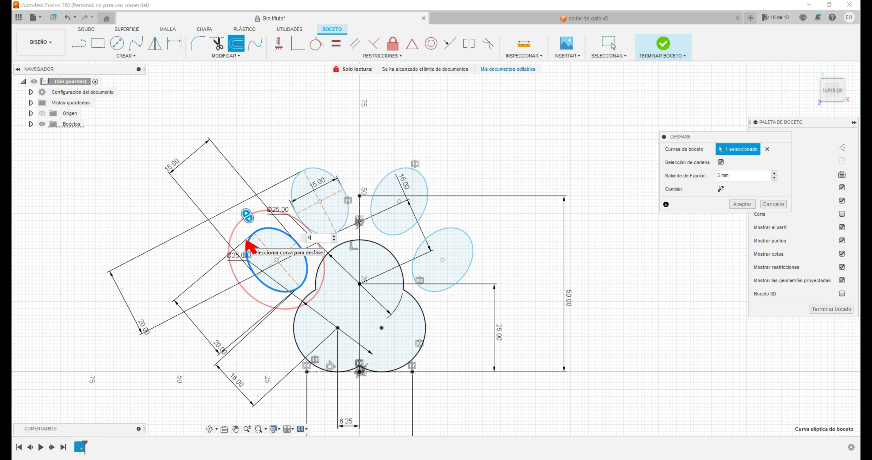
pyautogui.click(742, 204)
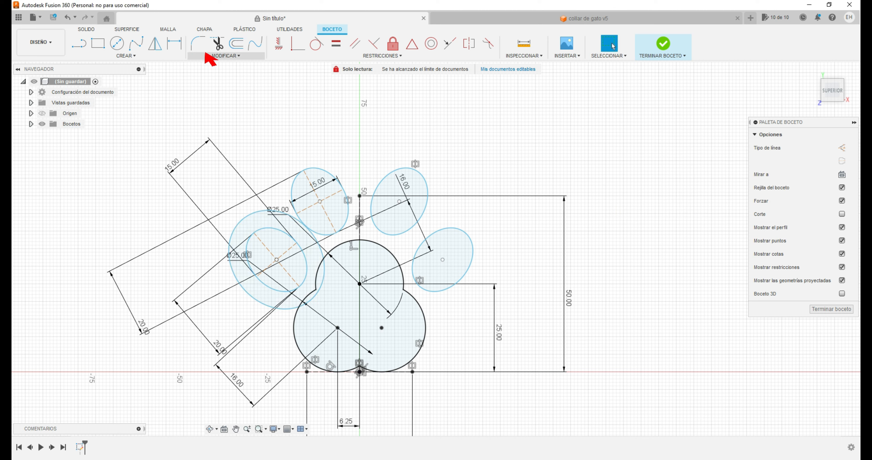
# Step: Trim the part of the lower left offset ellipse that lies inside the pad outline
pyautogui.click(216, 44)
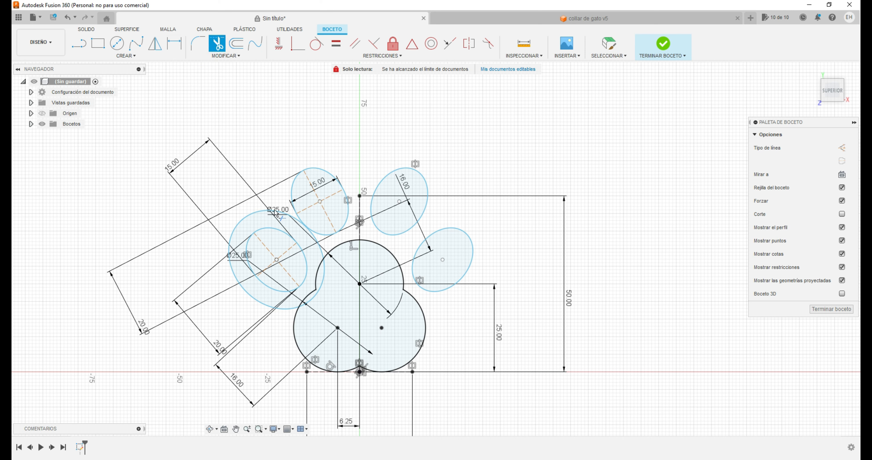
pyautogui.scroll(5, 321, 291)
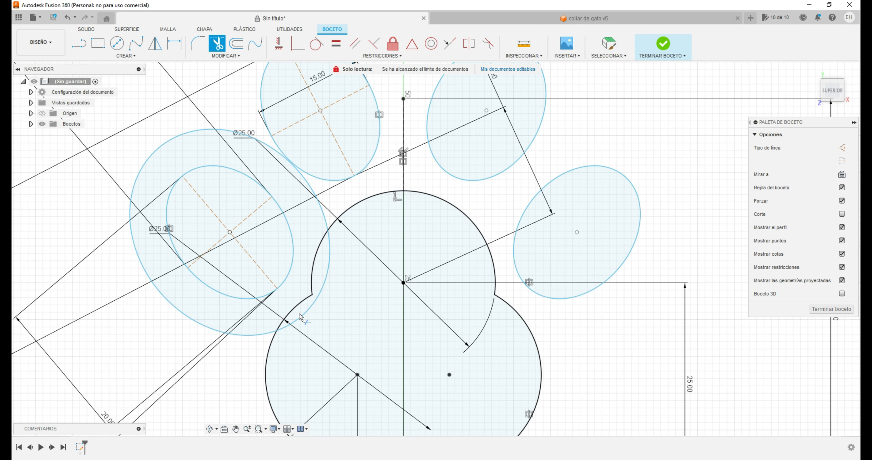
pyautogui.click(302, 315)
pyautogui.scroll(-2, 288, 376)
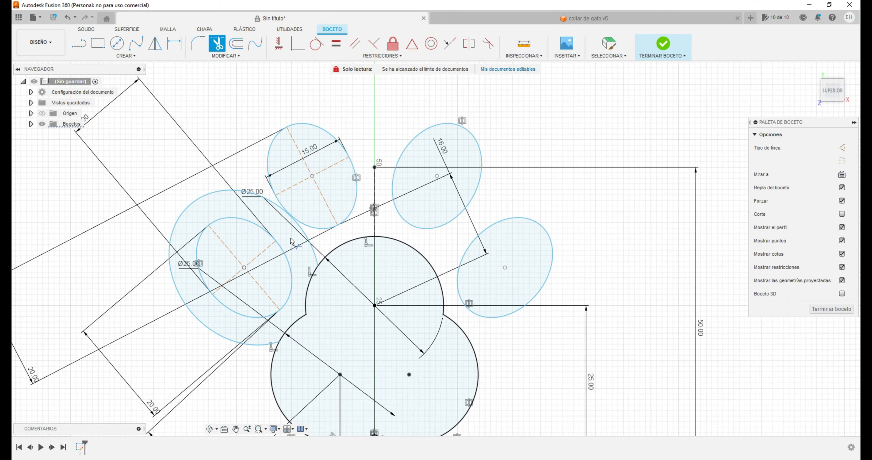
pyautogui.scroll(8, 292, 241)
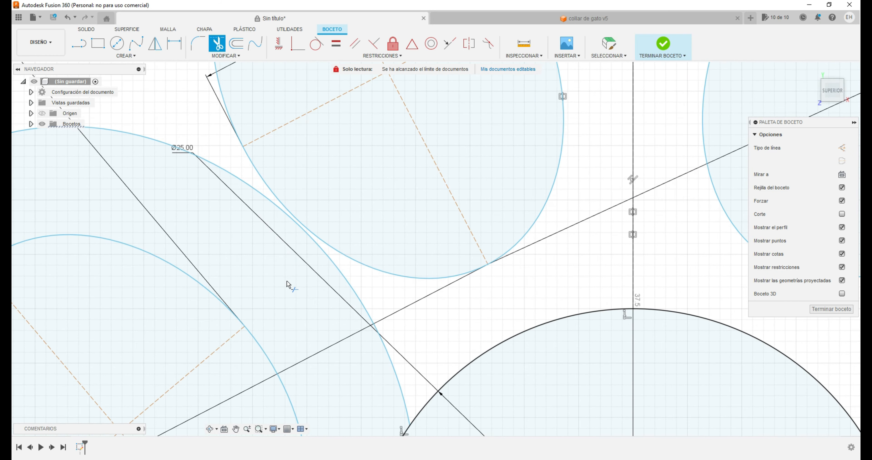
pyautogui.scroll(-8, 287, 283)
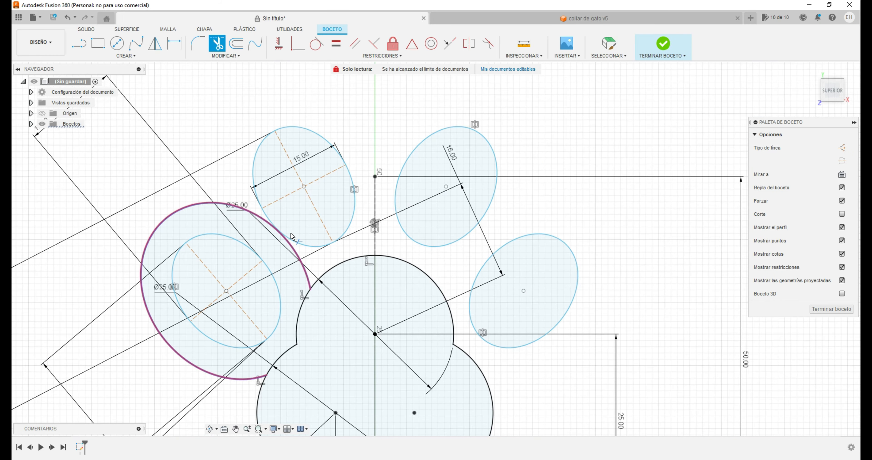
pyautogui.scroll(-2, 237, 265)
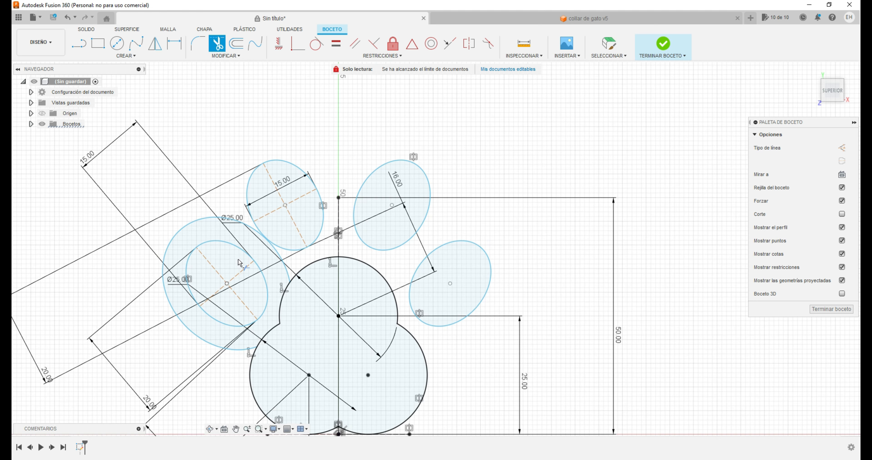
# Step: Offset the upper left toe ellipse 5 mm outward
pyautogui.click(236, 50)
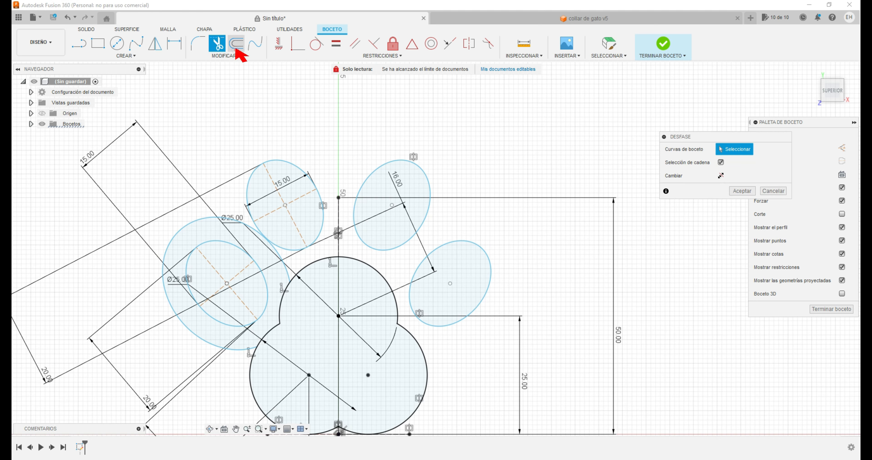
pyautogui.click(277, 160)
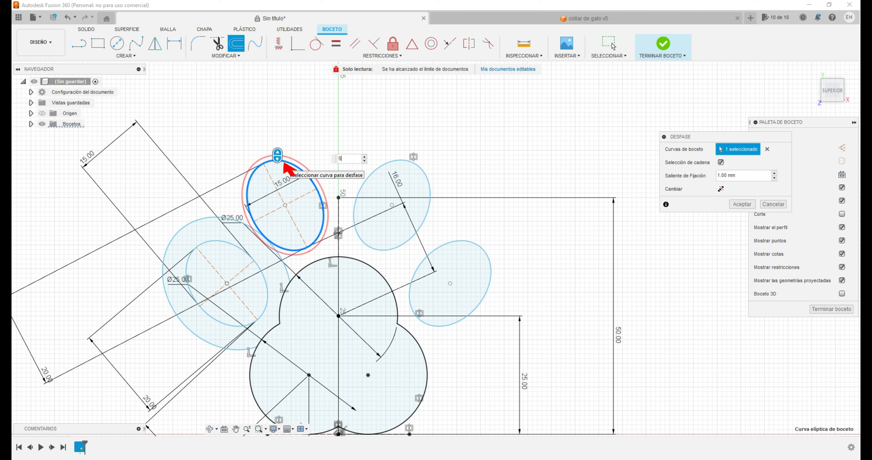
pyautogui.press('Return')
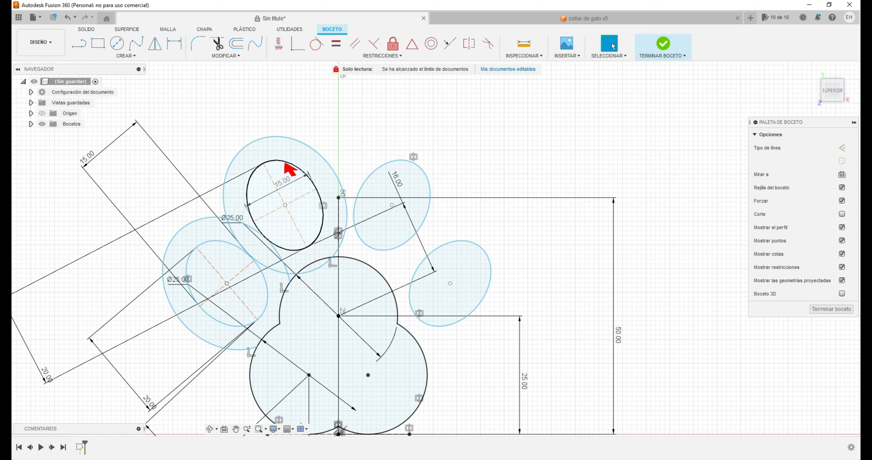
# Step: Trim the overlapping arcs where the two left offset ellipses cross each other
pyautogui.click(216, 48)
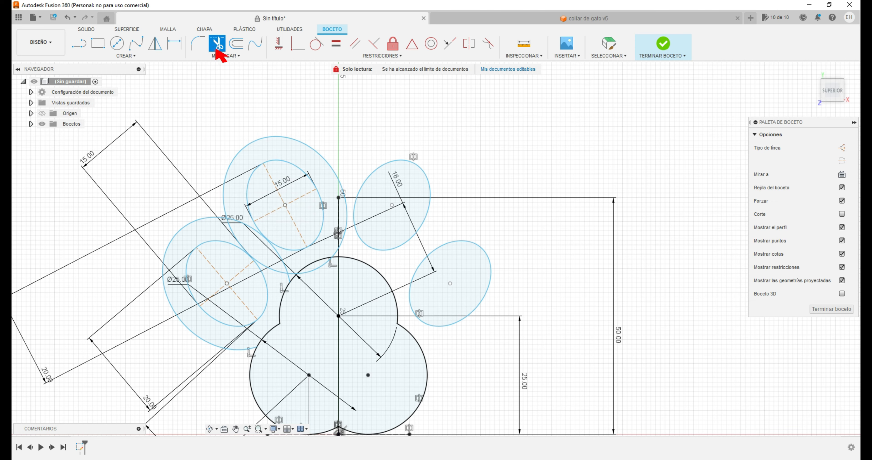
pyautogui.scroll(3, 241, 249)
pyautogui.click(233, 199)
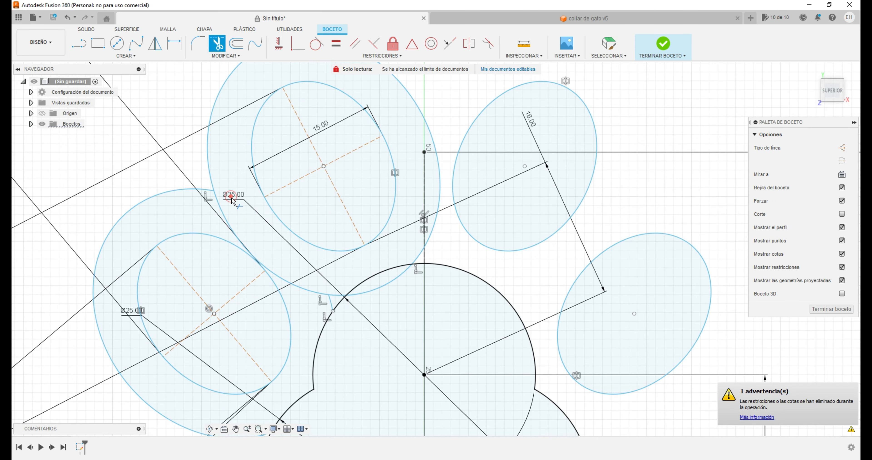
pyautogui.click(224, 216)
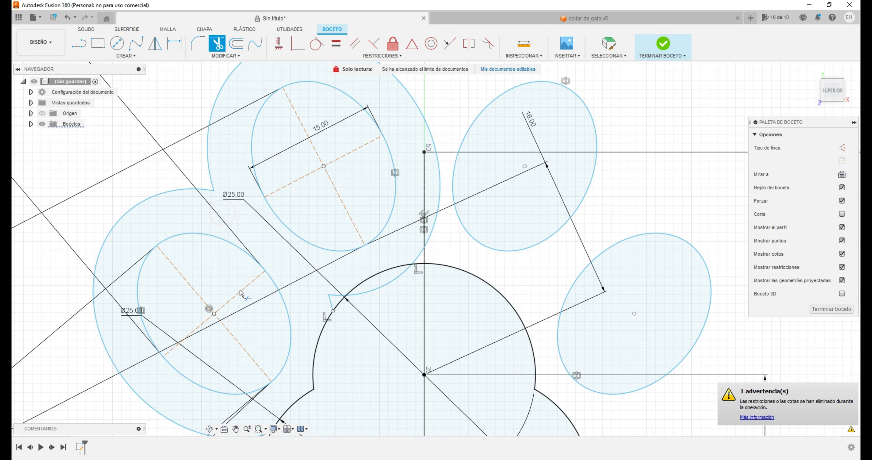
pyautogui.scroll(2, 253, 288)
pyautogui.scroll(-3, 252, 288)
pyautogui.scroll(-2, 253, 289)
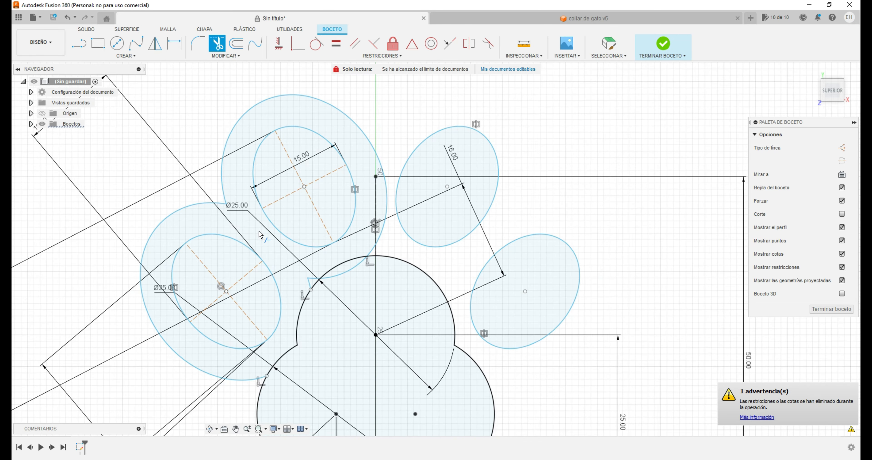
# Step: Trim the upper left offset ellipse inside the pad's top lobe and remove the two leftover fragments beside the lobe
pyautogui.scroll(5, 298, 278)
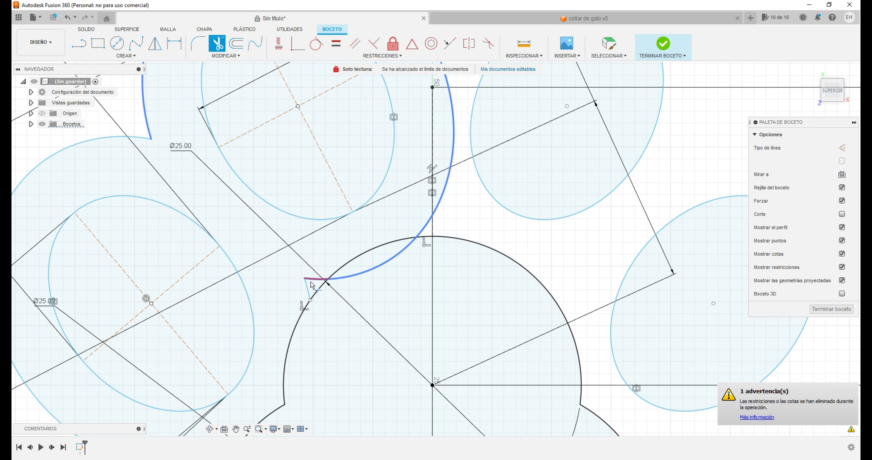
pyautogui.click(388, 263)
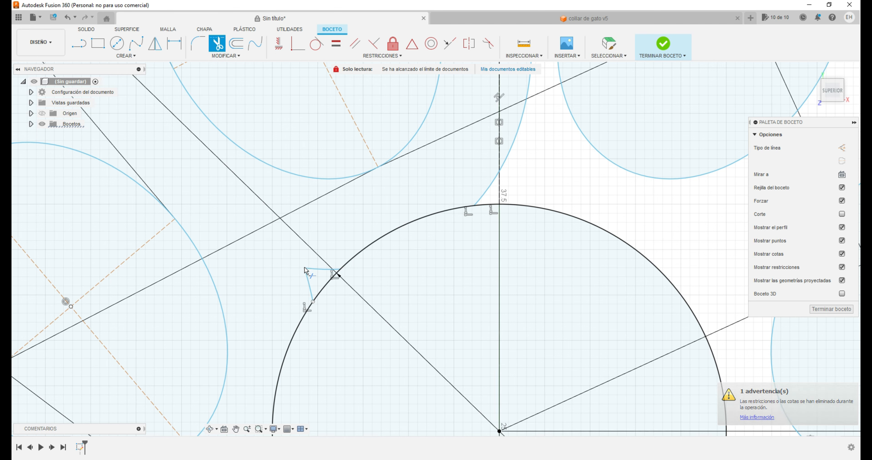
pyautogui.click(313, 269)
pyautogui.click(309, 285)
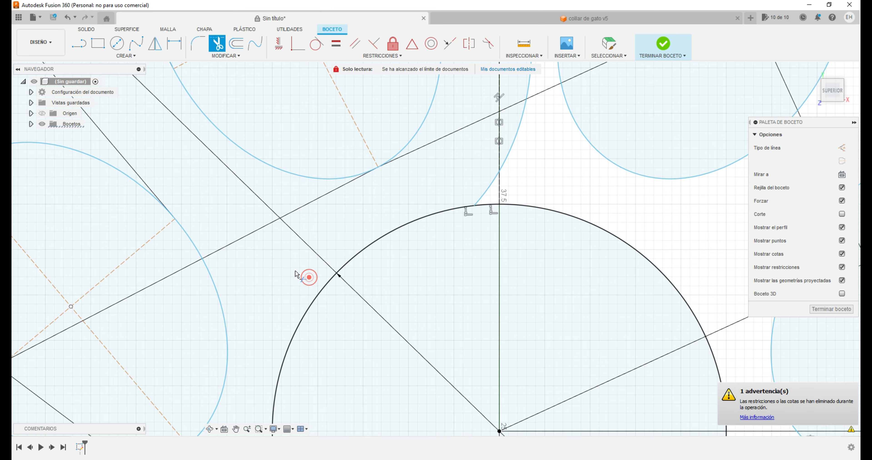
pyautogui.scroll(-5, 301, 276)
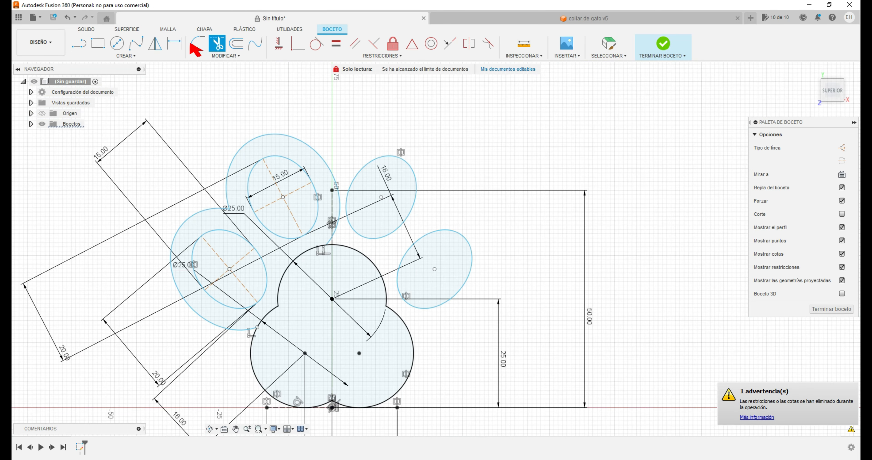
# Step: Offset the upper right toe ellipse 5 mm outward
pyautogui.click(234, 49)
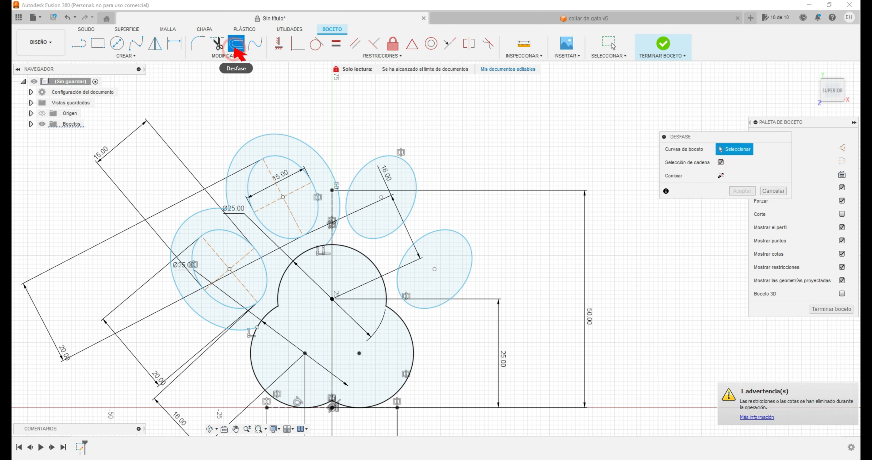
pyautogui.click(365, 166)
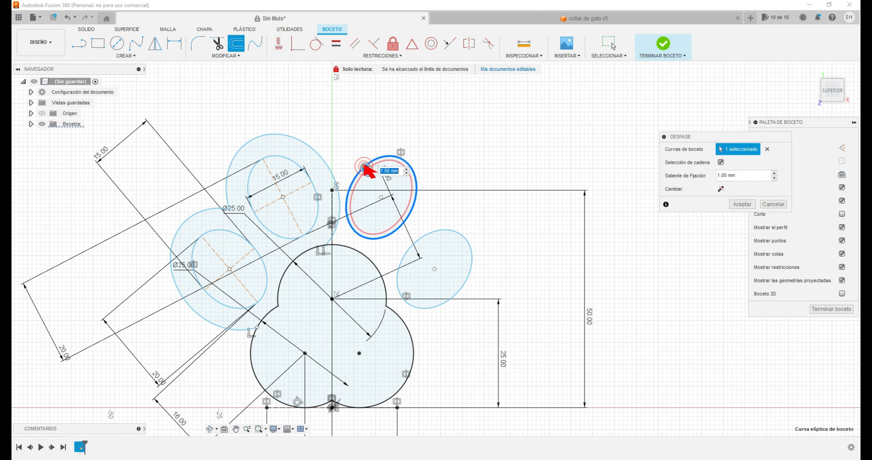
pyautogui.write('5')
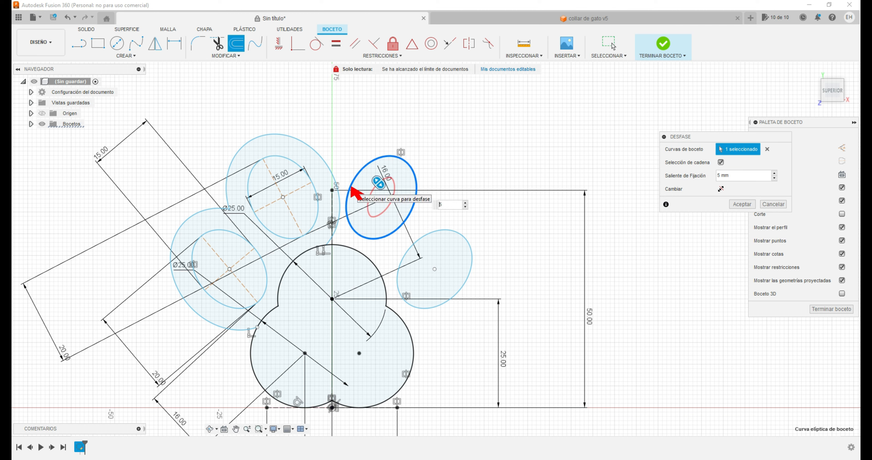
pyautogui.write('-')
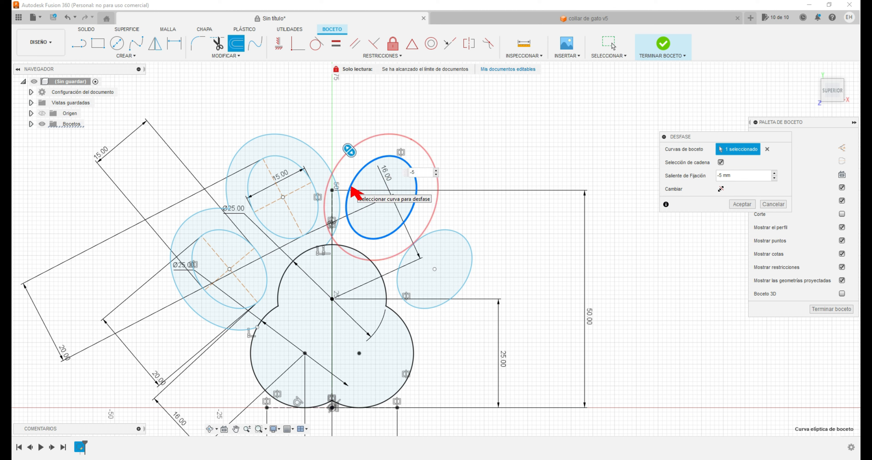
pyautogui.click(739, 204)
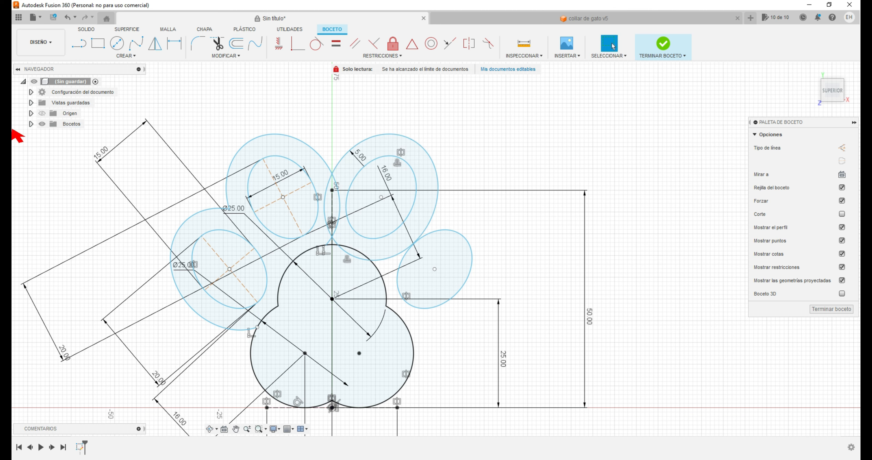
# Step: Trim the crossing arcs between the two upper offset ellipses and the upper right offset's section inside the pad's top lobe
pyautogui.click(216, 44)
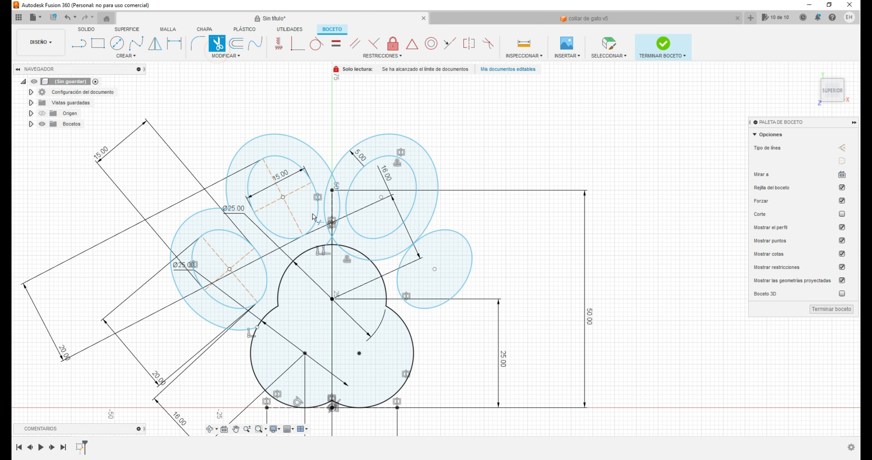
pyautogui.click(338, 194)
pyautogui.click(339, 196)
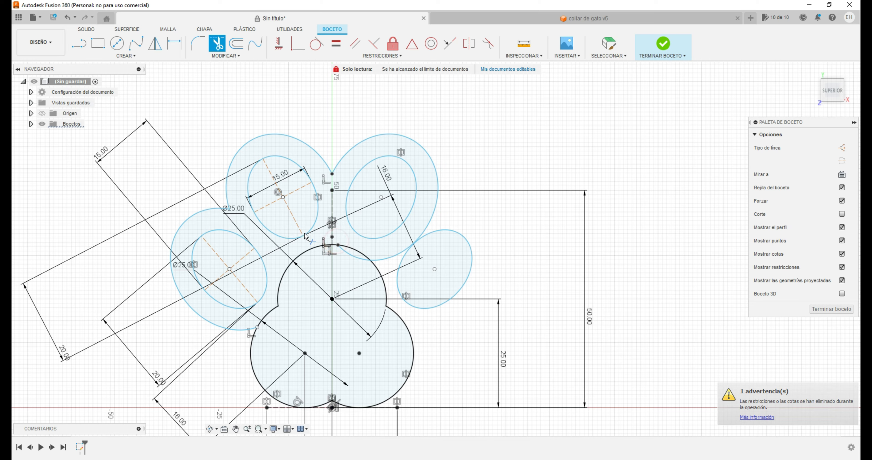
pyautogui.scroll(2, 372, 266)
pyautogui.scroll(2, 372, 266)
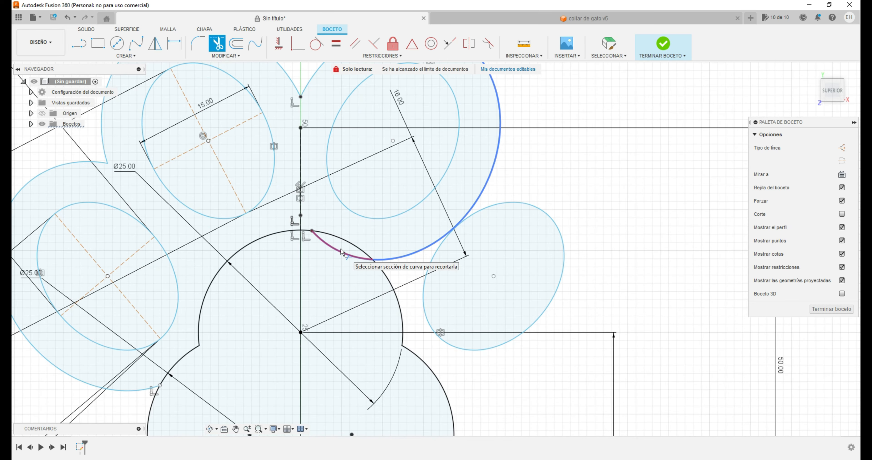
pyautogui.click(347, 254)
pyautogui.scroll(-5, 449, 251)
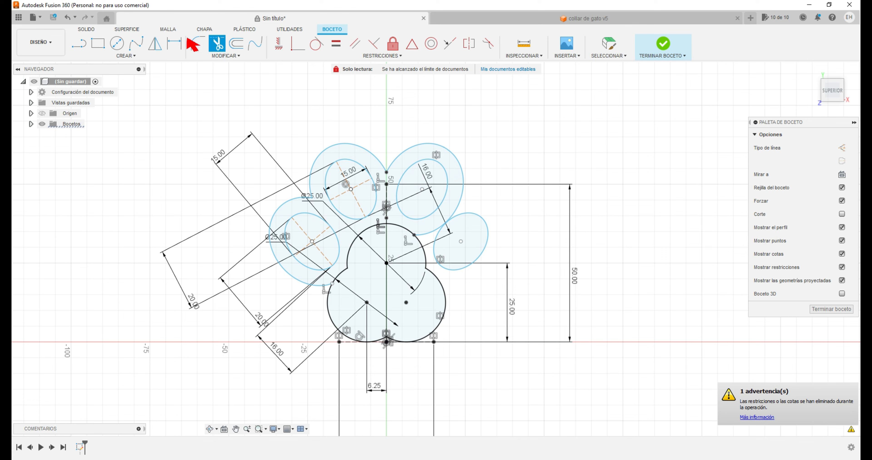
# Step: Offset the lower right toe ellipse 5 mm outward
pyautogui.click(237, 44)
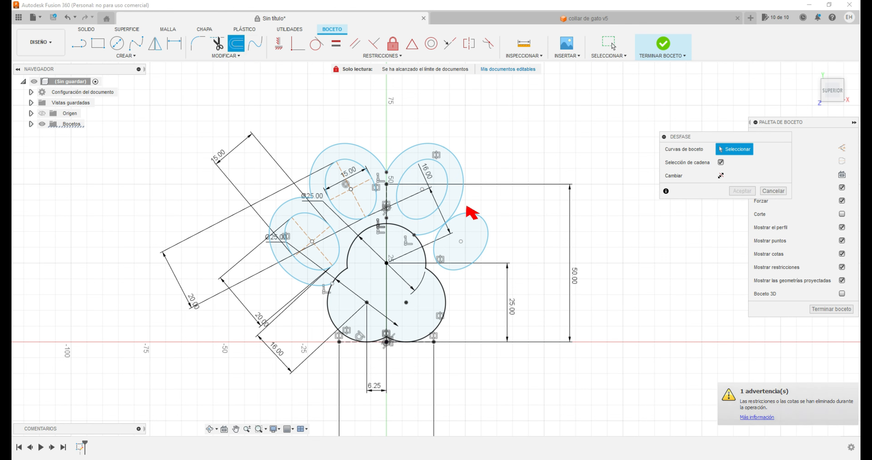
pyautogui.click(482, 220)
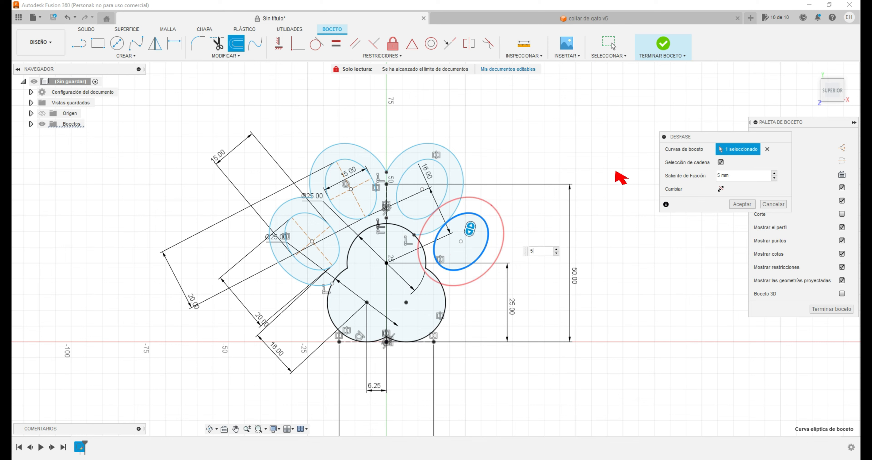
pyautogui.click(741, 204)
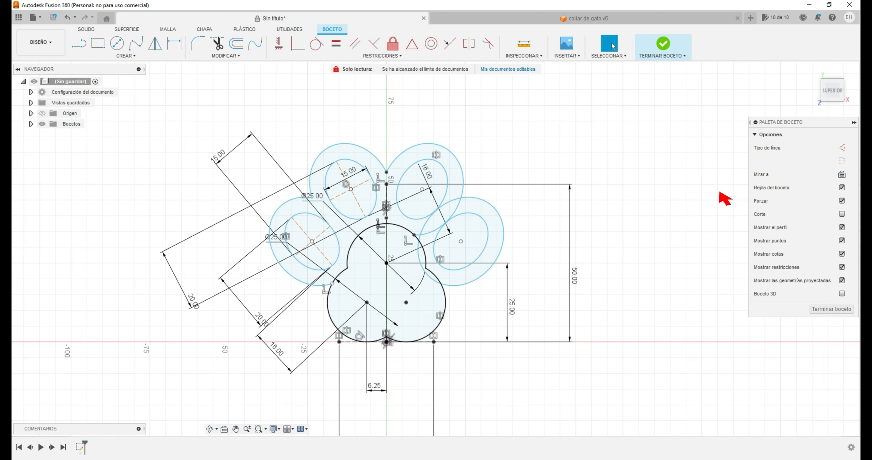
# Step: Trim the overlapping arcs of the two right offset ellipses and the lower right offset's section inside the pad outline
pyautogui.click(217, 44)
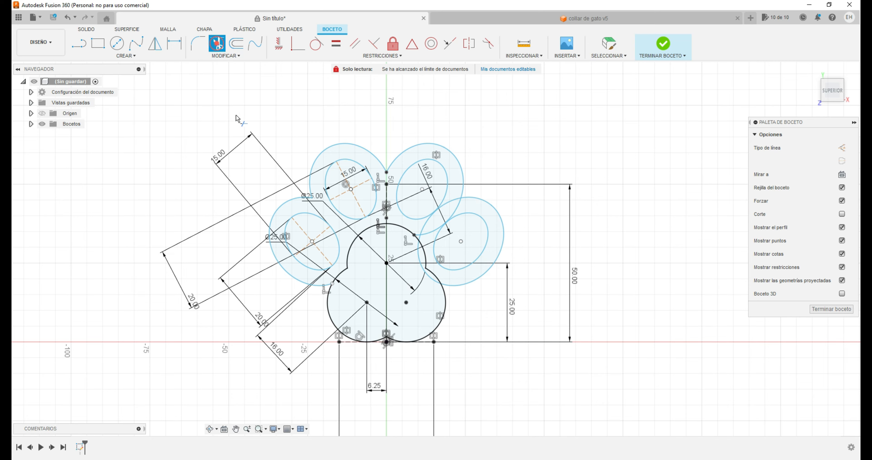
pyautogui.scroll(1, 463, 196)
pyautogui.scroll(5, 462, 195)
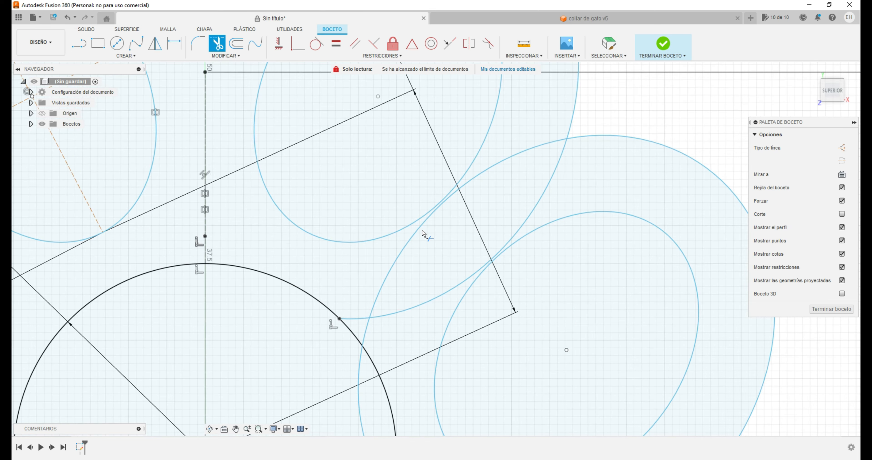
pyautogui.click(381, 293)
pyautogui.click(417, 305)
pyautogui.click(357, 318)
pyautogui.click(370, 333)
pyautogui.scroll(-4, 322, 206)
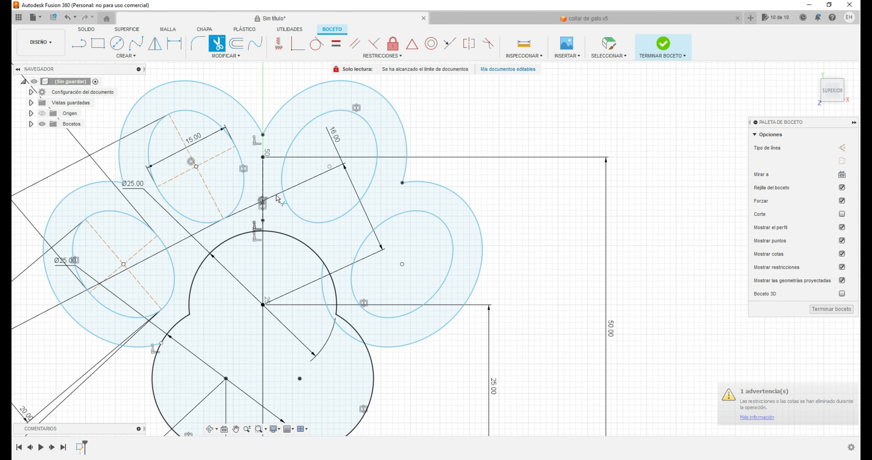
pyautogui.click(323, 292)
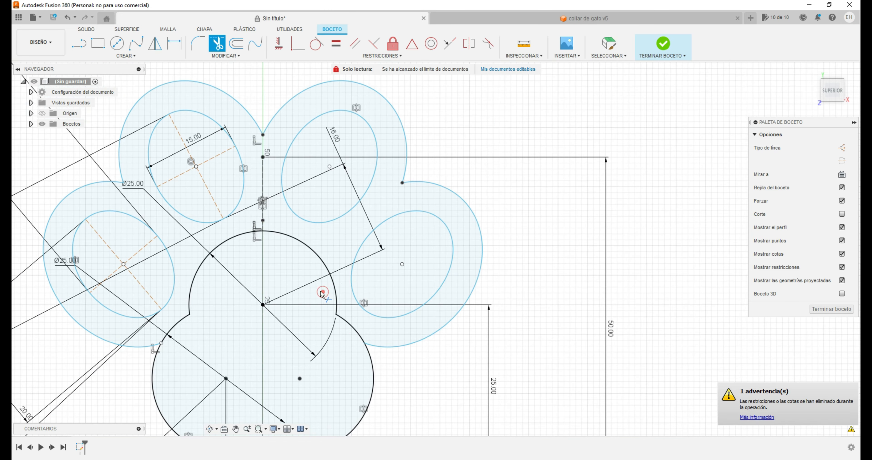
# Step: Offset the whole central pad outline 5 mm outward
pyautogui.scroll(-2, 323, 260)
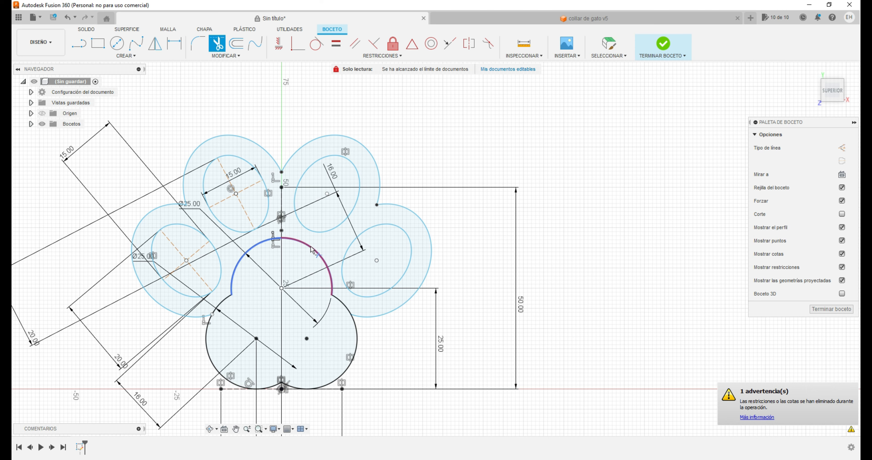
pyautogui.scroll(-2, 411, 217)
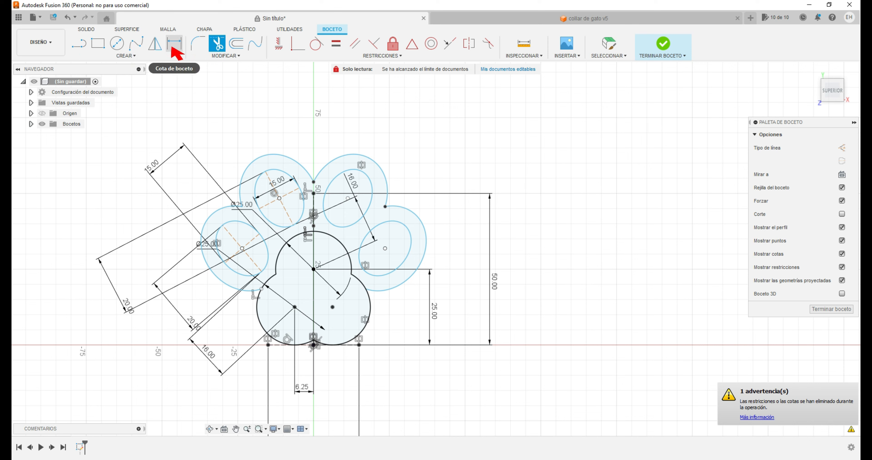
pyautogui.click(237, 47)
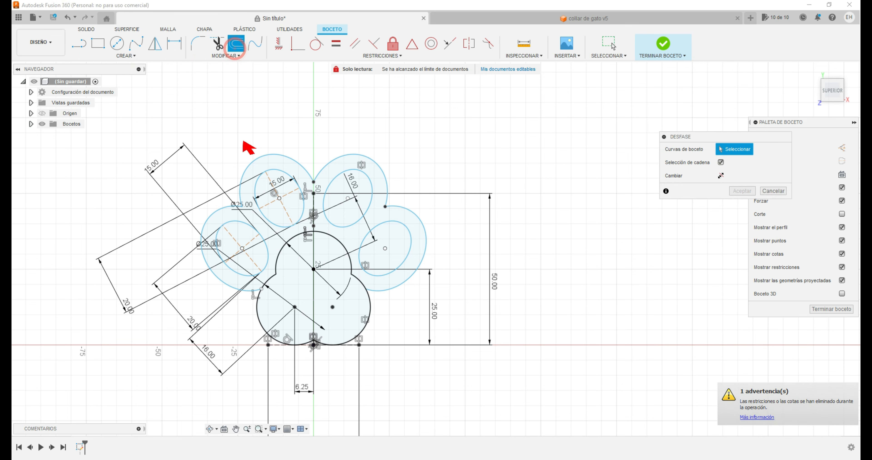
pyautogui.click(281, 251)
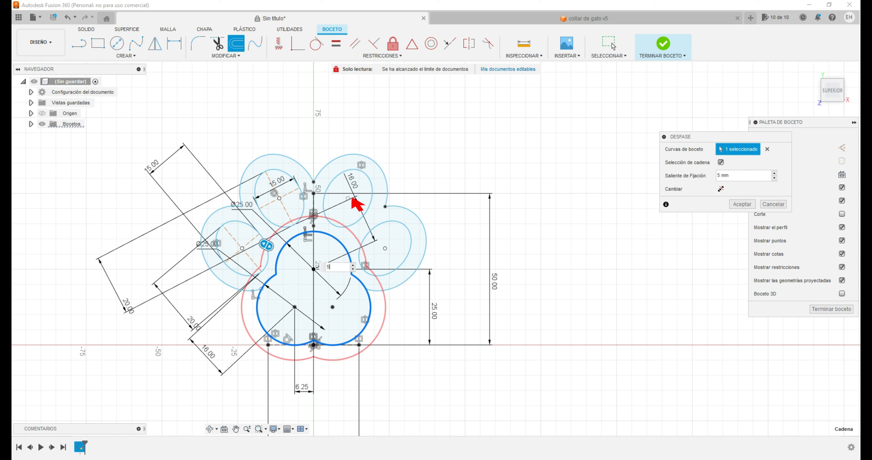
pyautogui.click(742, 205)
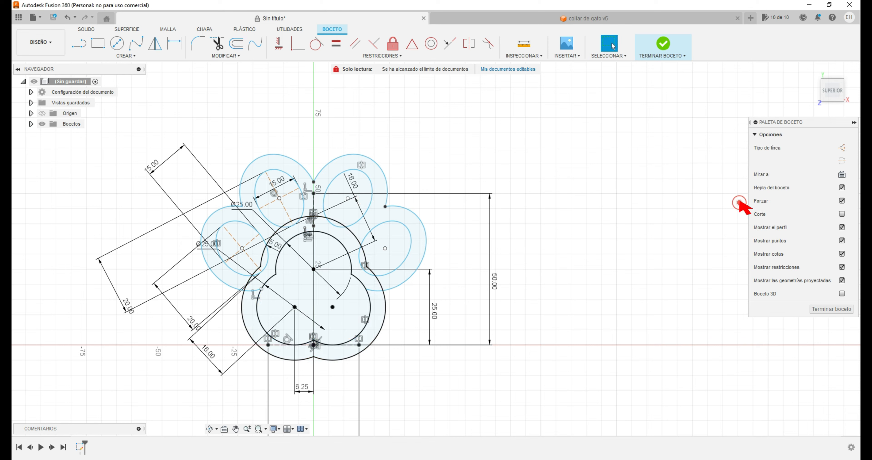
# Step: Trim the ends of the lower left and lower right toe offsets that lie inside the pad's offset outline
pyautogui.click(217, 44)
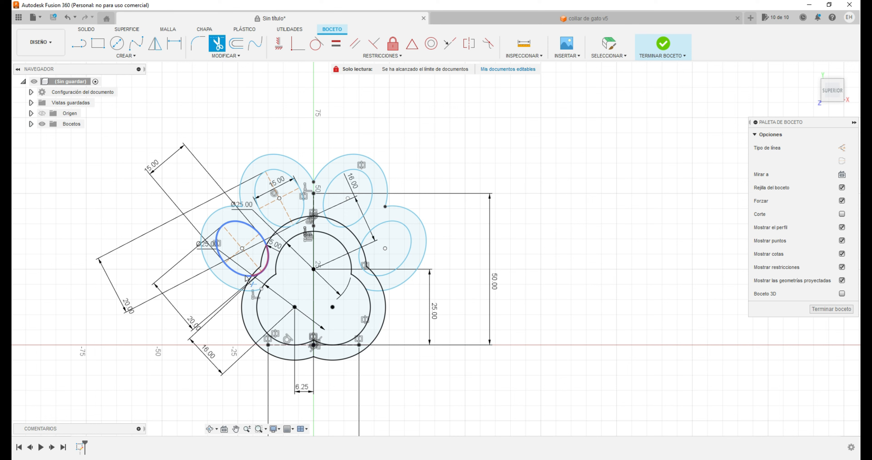
pyautogui.click(255, 293)
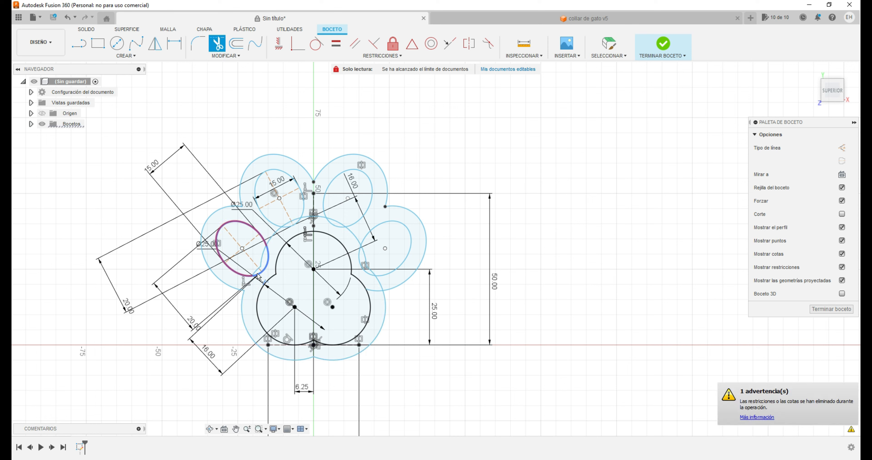
pyautogui.click(380, 287)
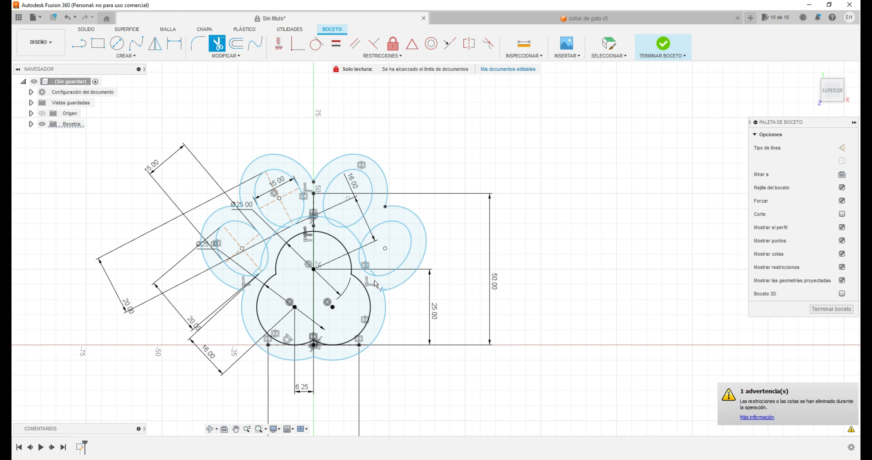
# Step: Trim the top arc of the pad's offset outline between and inside the two upper toe ellipses
pyautogui.scroll(5, 312, 215)
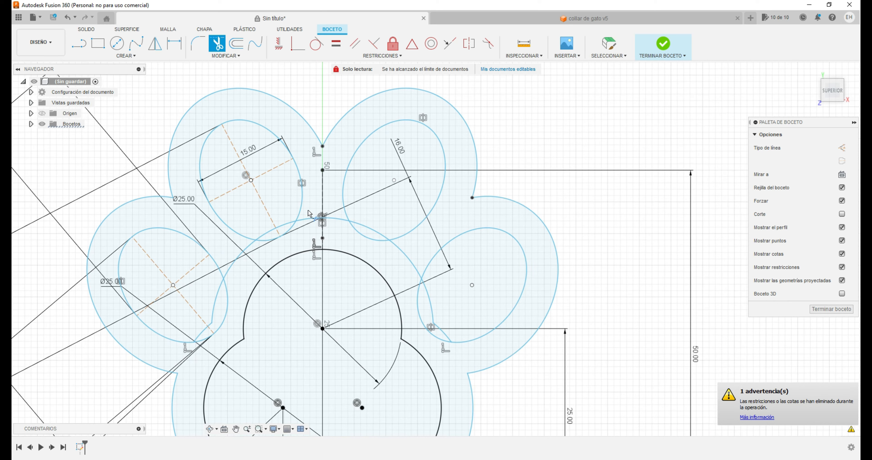
pyautogui.click(311, 224)
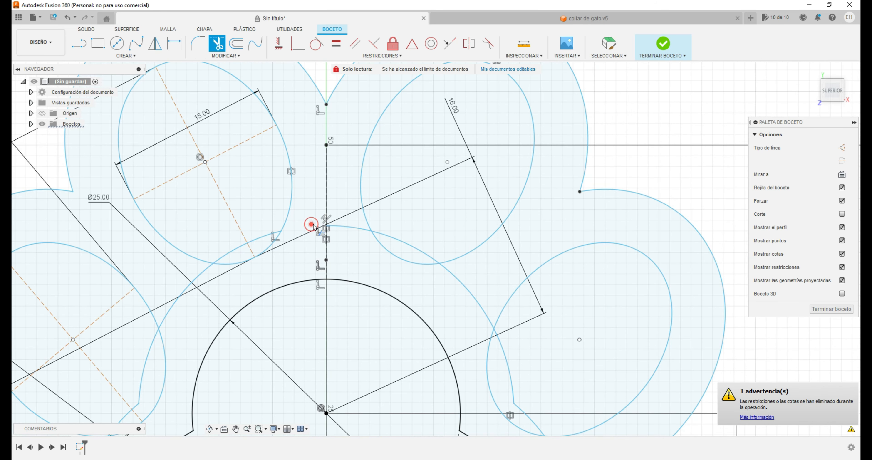
pyautogui.click(339, 230)
pyautogui.click(389, 237)
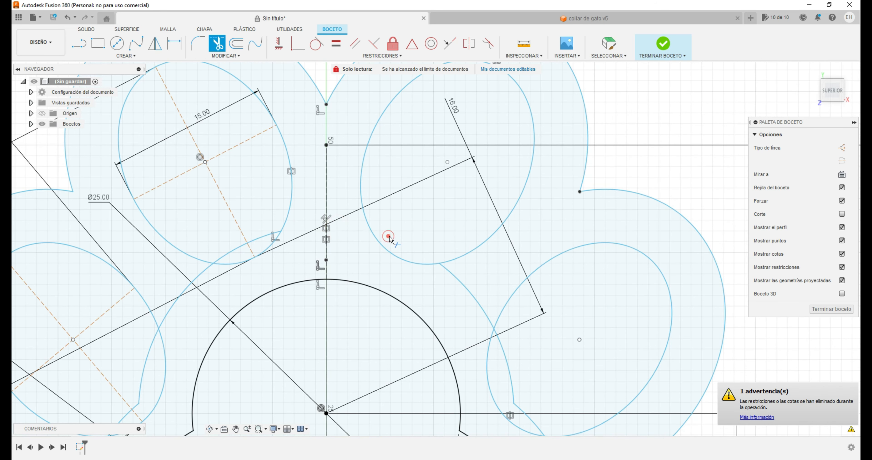
pyautogui.click(235, 249)
# Step: Trim the remaining inner arcs of the pad's offset and the small leftover pieces inside the two lower toe ellipses
pyautogui.scroll(-5, 236, 248)
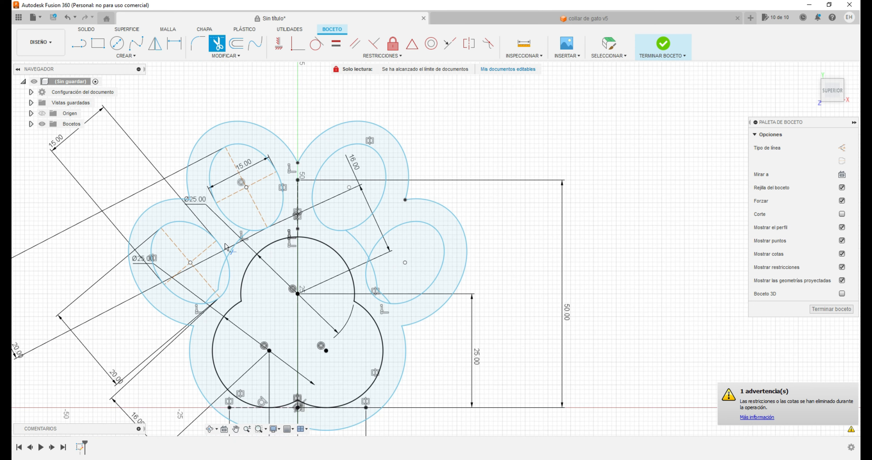
pyautogui.click(236, 242)
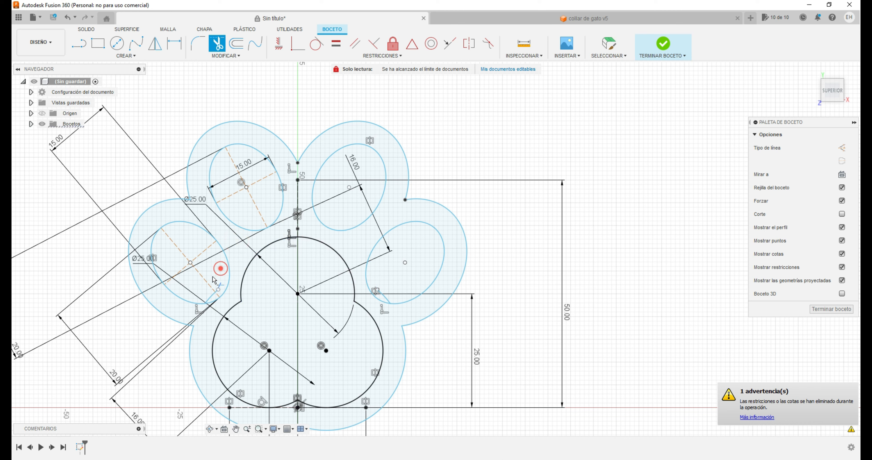
pyautogui.click(210, 293)
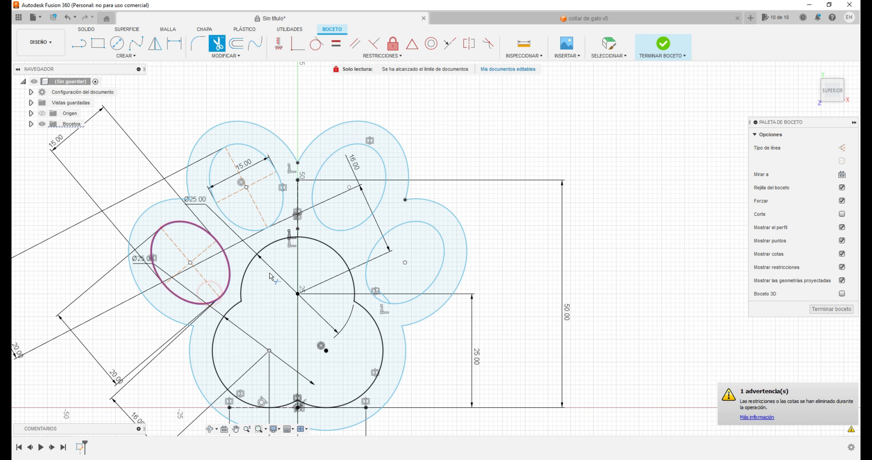
pyautogui.scroll(4, 382, 293)
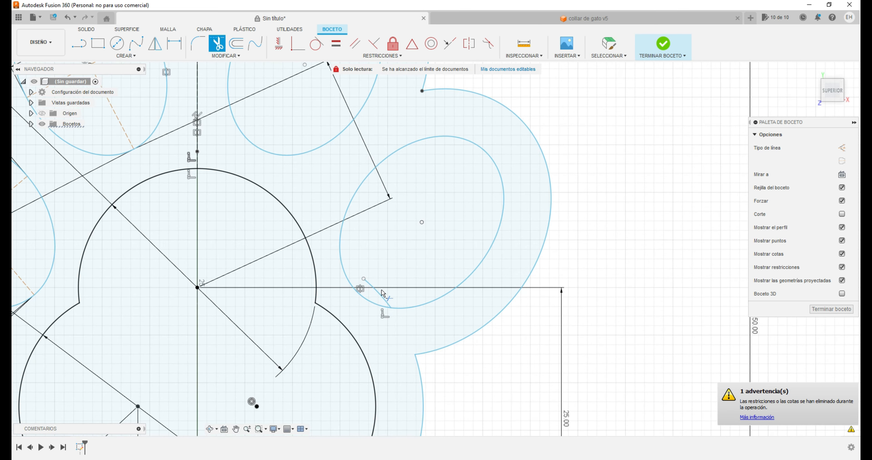
pyautogui.scroll(-4, 408, 261)
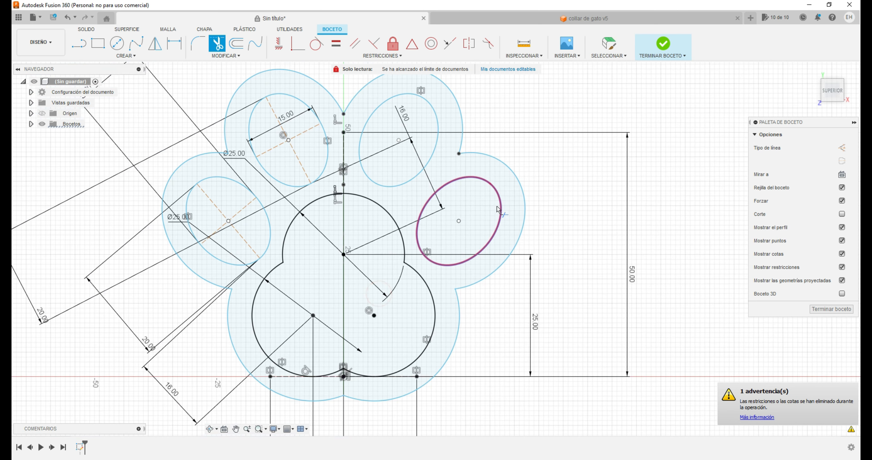
# Step: Check the trimmed paw outline for leftover fragments and finish the sketch
pyautogui.scroll(-1, 204, 226)
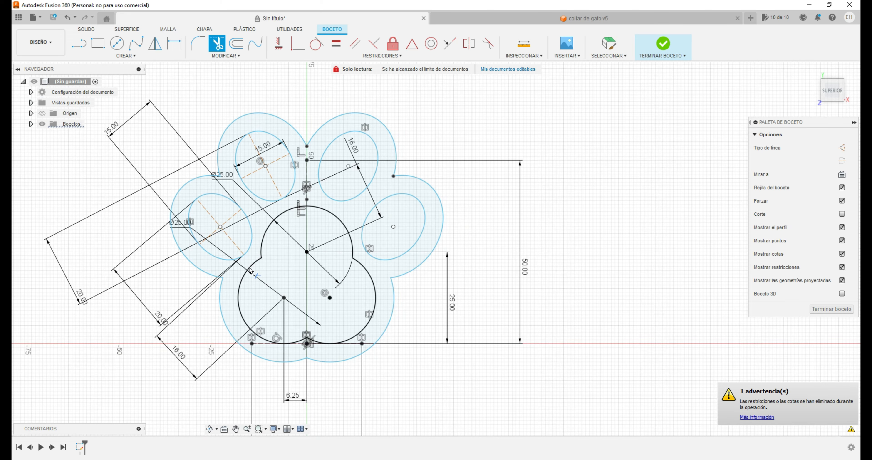
pyautogui.scroll(3, 284, 360)
pyautogui.scroll(-3, 284, 361)
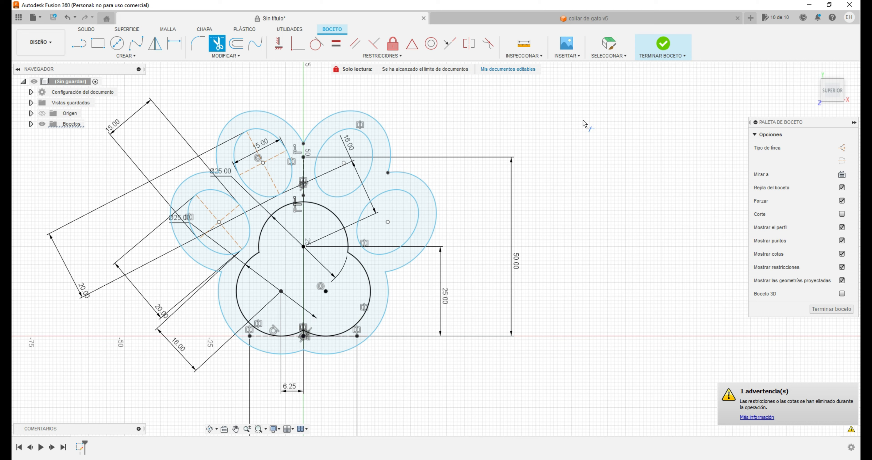
pyautogui.click(665, 44)
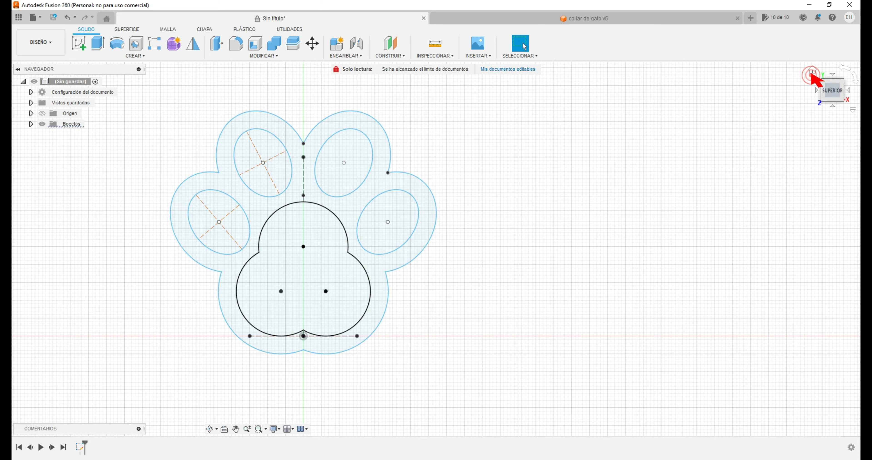
# Step: Extrude the outer paw frame profile around the toes and pad 4 mm as a new component
pyautogui.click(813, 72)
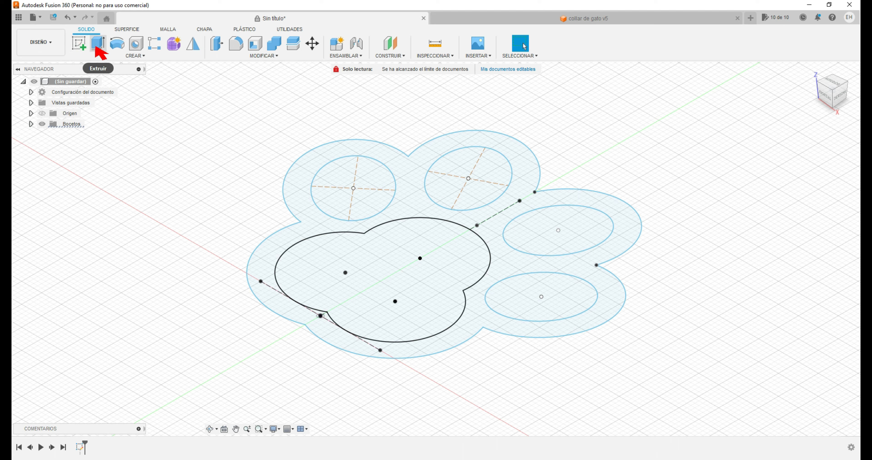
pyautogui.click(97, 44)
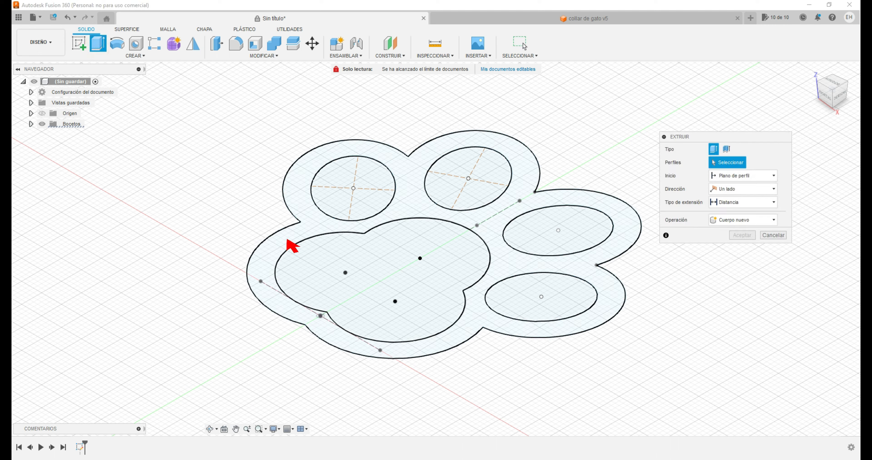
pyautogui.click(288, 241)
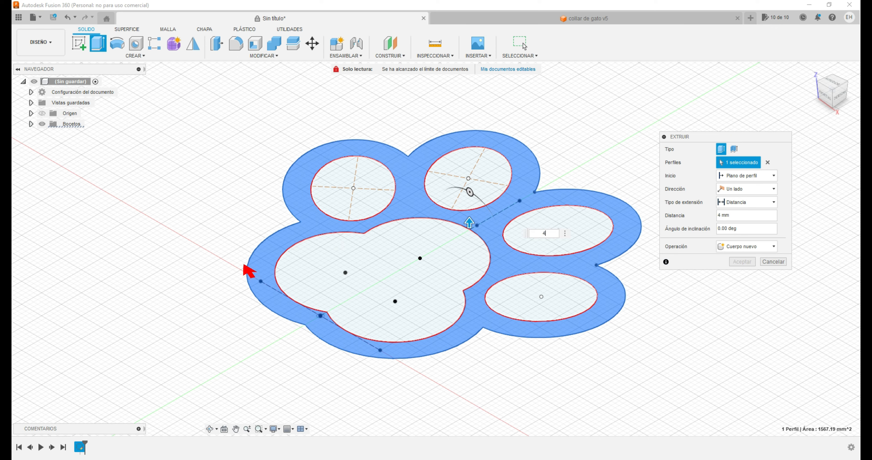
pyautogui.press('Return')
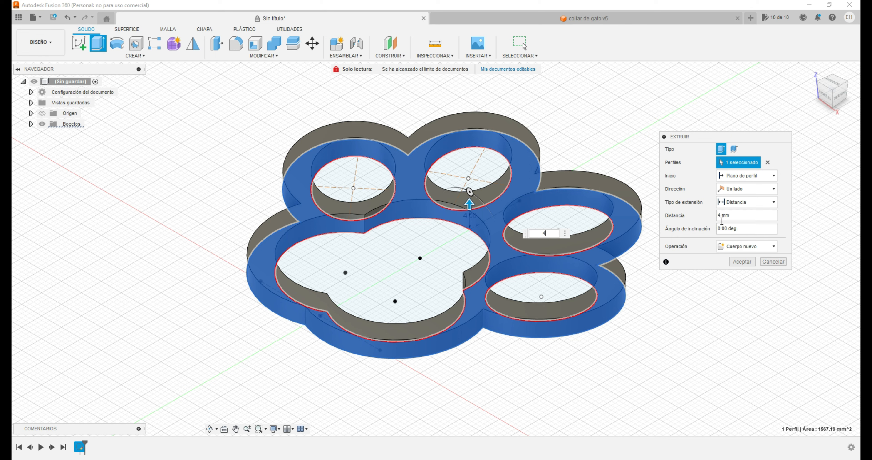
pyautogui.click(736, 246)
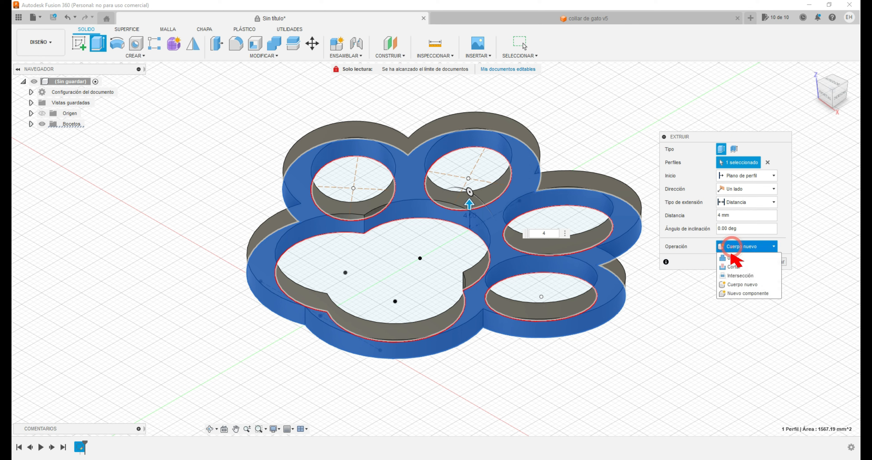
pyautogui.click(739, 294)
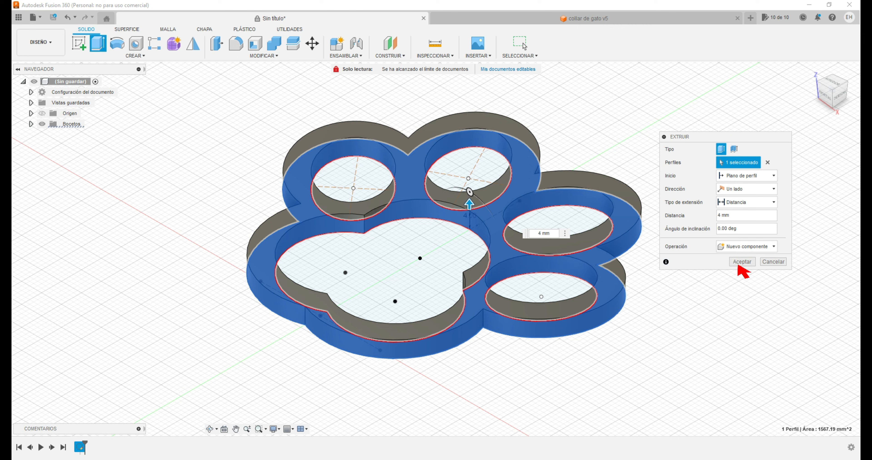
pyautogui.click(743, 262)
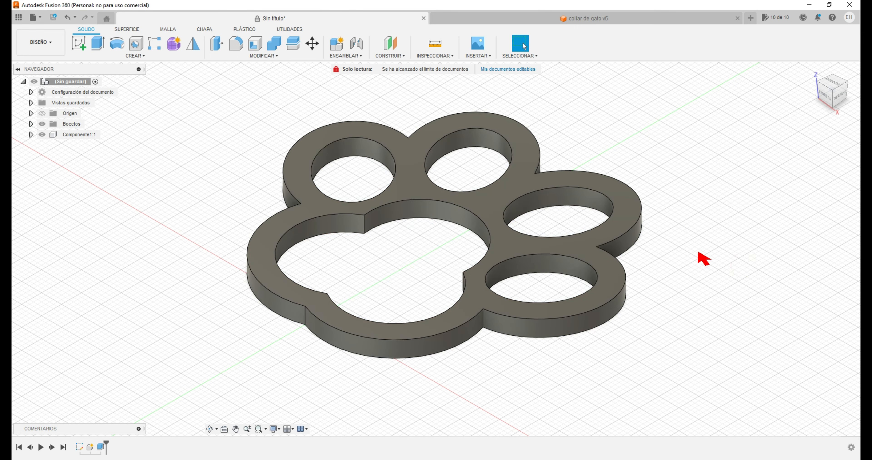
# Step: Start a sketch on the horizontal origin plane and project the four toe opening edges and the pad opening's upper arc
pyautogui.click(78, 44)
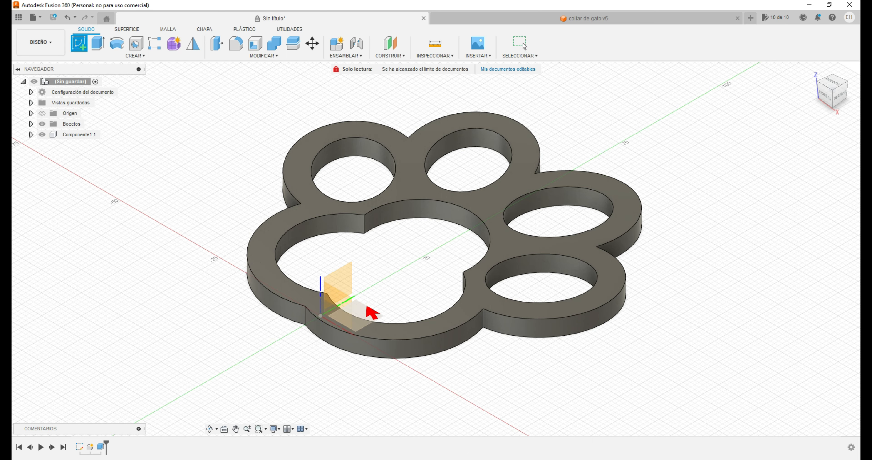
pyautogui.click(366, 305)
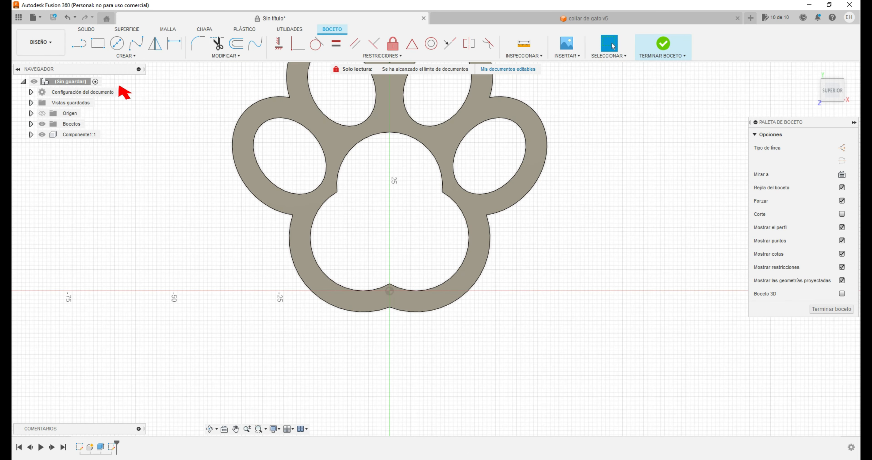
pyautogui.click(101, 56)
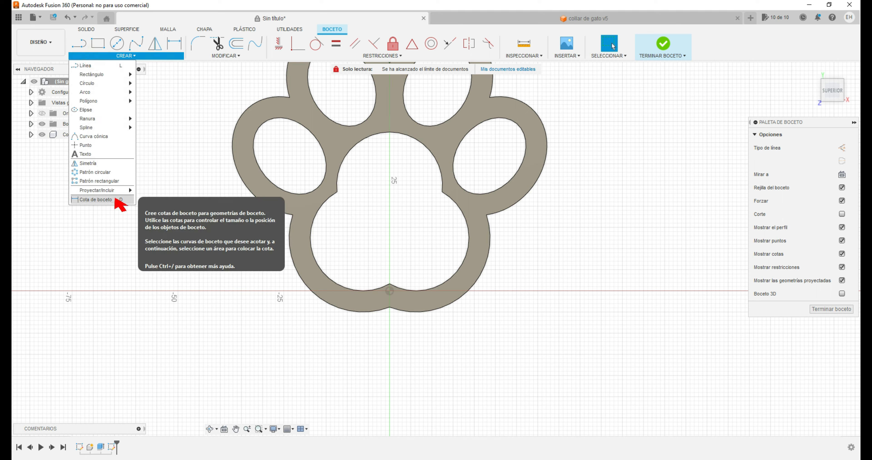
pyautogui.moveTo(116, 190)
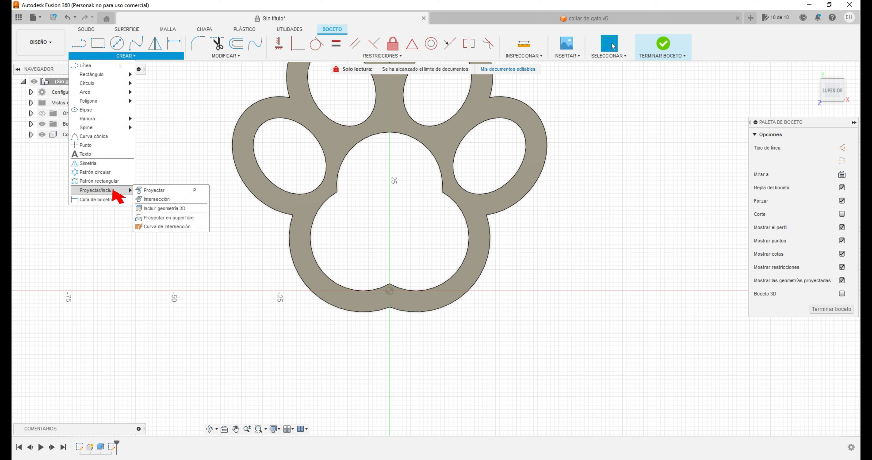
pyautogui.click(149, 190)
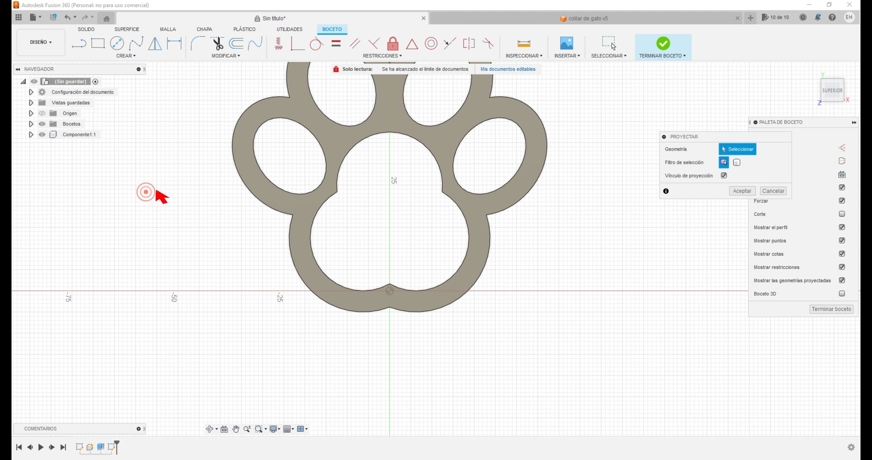
pyautogui.click(277, 121)
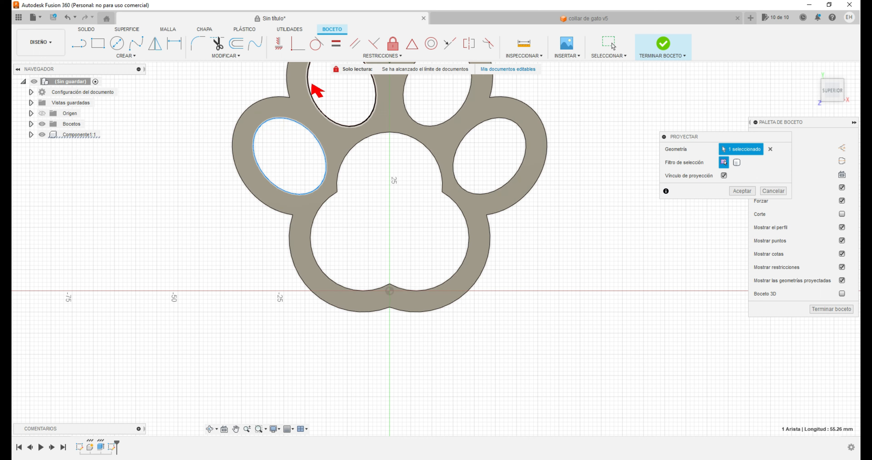
pyautogui.click(318, 111)
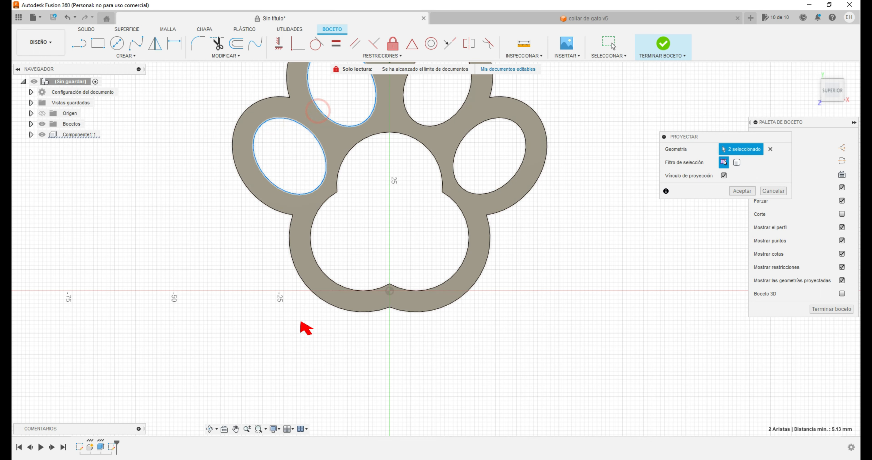
pyautogui.scroll(-3, 303, 318)
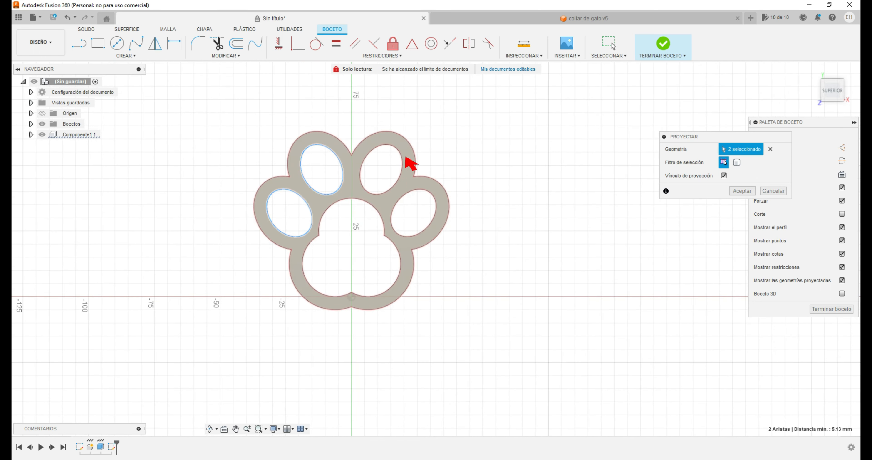
pyautogui.click(376, 150)
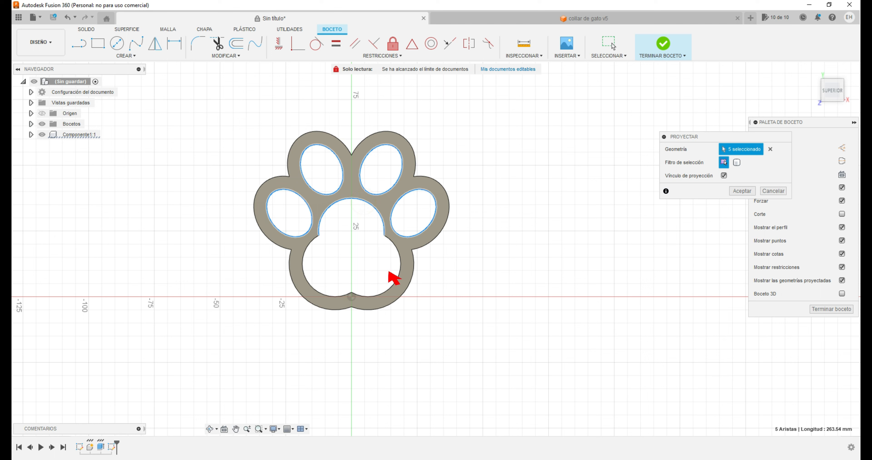
# Step: Project the two lower arcs of the pad opening with the projection link kept, and finish the sketch
pyautogui.click(400, 273)
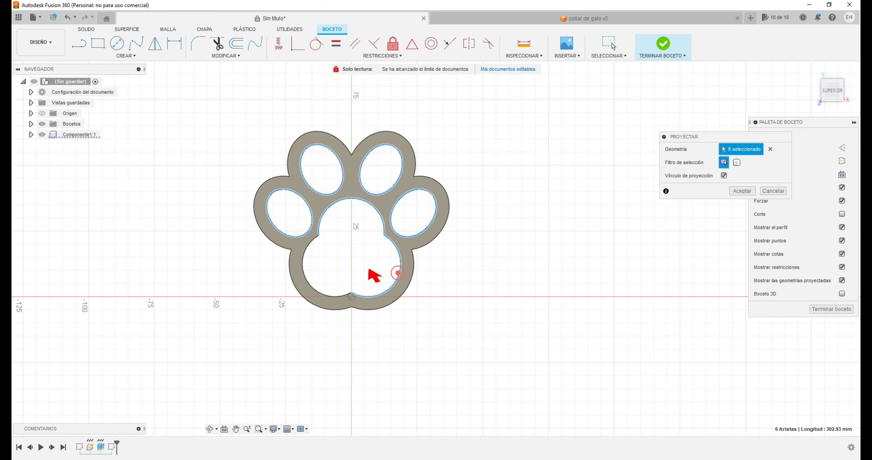
pyautogui.click(307, 250)
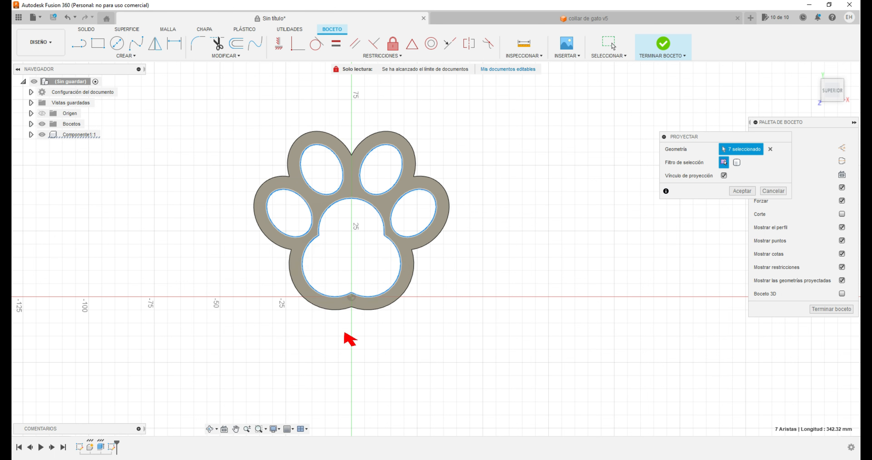
pyautogui.click(742, 191)
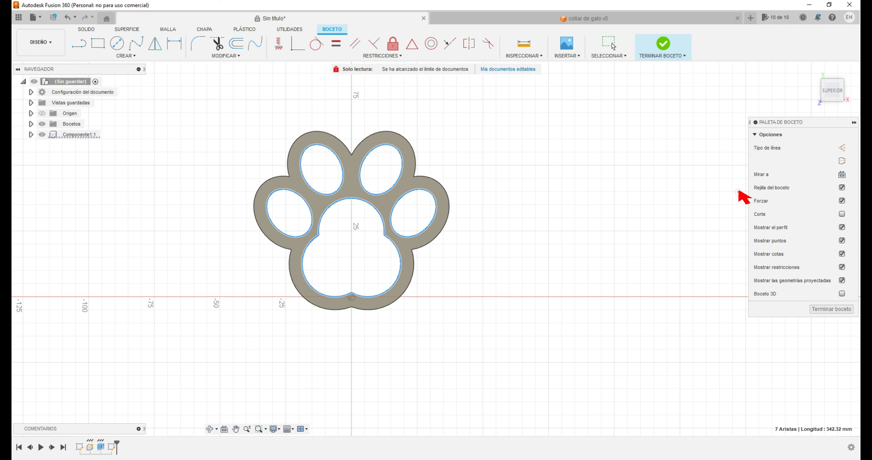
pyautogui.click(665, 45)
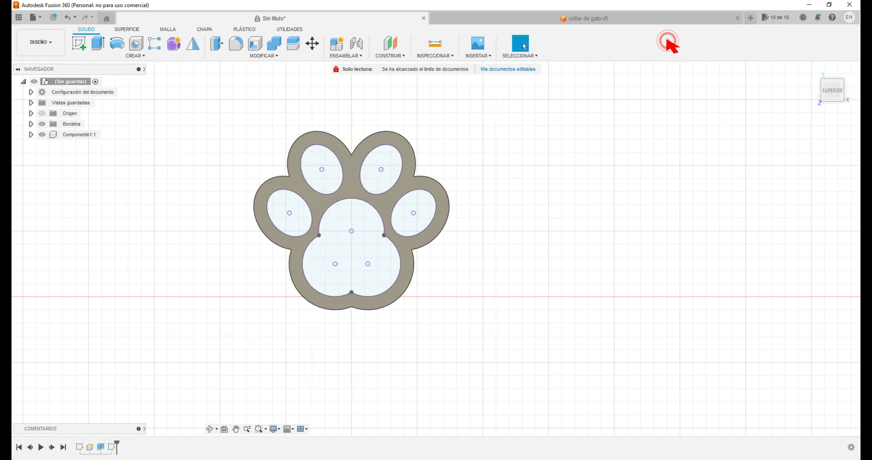
# Step: Extrude the four toe profiles and the central pad profile 8 mm as a new component
pyautogui.click(98, 44)
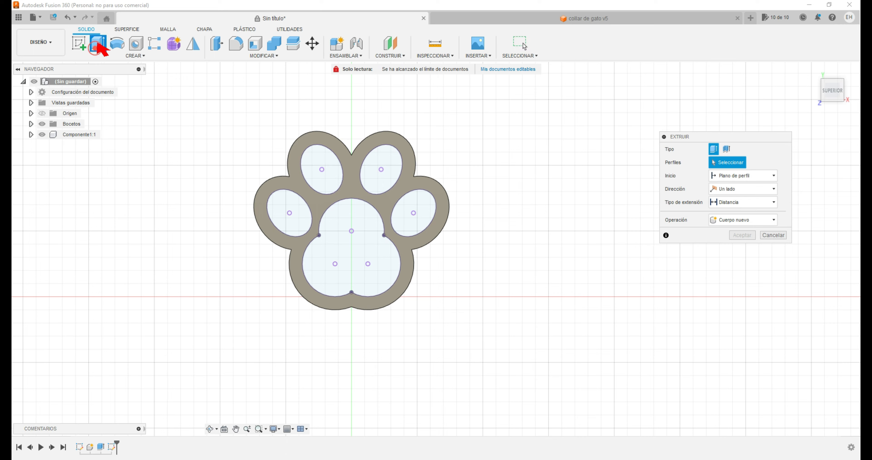
pyautogui.click(286, 220)
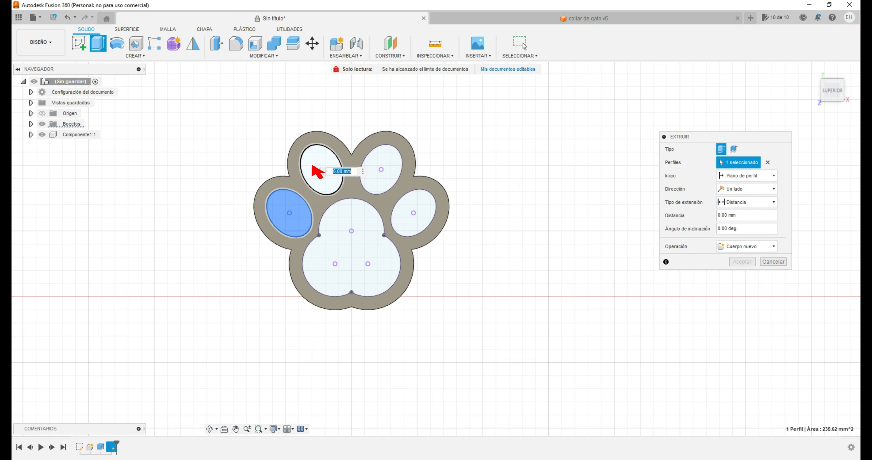
pyautogui.click(317, 171)
pyautogui.click(393, 168)
pyautogui.click(410, 210)
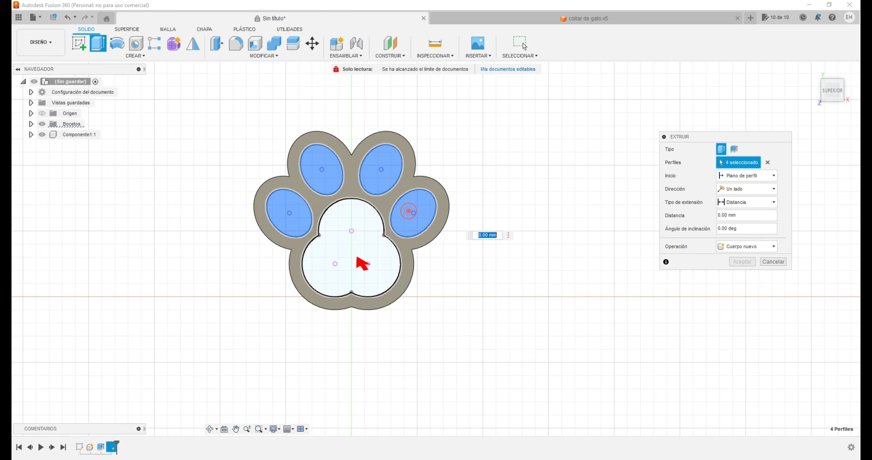
pyautogui.click(347, 260)
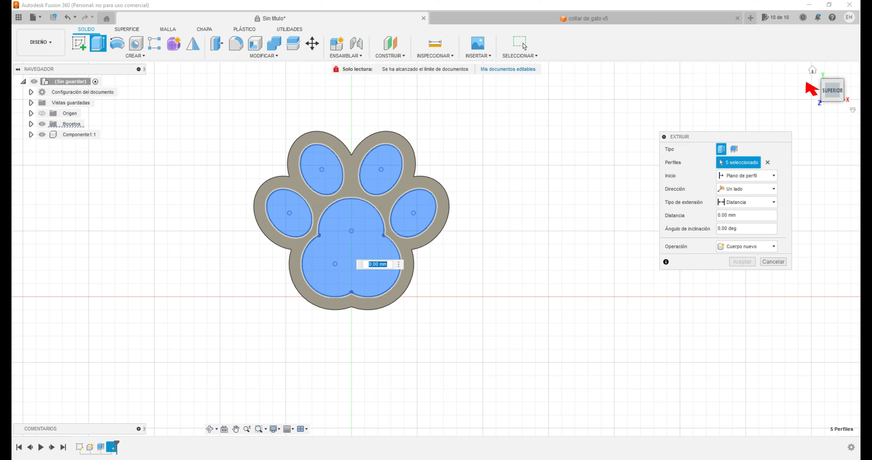
pyautogui.click(812, 70)
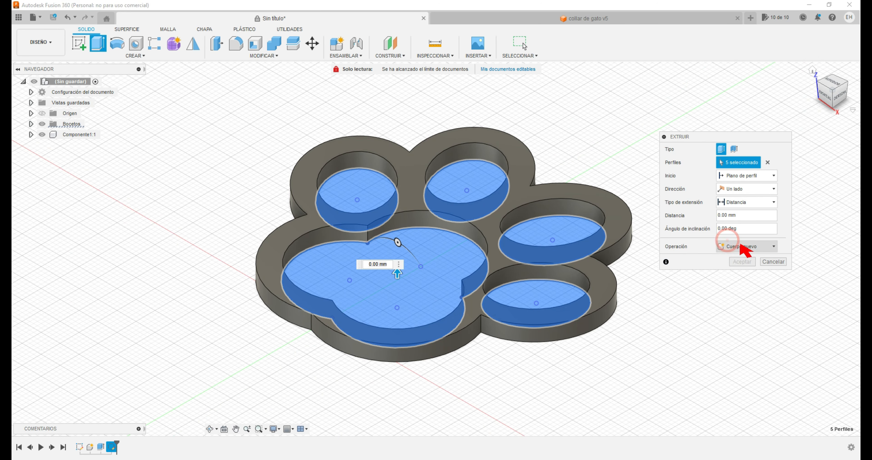
pyautogui.click(742, 246)
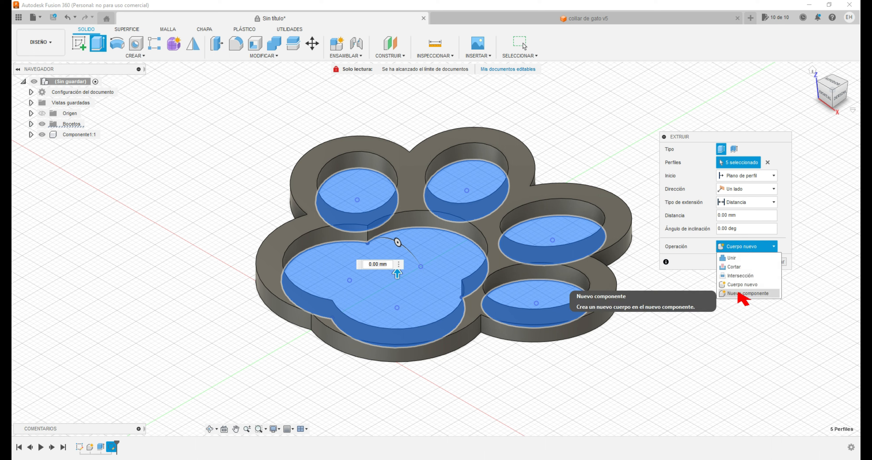
pyautogui.click(740, 294)
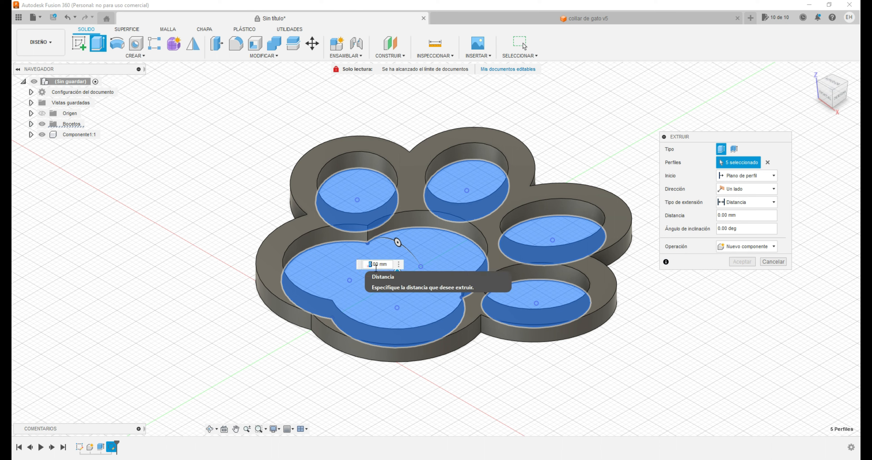
pyautogui.doubleClick(376, 264)
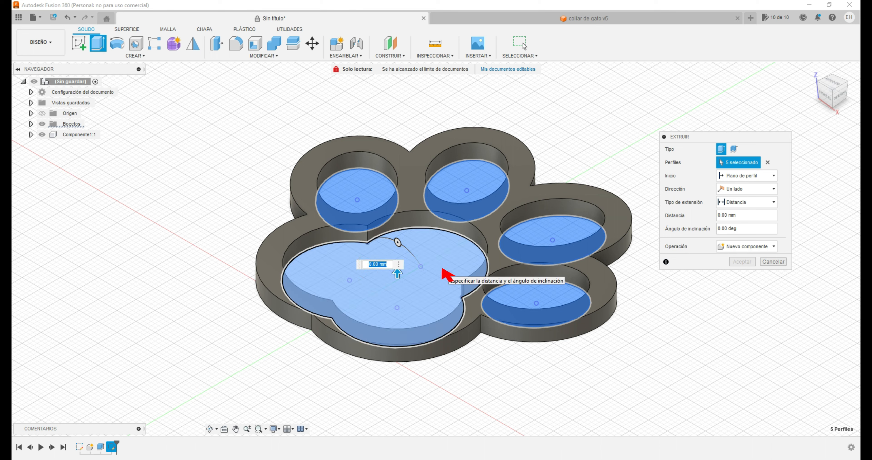
pyautogui.write('8')
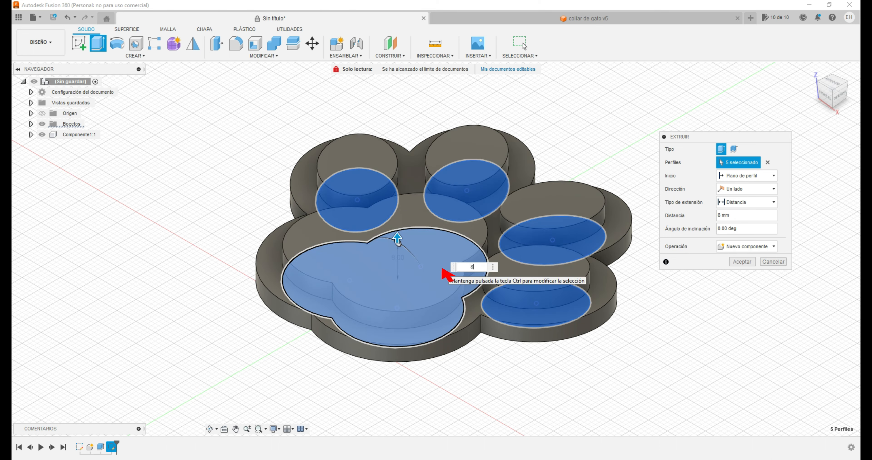
pyautogui.press('Return')
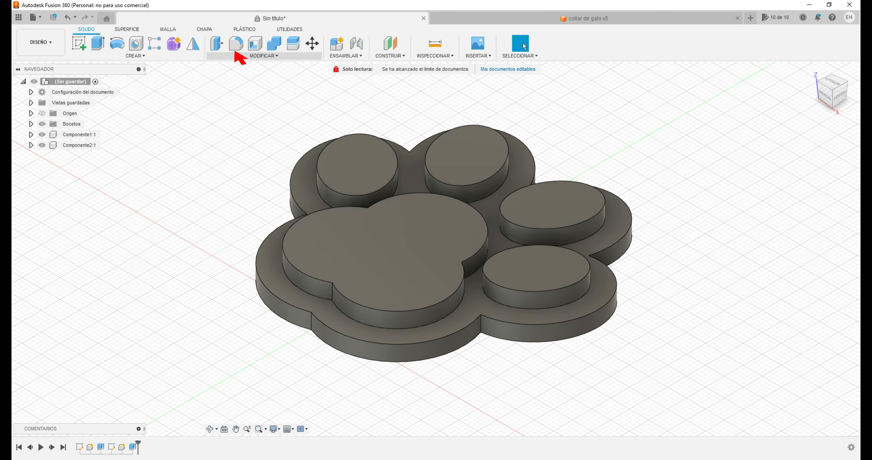
# Step: Fillet the top edges of the four raised toes and the central pad with a 4 mm constant radius
pyautogui.click(237, 44)
pyautogui.click(321, 180)
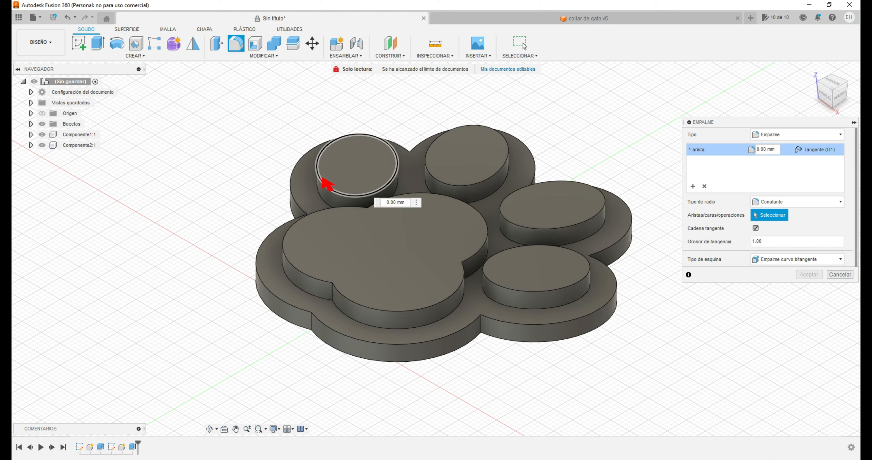
pyautogui.click(434, 142)
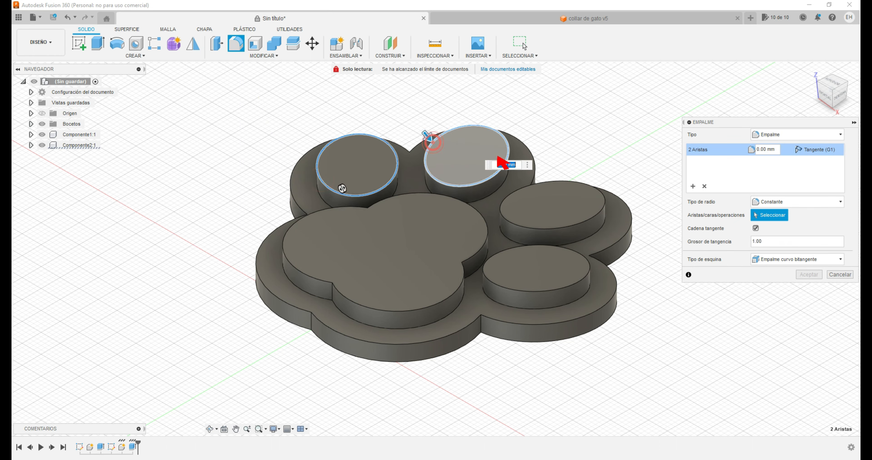
pyautogui.click(503, 203)
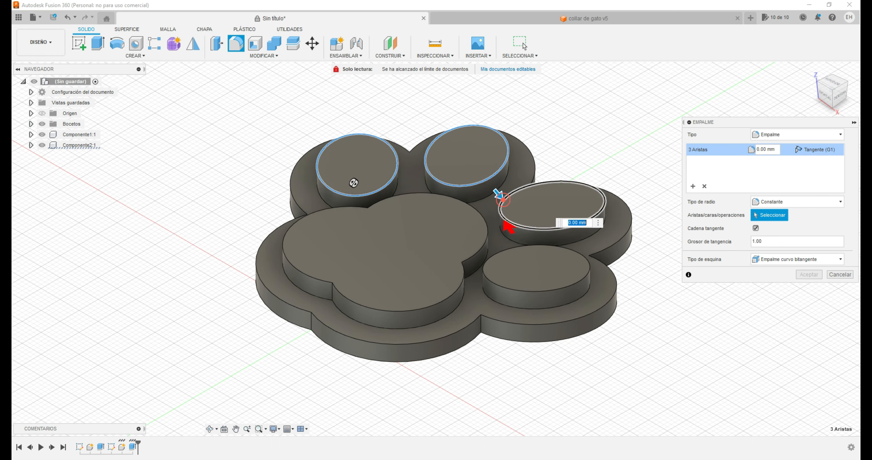
pyautogui.click(494, 253)
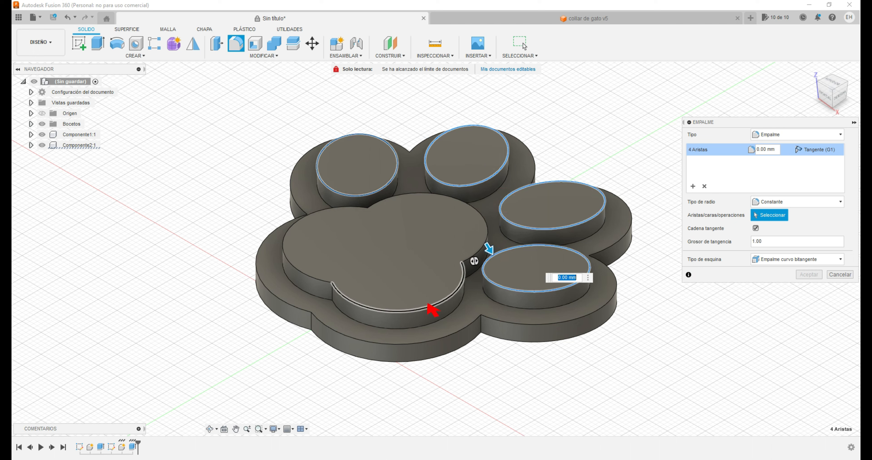
pyautogui.click(430, 306)
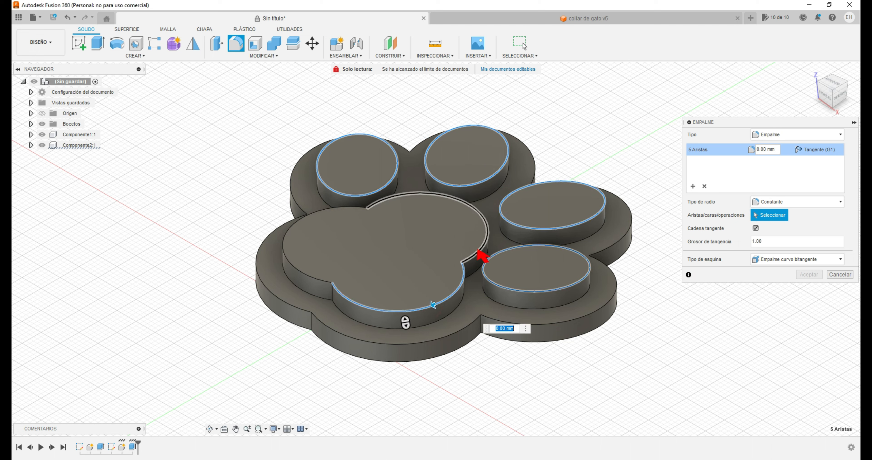
pyautogui.click(476, 251)
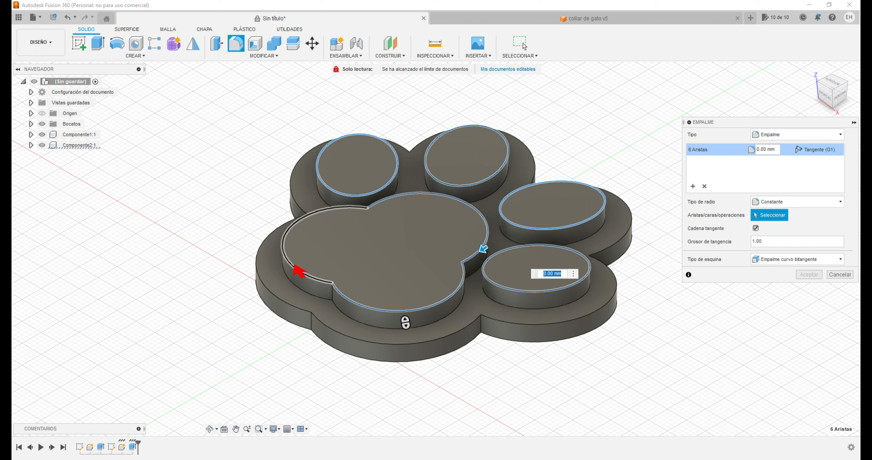
pyautogui.click(294, 266)
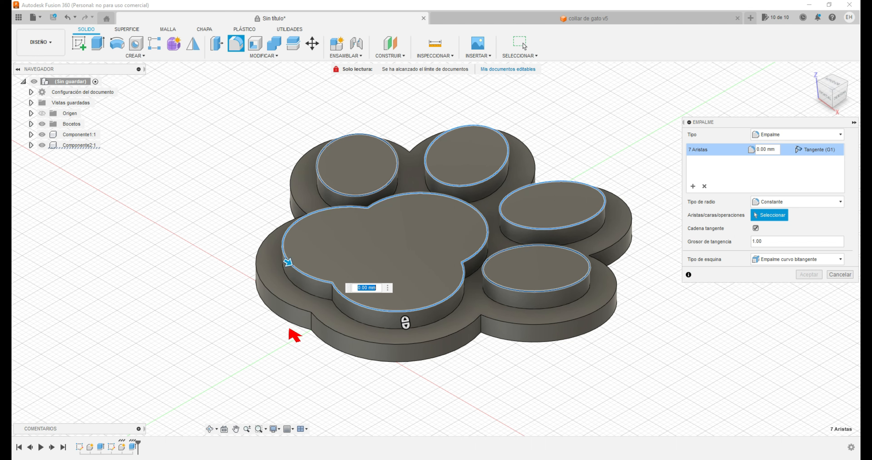
pyautogui.write('4')
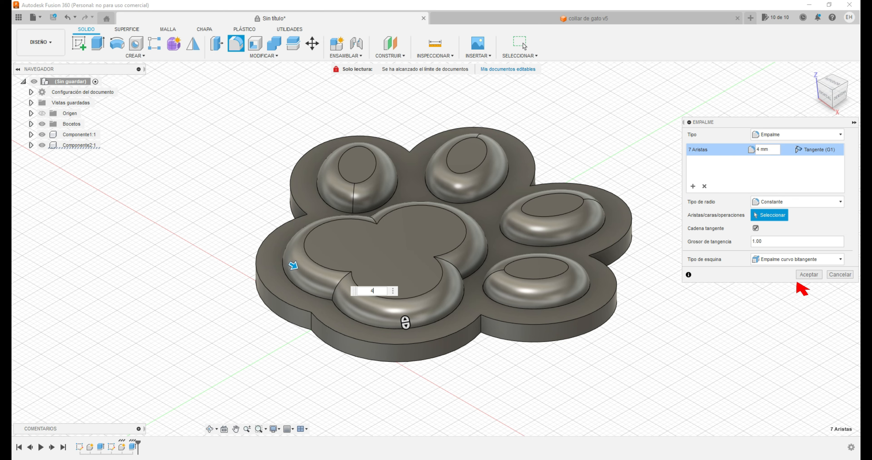
pyautogui.click(809, 274)
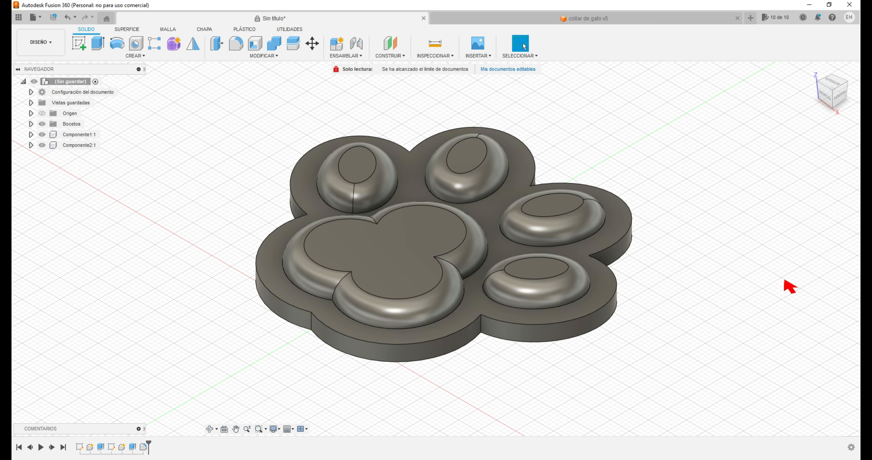
# Step: Start a sketch on the horizontal origin plane and project the frame's outer edges around the two upper toes with the projection link kept
pyautogui.scroll(-1, 328, 350)
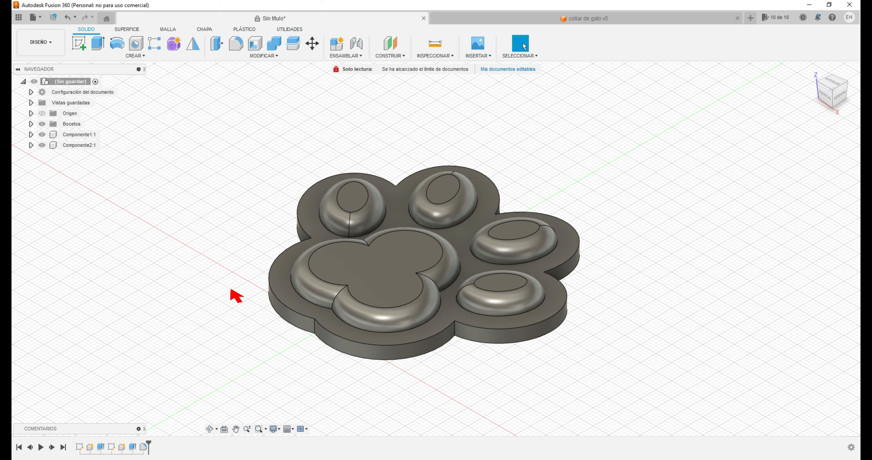
pyautogui.scroll(-2, 237, 271)
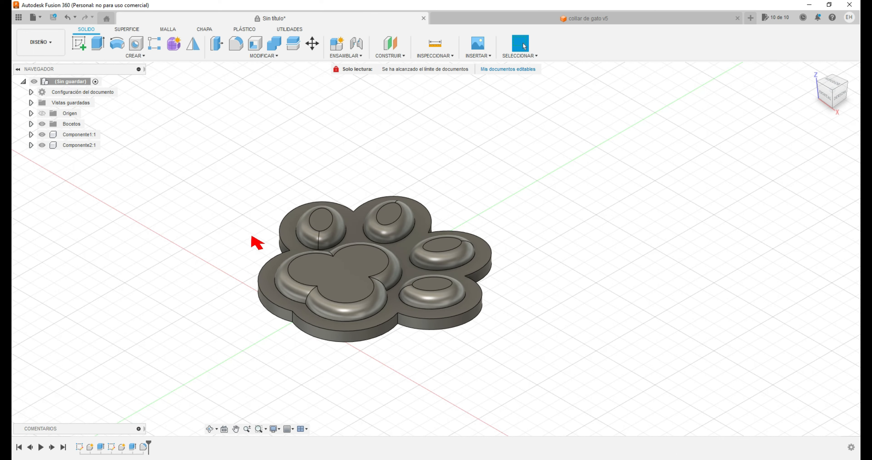
pyautogui.click(74, 43)
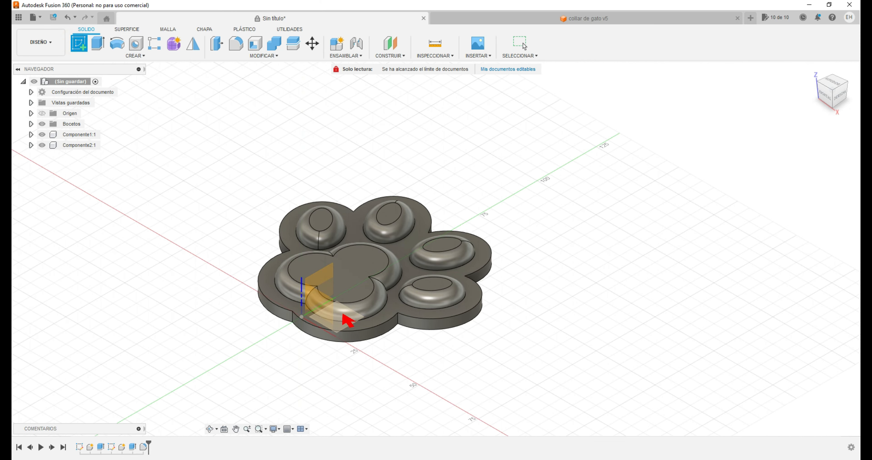
pyautogui.click(344, 317)
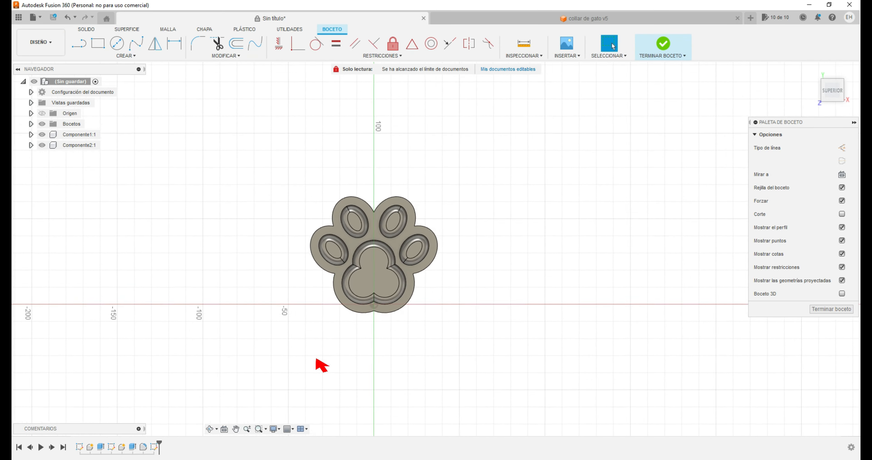
pyautogui.scroll(-1, 316, 360)
pyautogui.scroll(5, 370, 198)
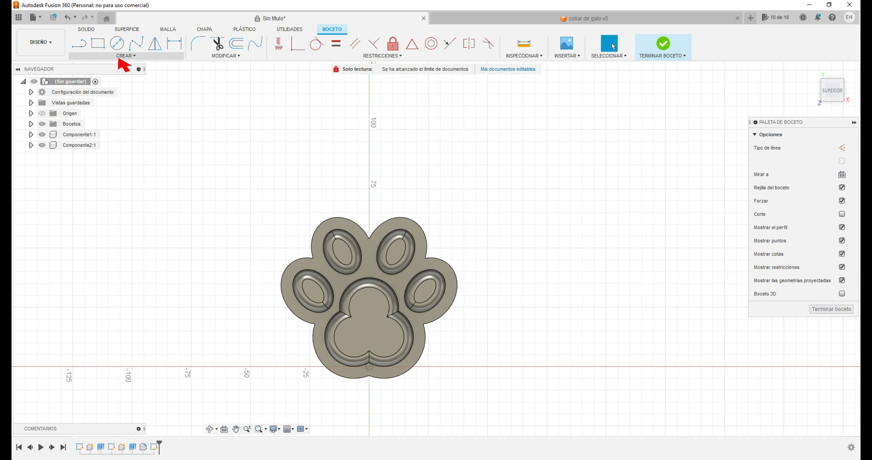
pyautogui.click(125, 55)
pyautogui.moveTo(98, 191)
pyautogui.click(160, 192)
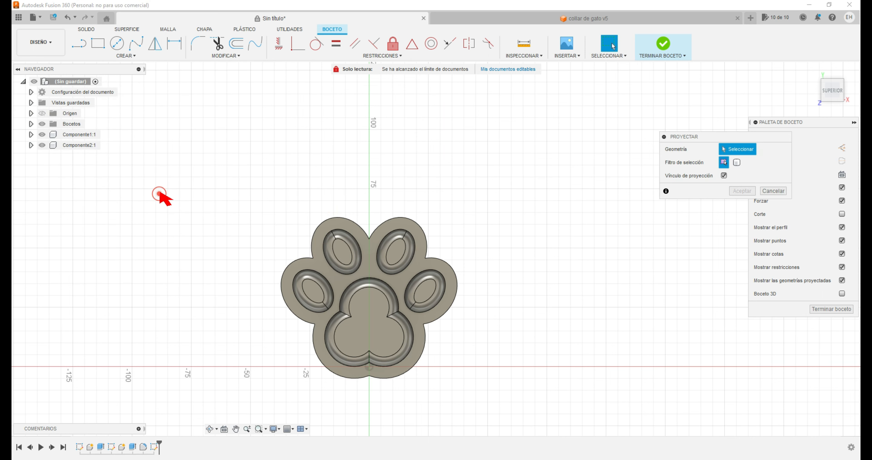
pyautogui.click(329, 222)
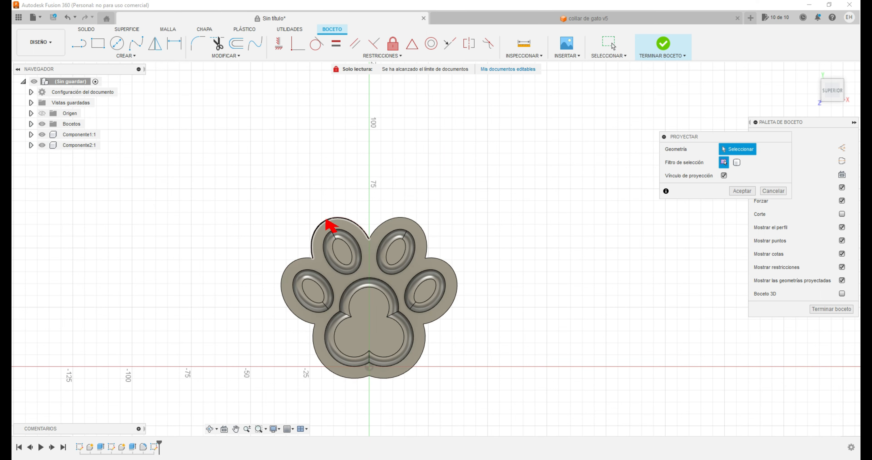
pyautogui.click(327, 221)
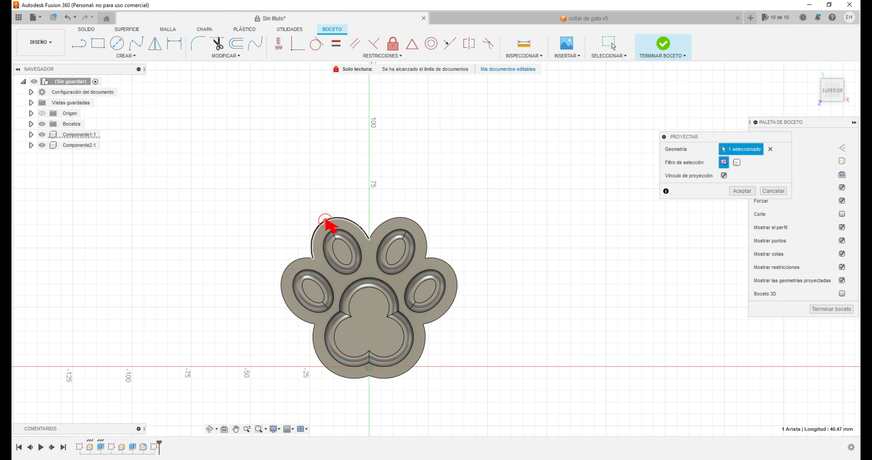
pyautogui.click(392, 219)
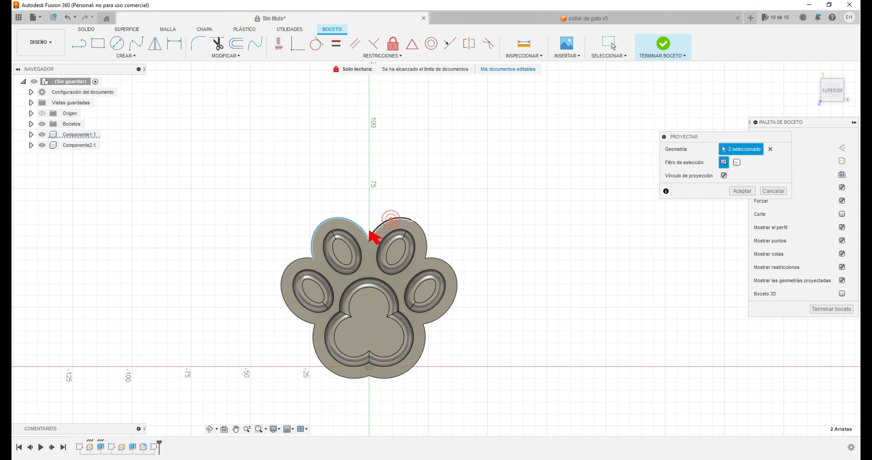
pyautogui.click(422, 231)
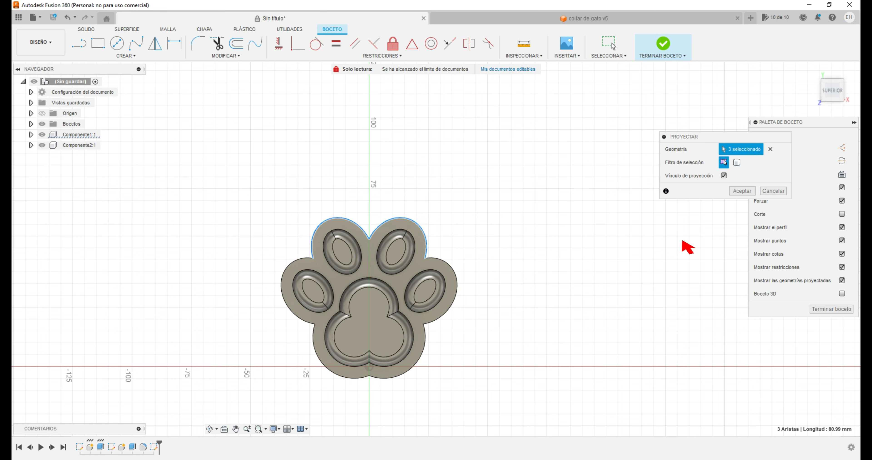
pyautogui.click(740, 192)
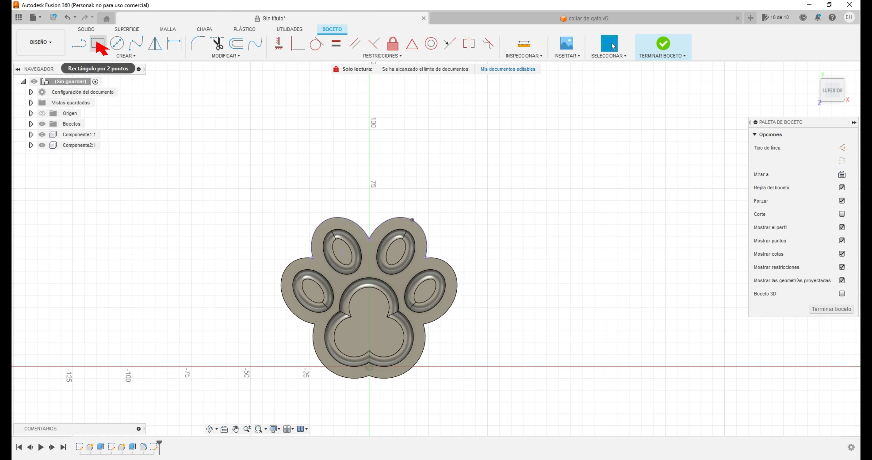
# Step: Draw a 15 mm diameter circle centred on the projected outline of the upper-left toe
pyautogui.click(117, 44)
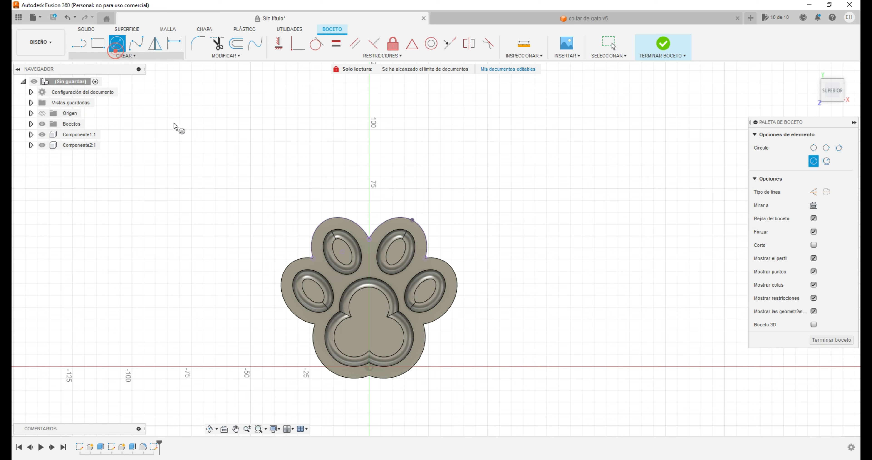
pyautogui.click(326, 220)
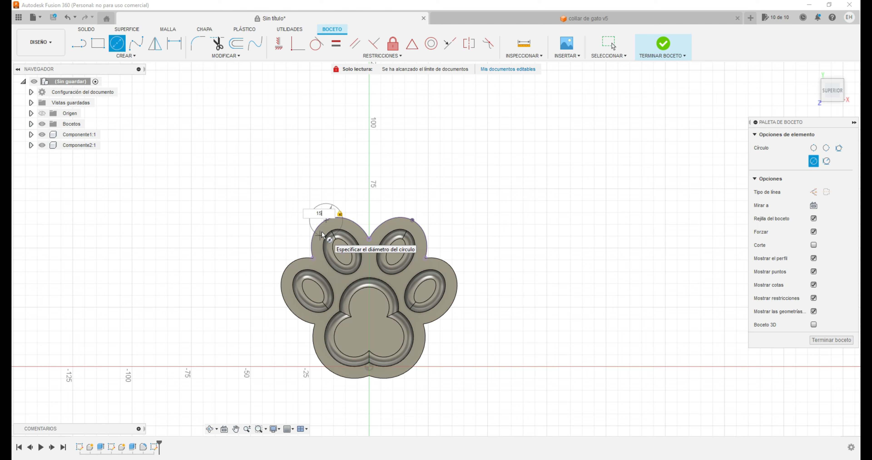
pyautogui.click(321, 231)
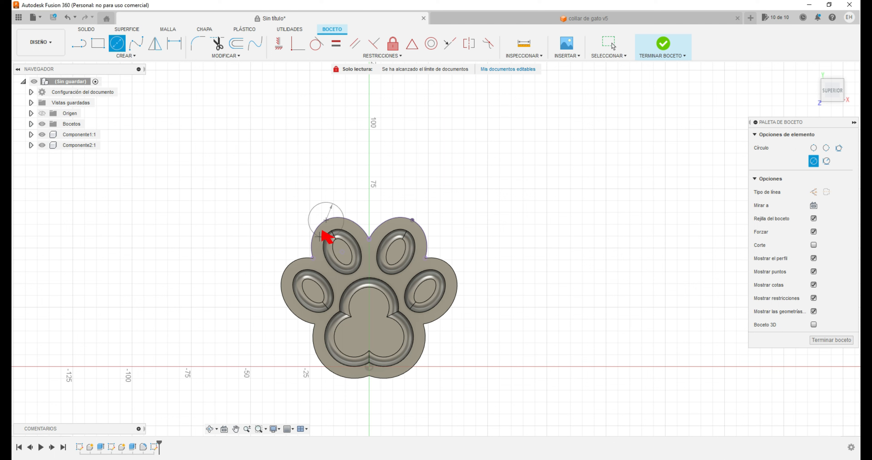
pyautogui.press('Escape')
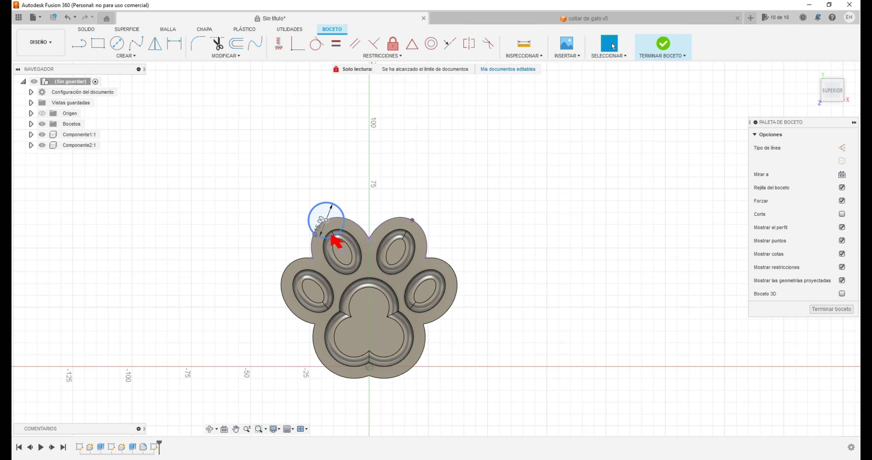
# Step: Draw a 15 mm diameter circle centred on the projected outline of the upper-right toe
pyautogui.scroll(2, 334, 199)
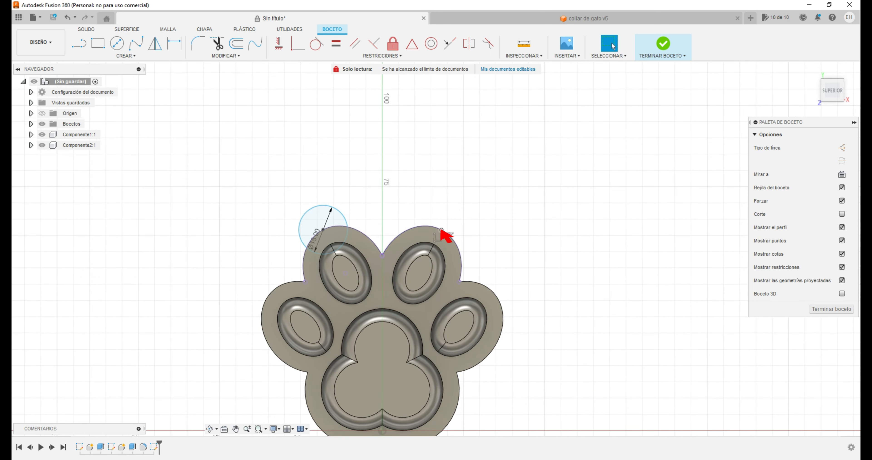
pyautogui.click(117, 43)
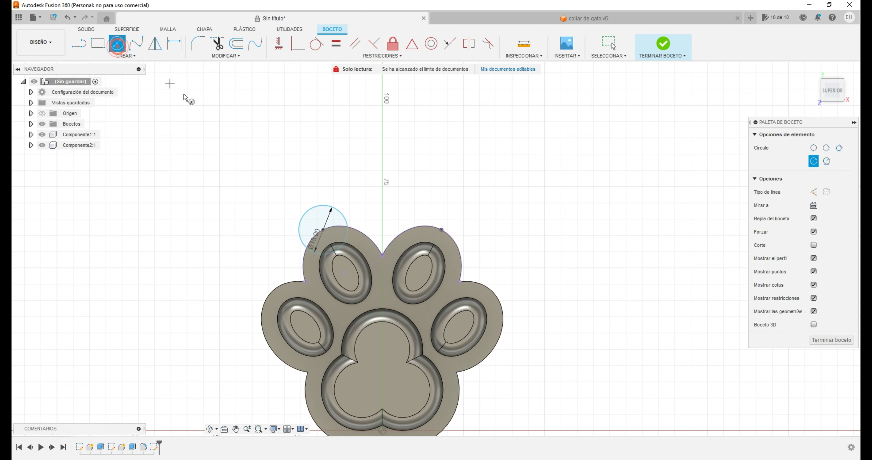
pyautogui.click(436, 228)
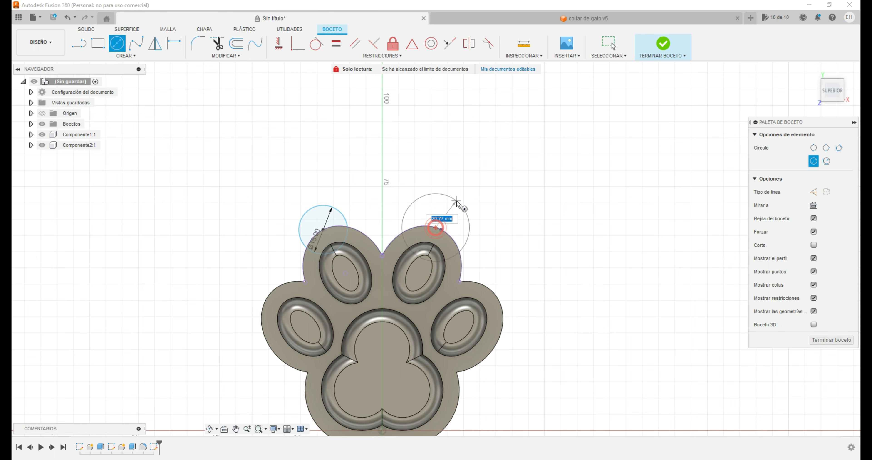
pyautogui.write('15')
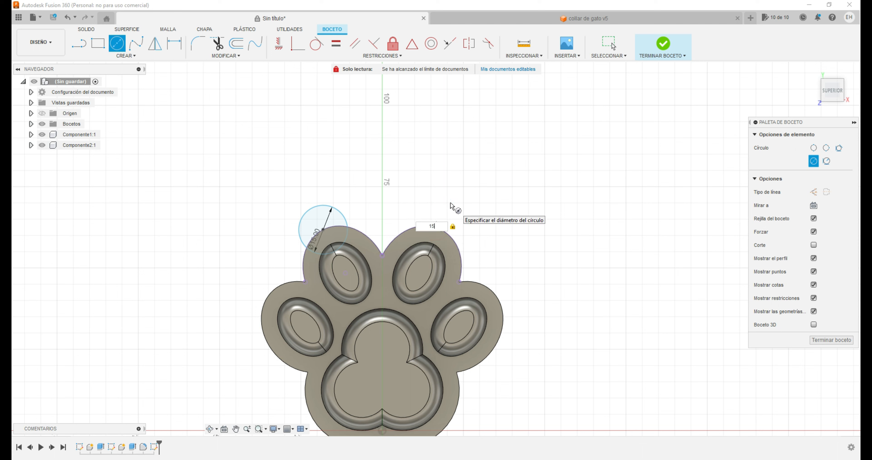
pyautogui.press('Return')
pyautogui.press('Escape')
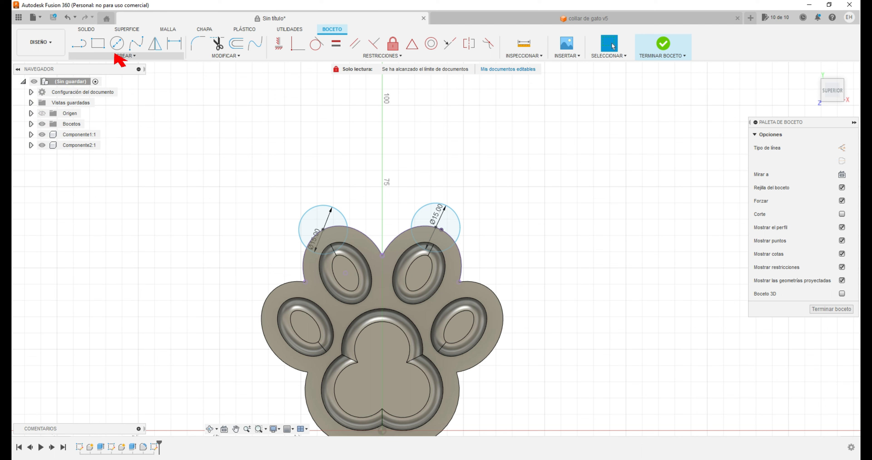
# Step: Trim away the lower arcs of both 15 mm circles that lie inside the paw outline
pyautogui.click(217, 51)
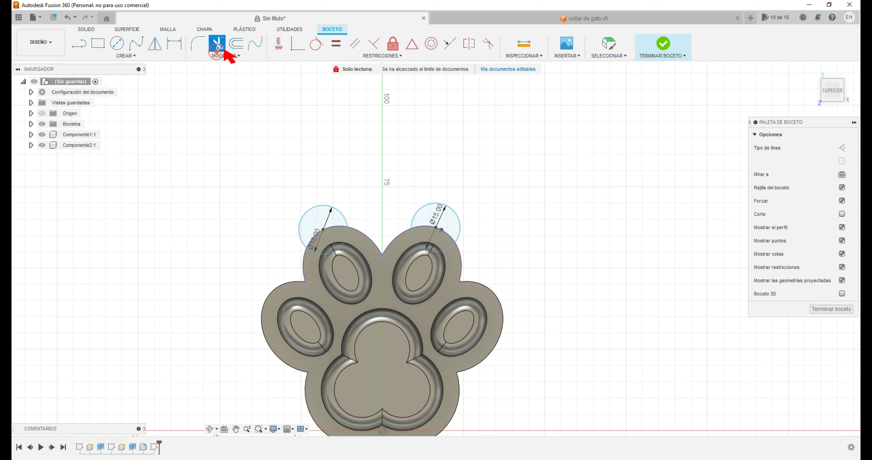
pyautogui.click(322, 253)
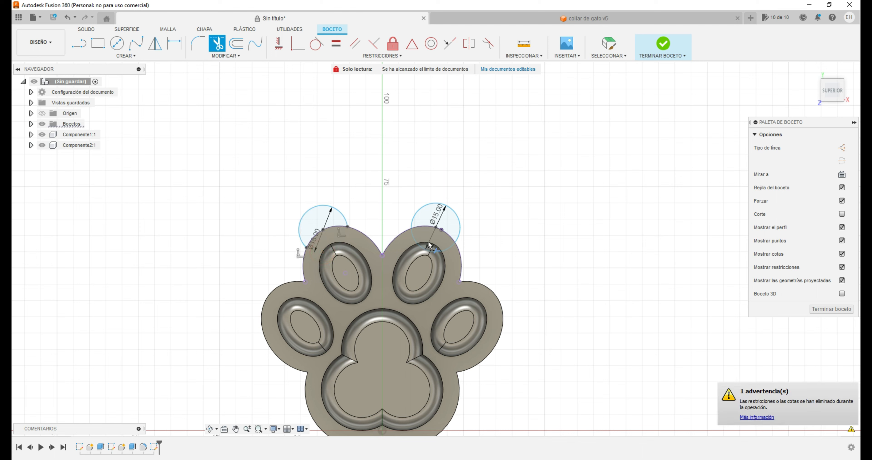
pyautogui.click(418, 243)
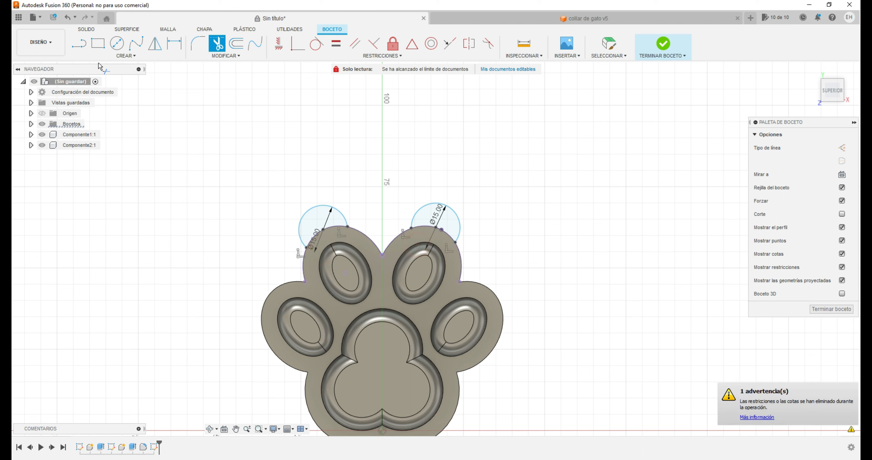
# Step: Draw a vertical line about 100 mm long from the origin up through the notch between the two upper toes
pyautogui.click(171, 43)
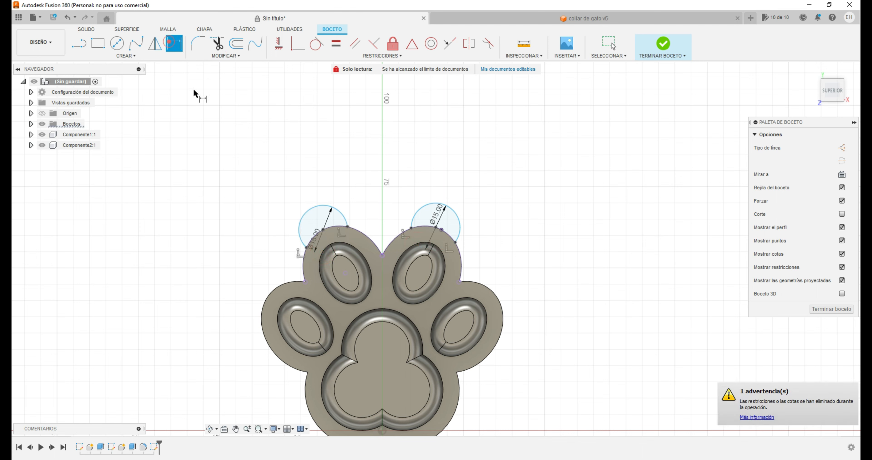
pyautogui.click(348, 227)
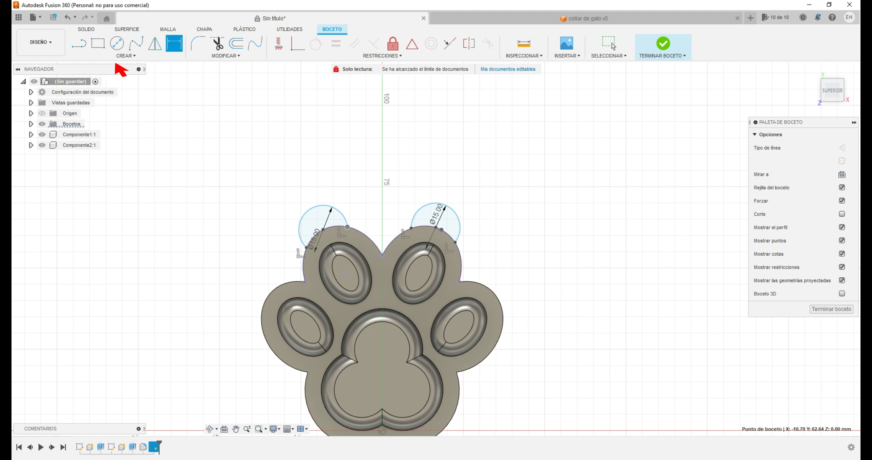
pyautogui.click(78, 45)
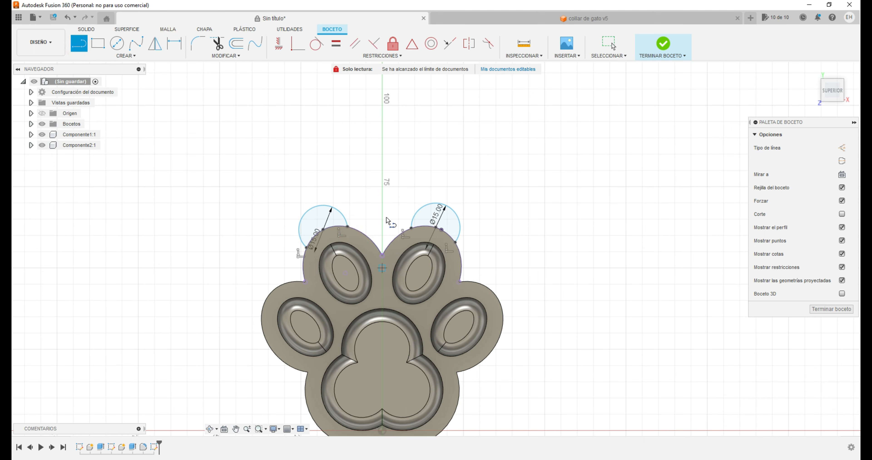
pyautogui.scroll(-3, 387, 221)
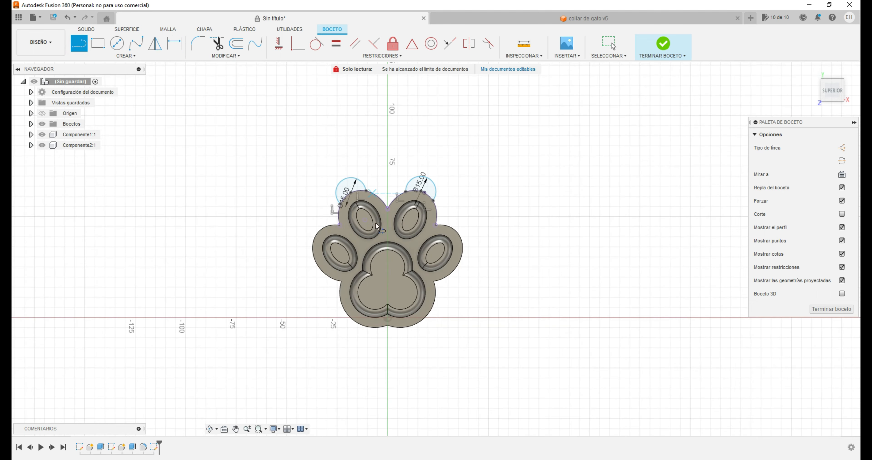
pyautogui.click(387, 318)
pyautogui.click(388, 115)
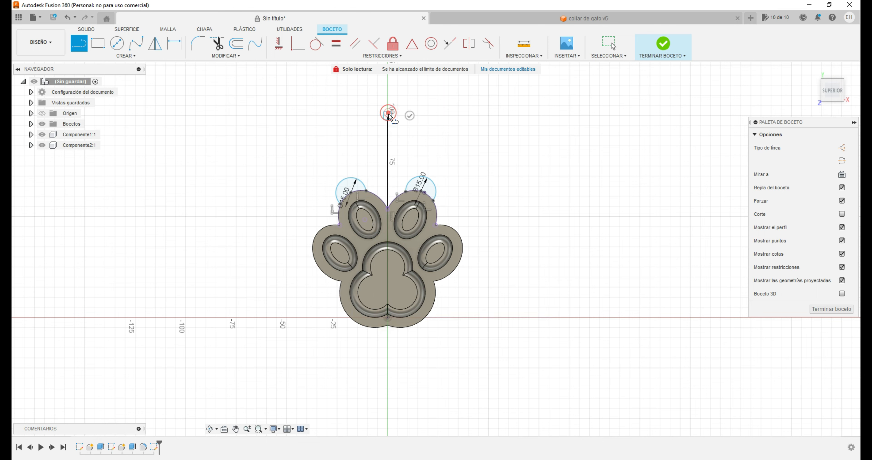
pyautogui.click(410, 114)
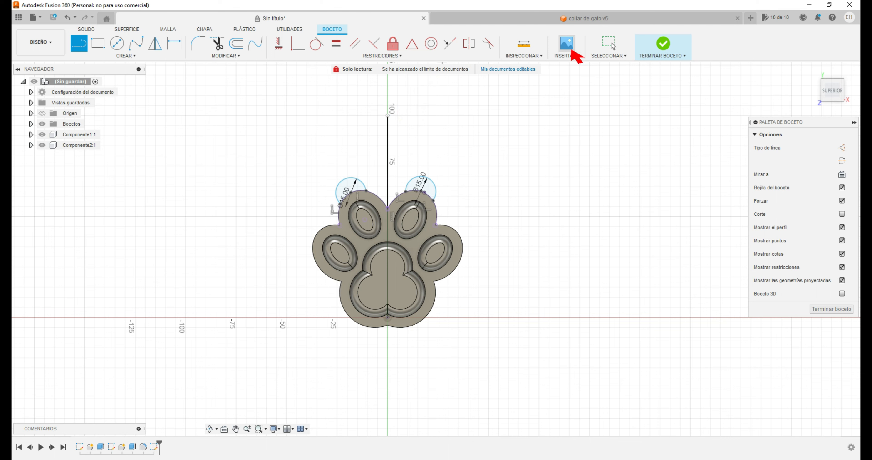
# Step: Convert the vertical centre line to construction geometry
pyautogui.click(609, 43)
pyautogui.rightClick(389, 166)
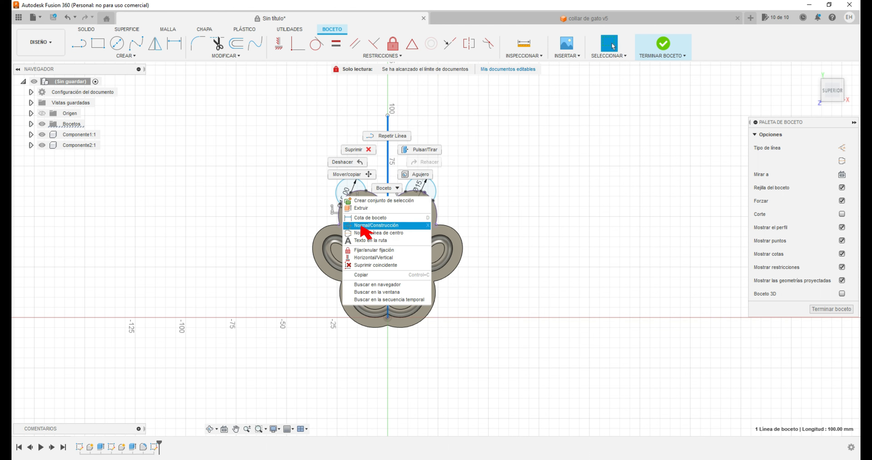
pyautogui.click(364, 232)
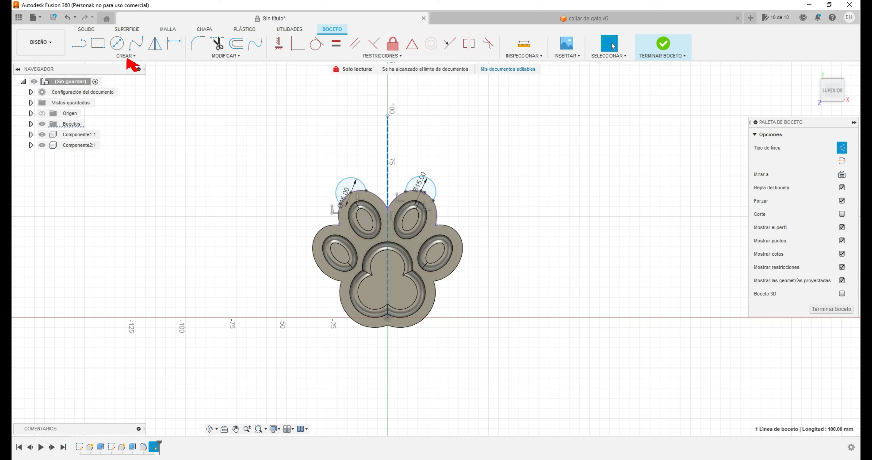
# Step: Dimension the inner endpoint of the upper-left toe's arc at 10 mm from the construction line
pyautogui.click(184, 42)
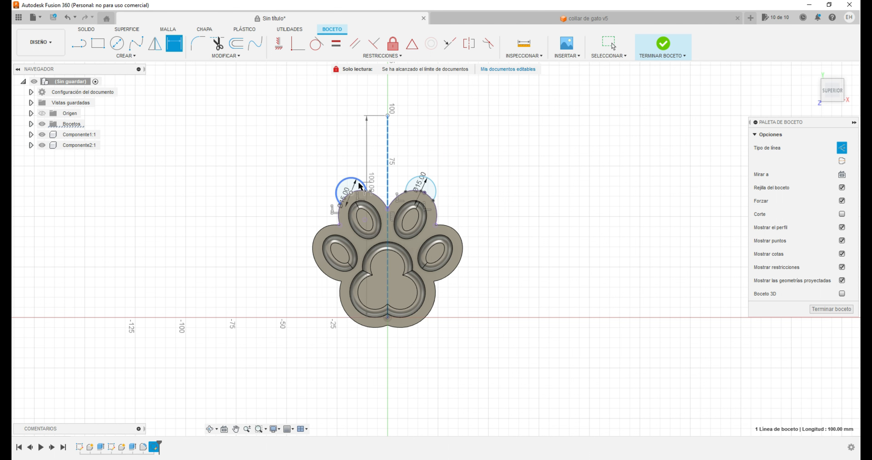
pyautogui.click(366, 192)
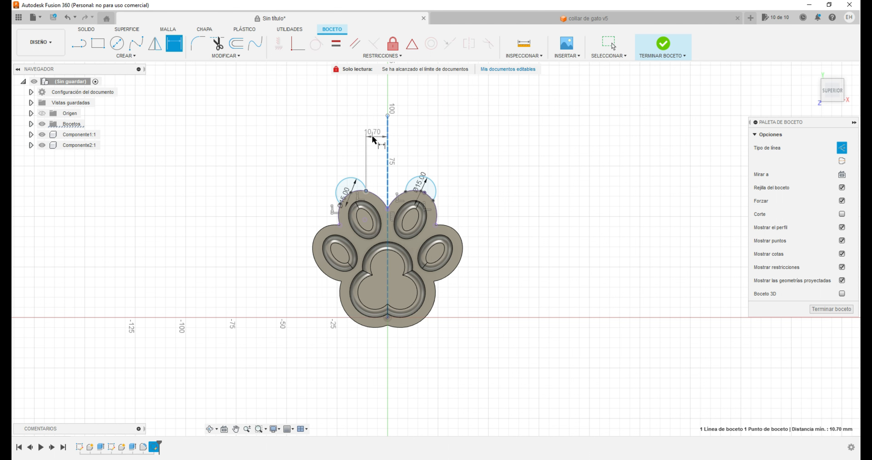
pyautogui.click(373, 138)
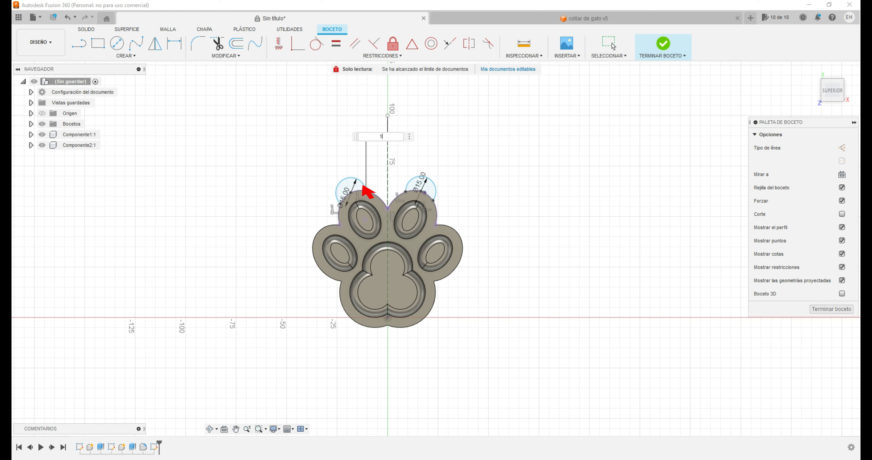
pyautogui.press('Return')
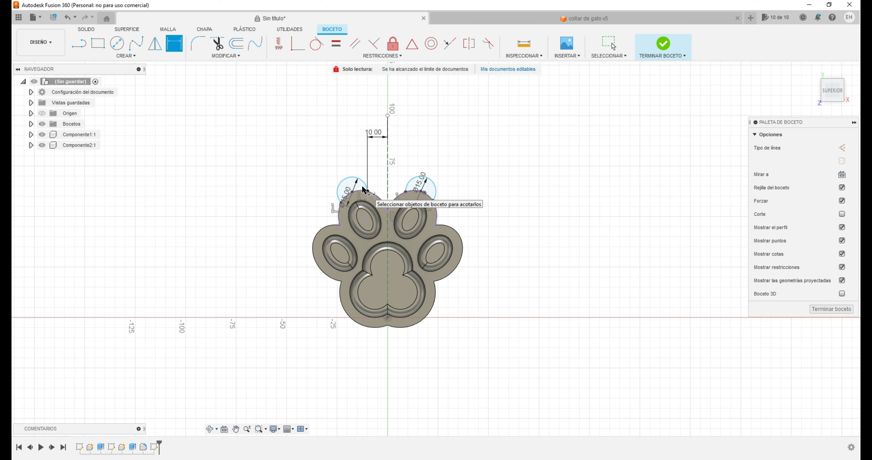
pyautogui.scroll(3, 421, 172)
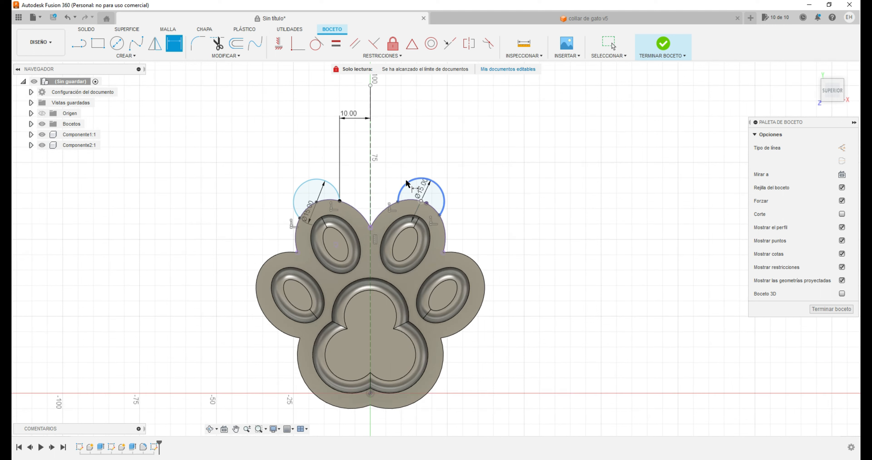
pyautogui.click(408, 183)
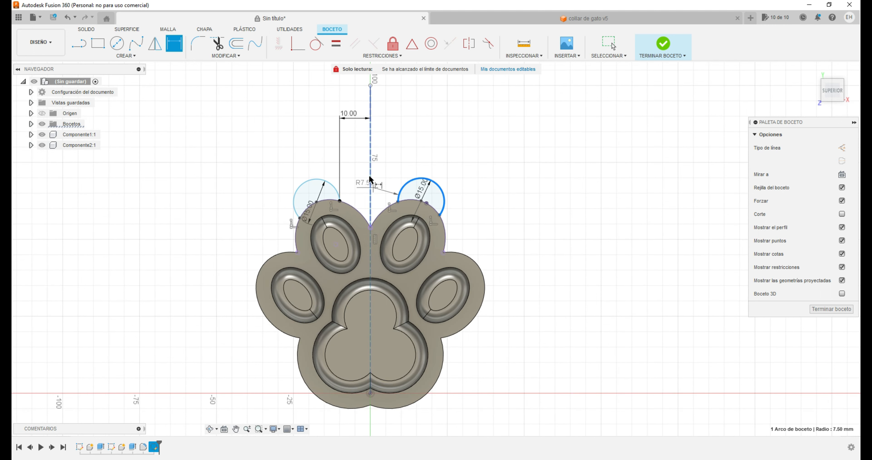
pyautogui.click(369, 163)
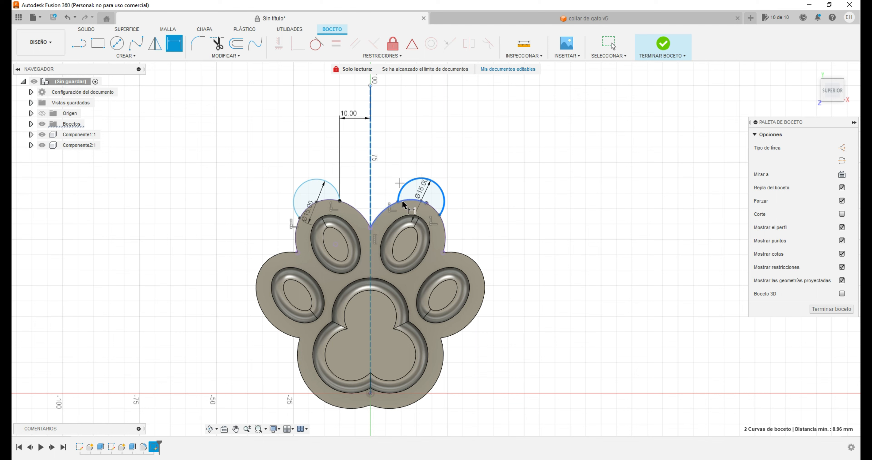
pyautogui.click(420, 201)
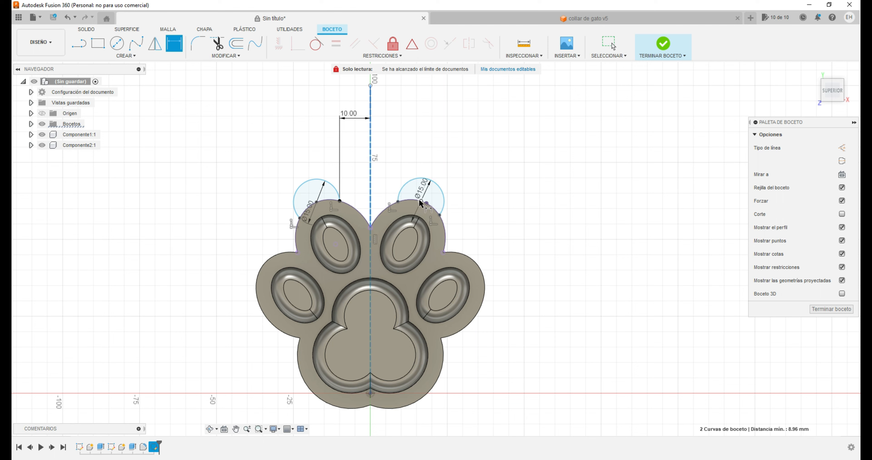
pyautogui.click(399, 203)
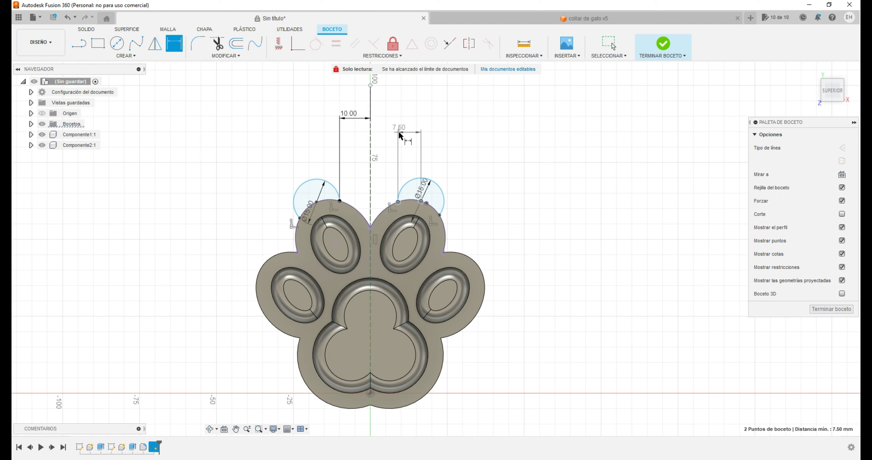
pyautogui.press('Escape')
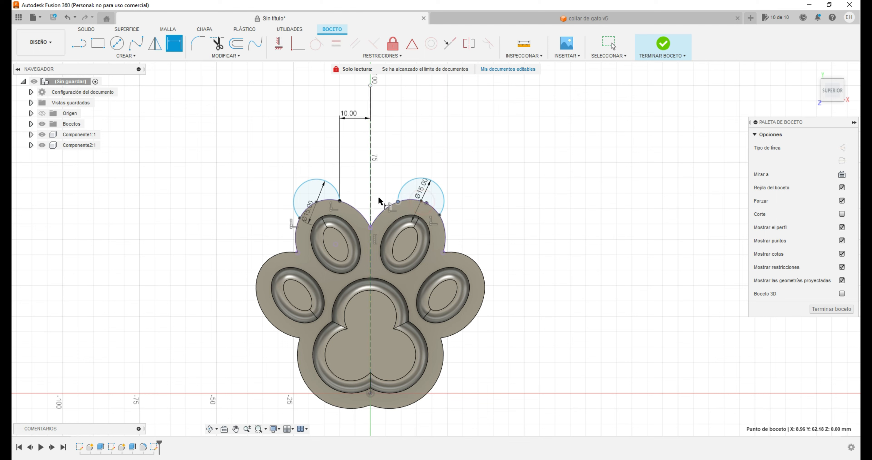
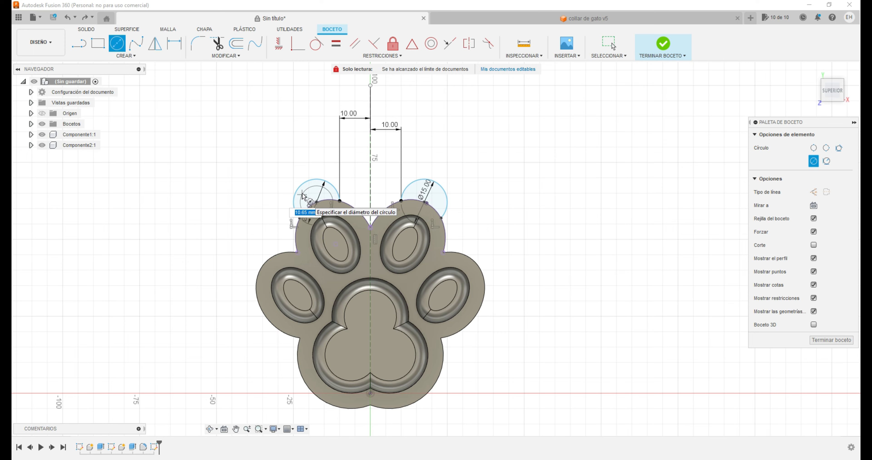
# Step: Draw a 10 mm diameter circle concentric with the 15 mm arc on the upper-left toe
pyautogui.scroll(1, 301, 195)
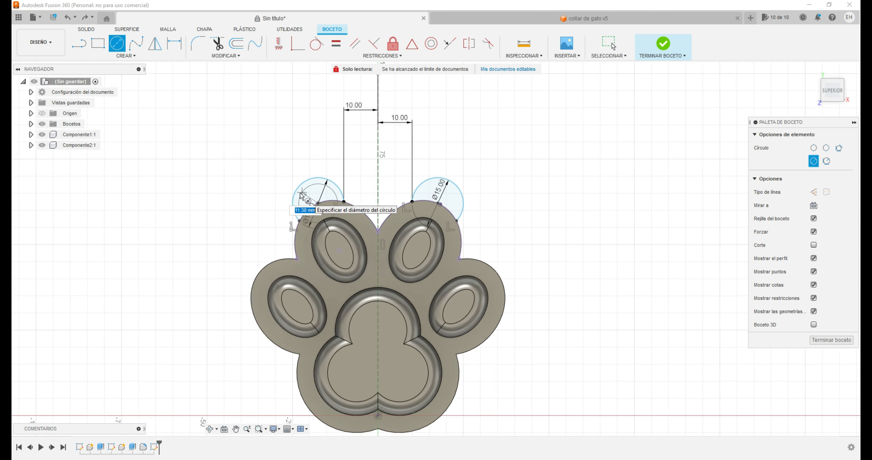
pyautogui.scroll(1, 302, 195)
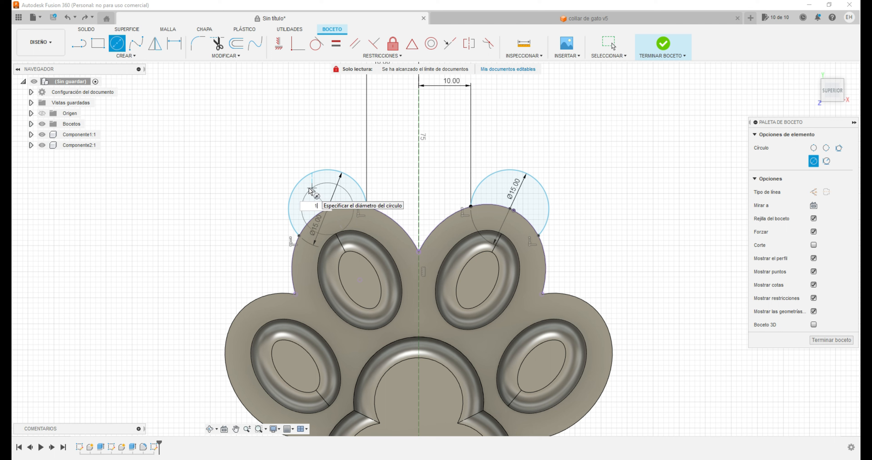
pyautogui.press('Return')
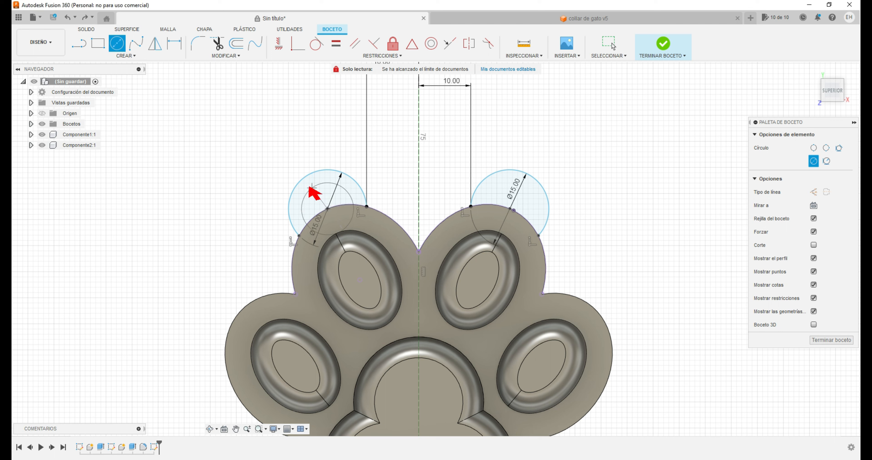
pyautogui.press('Escape')
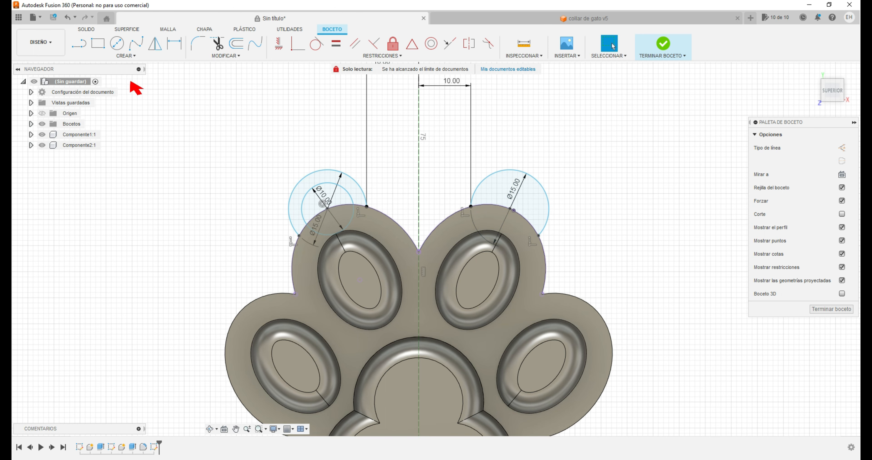
# Step: Draw a 10 mm diameter circle concentric with the 15 mm arc on the upper-right toe
pyautogui.click(117, 43)
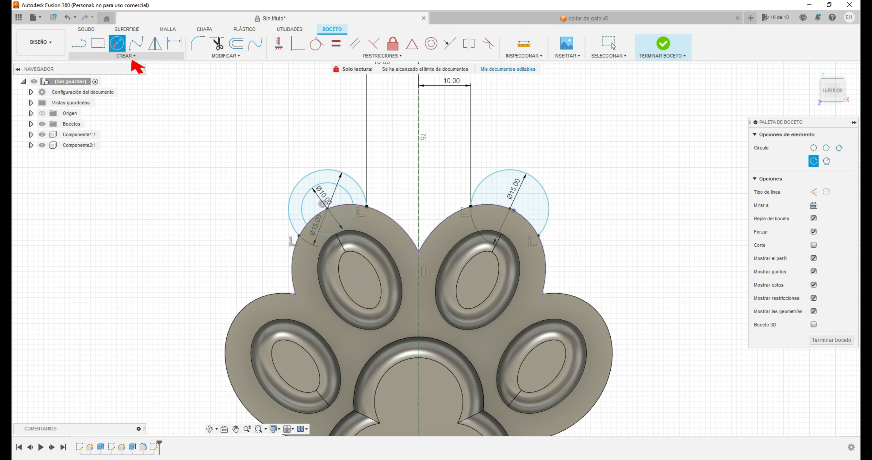
pyautogui.click(510, 208)
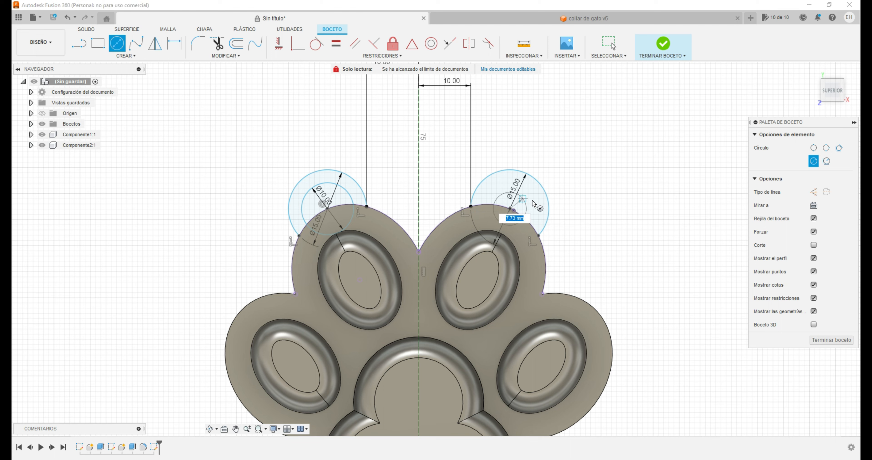
pyautogui.write('10')
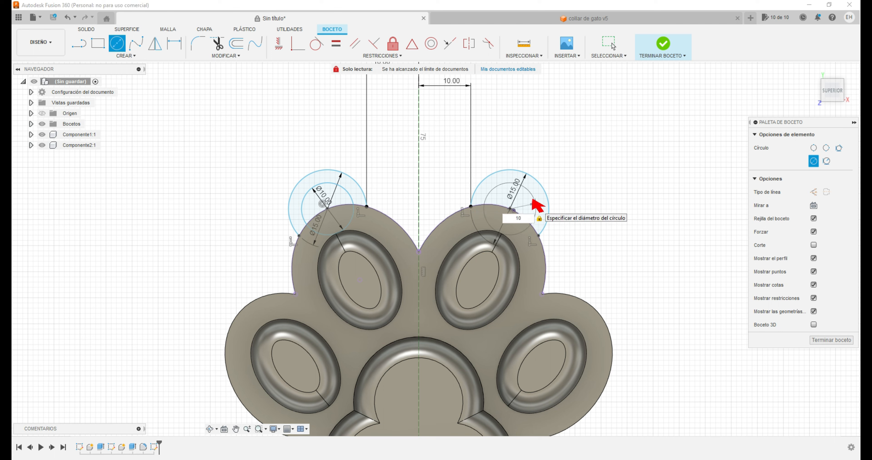
pyautogui.press('Return')
pyautogui.press('Escape')
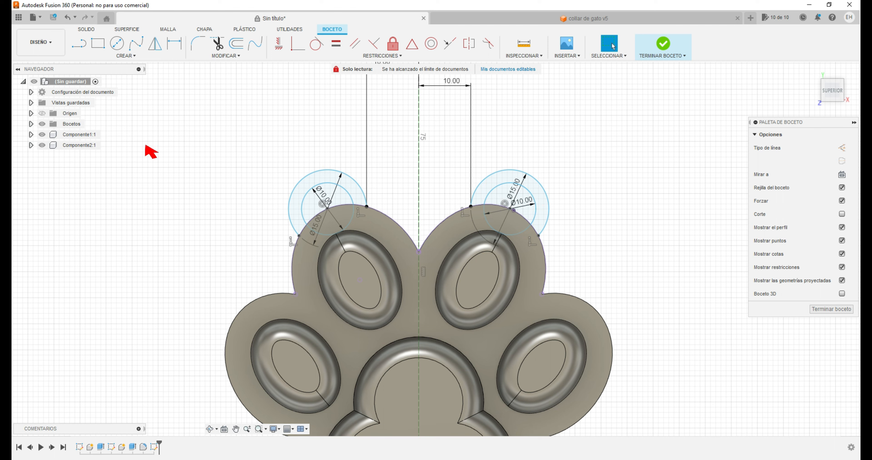
# Step: Check the gap between the inner circle and outer arc on the upper-left toe without placing a dimension
pyautogui.click(174, 44)
pyautogui.click(309, 192)
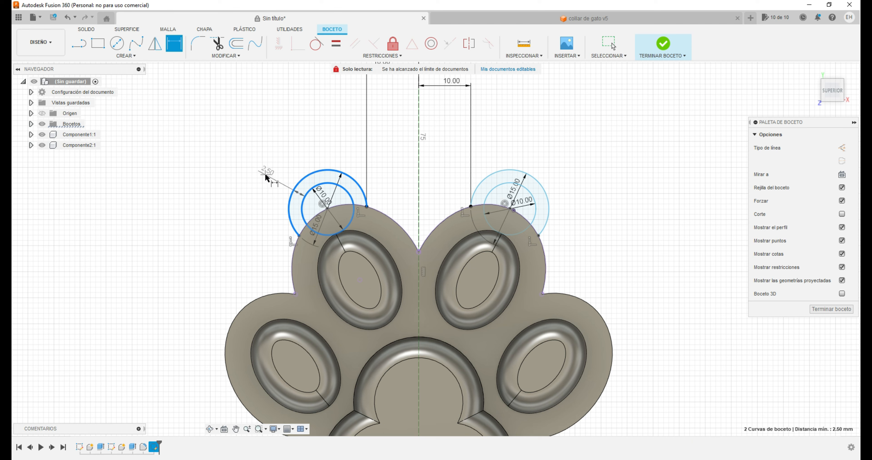
pyautogui.rightClick(267, 177)
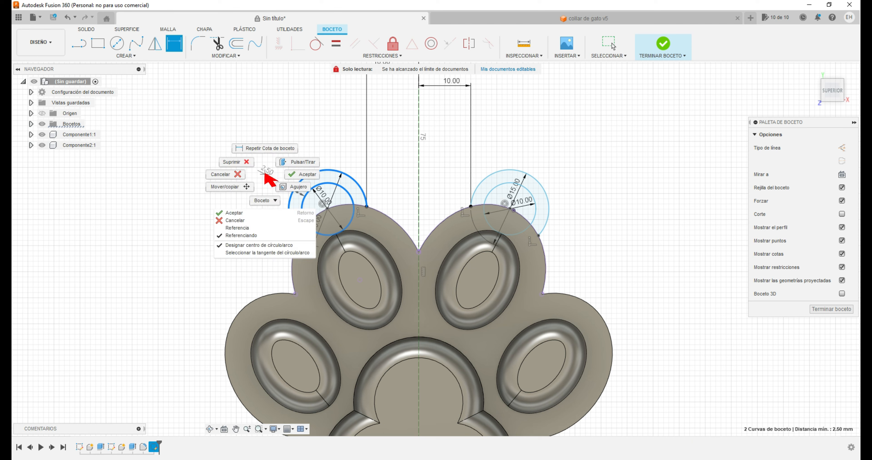
pyautogui.click(240, 220)
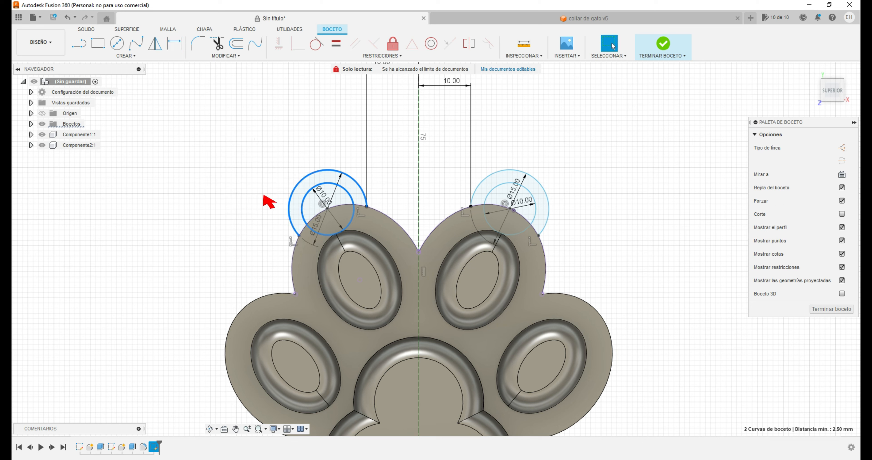
pyautogui.click(213, 184)
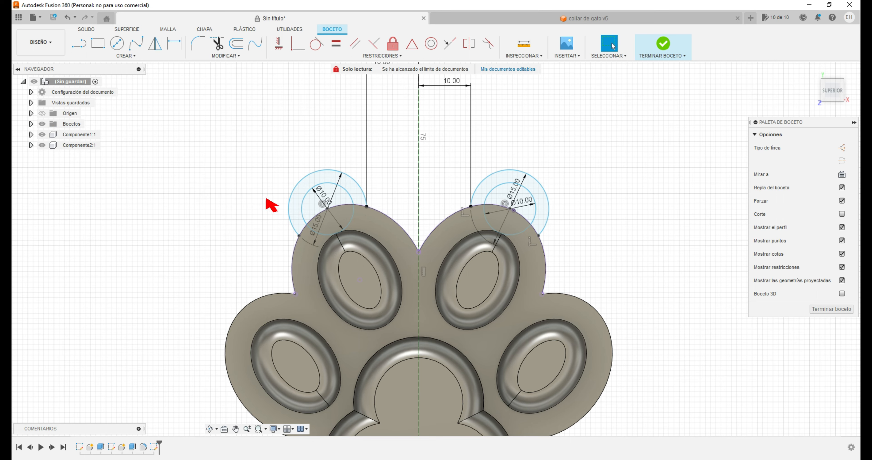
# Step: Finish the ring sketch and return the model to its home view
pyautogui.scroll(-1, 249, 207)
pyautogui.scroll(-2, 389, 324)
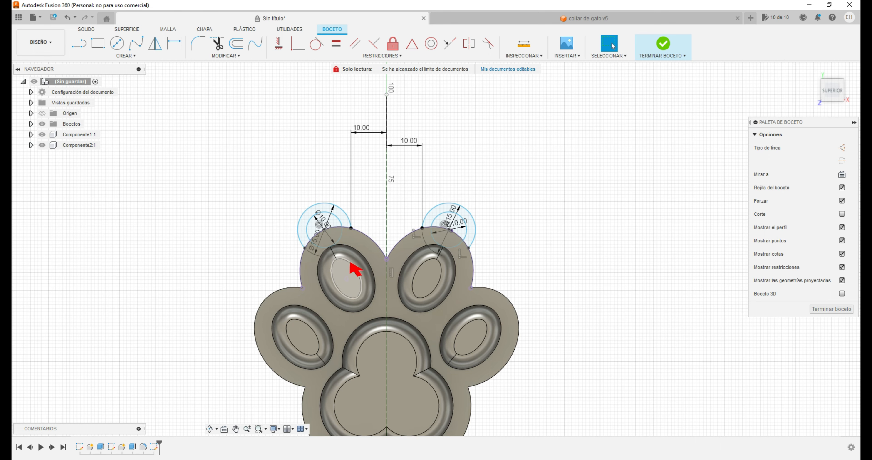
pyautogui.scroll(-1, 354, 269)
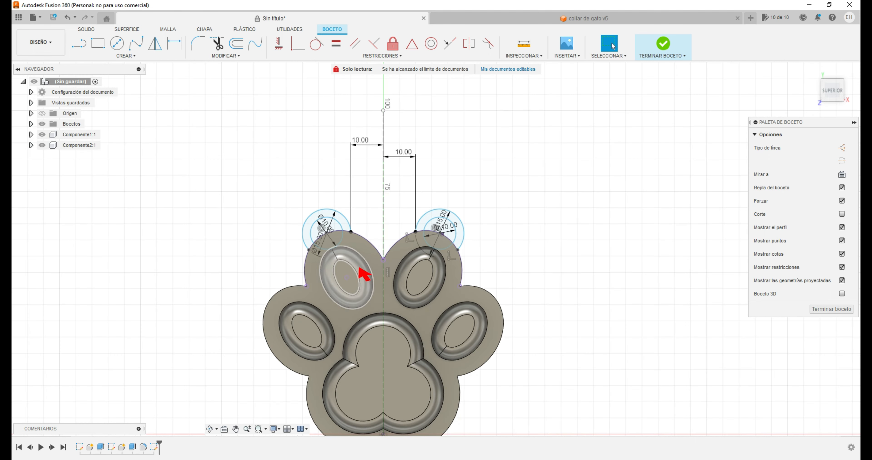
pyautogui.click(664, 48)
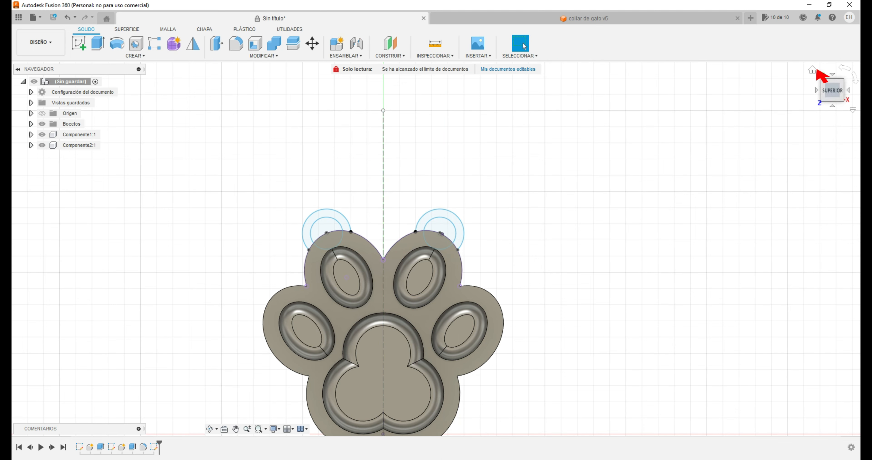
pyautogui.click(815, 70)
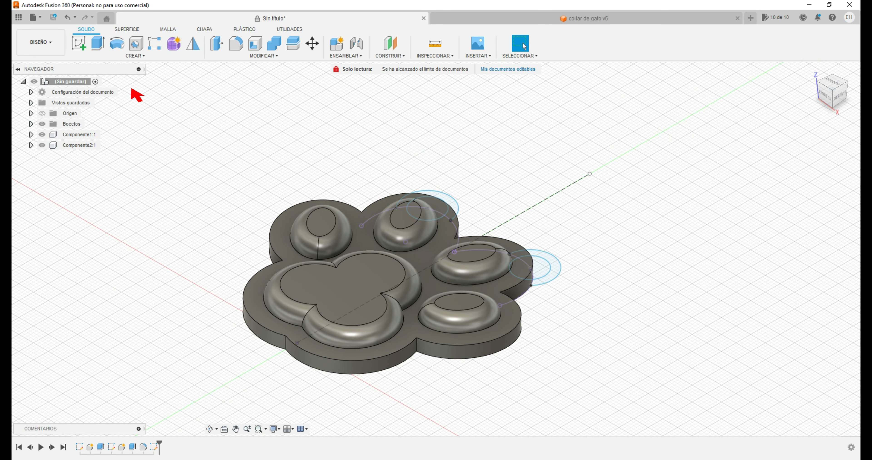
# Step: Extrude the two outer ring profiles at the upper toes 4 mm and join them to the paw frame
pyautogui.click(98, 43)
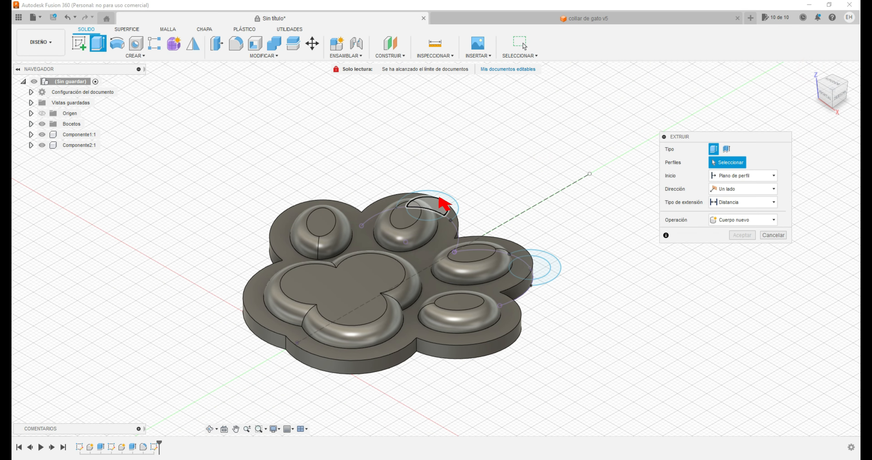
pyautogui.click(425, 198)
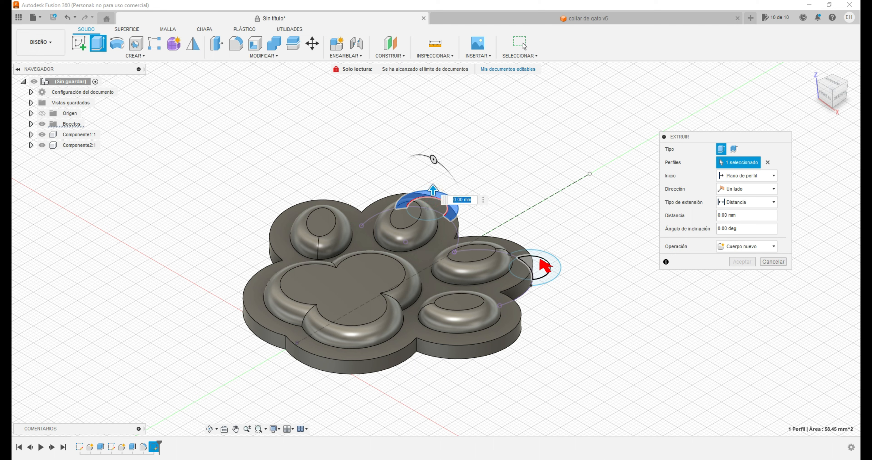
pyautogui.click(543, 266)
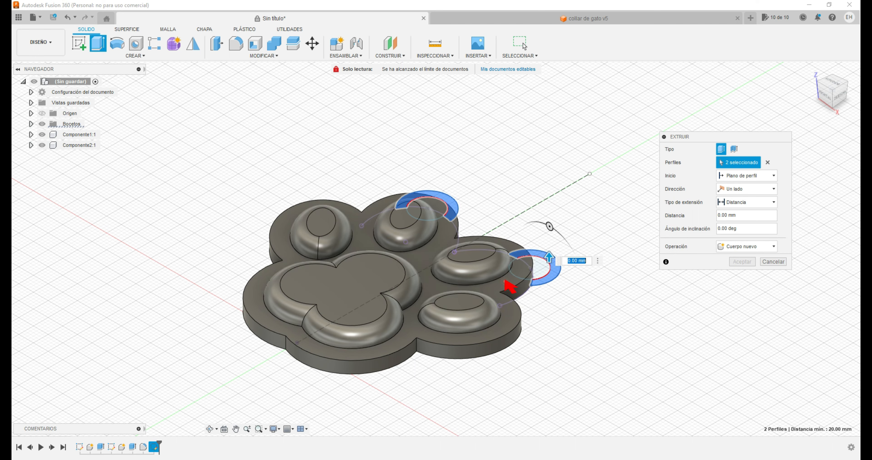
pyautogui.write('4')
pyautogui.press('Return')
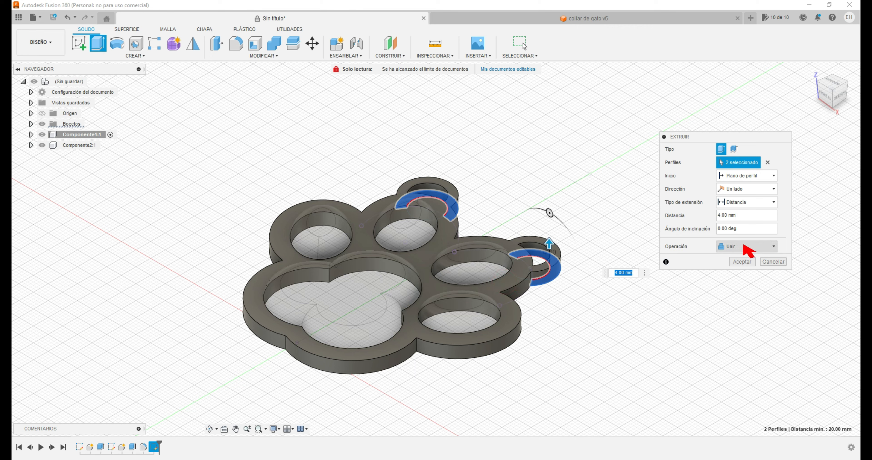
pyautogui.click(742, 262)
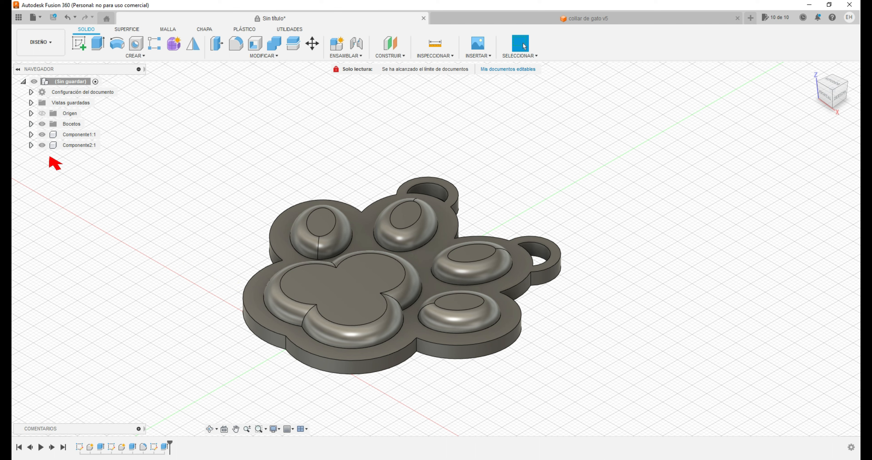
# Step: Apply the Plástico - Brillante (rojo) appearance to the frame component, Componente1
pyautogui.click(71, 135)
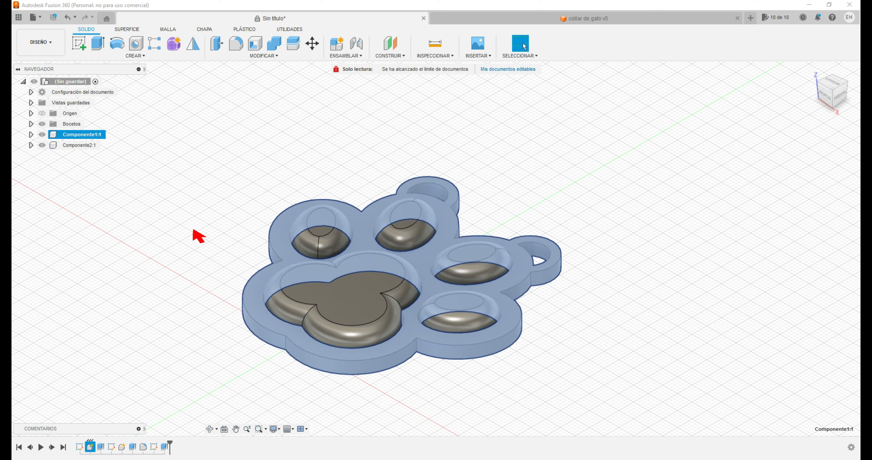
pyautogui.press('a')
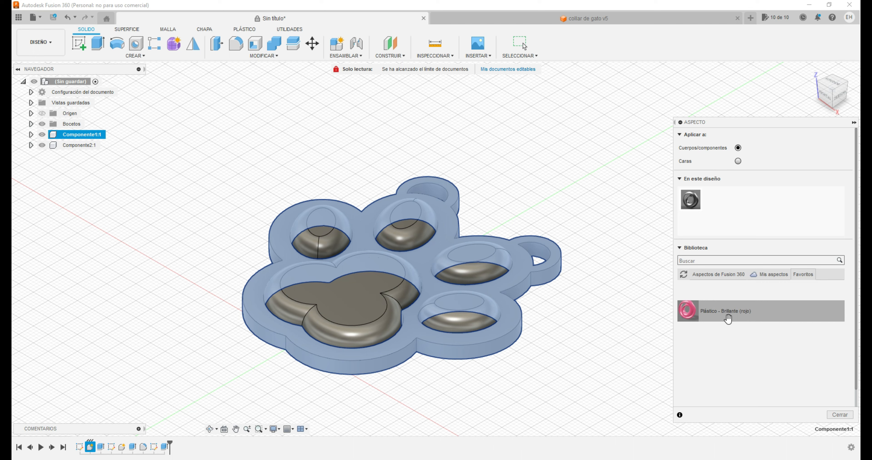
pyautogui.moveTo(728, 319); pyautogui.dragTo(249, 296)
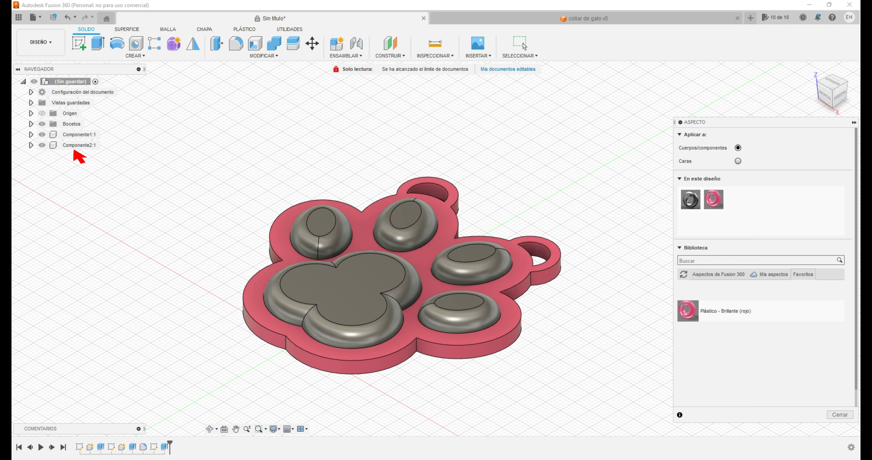
# Step: Apply the Pintura - Esmaltado brillante (blanco) appearance to the toes and pad component, Componente2
pyautogui.click(79, 146)
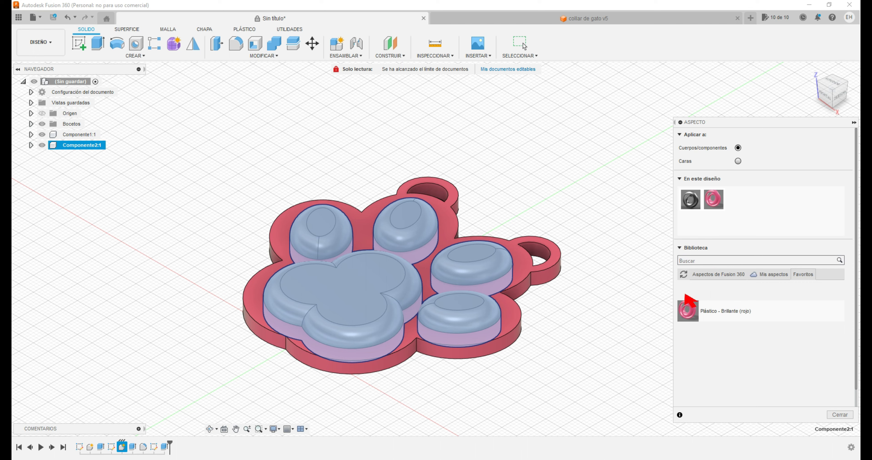
pyautogui.click(696, 277)
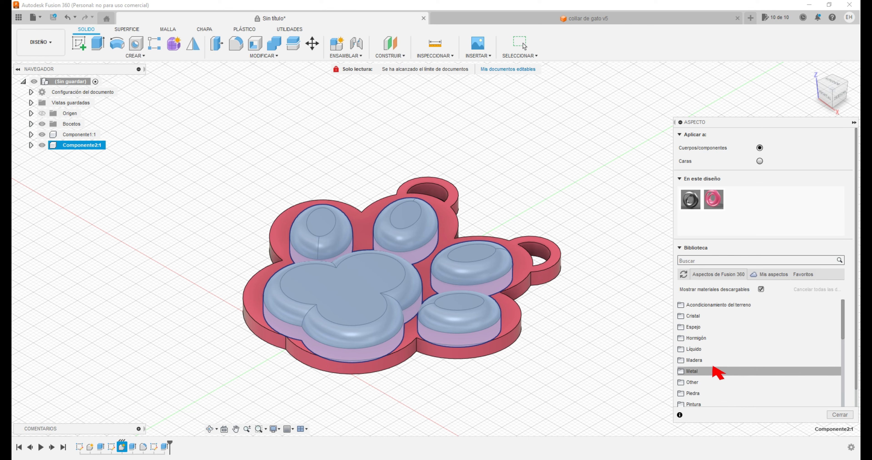
pyautogui.scroll(-1, 711, 371)
pyautogui.click(712, 371)
pyautogui.scroll(-3, 710, 362)
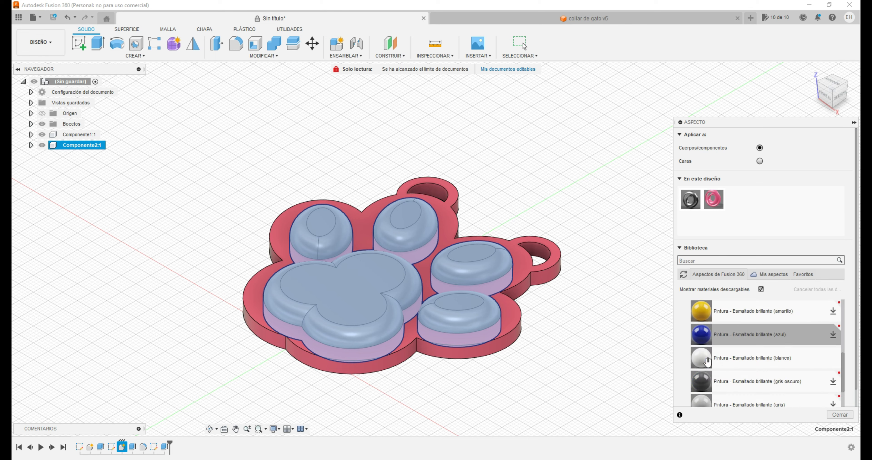
pyautogui.moveTo(701, 358)
pyautogui.mouseDown()
pyautogui.moveTo(361, 288)
pyautogui.moveTo(341, 292)
pyautogui.mouseUp()
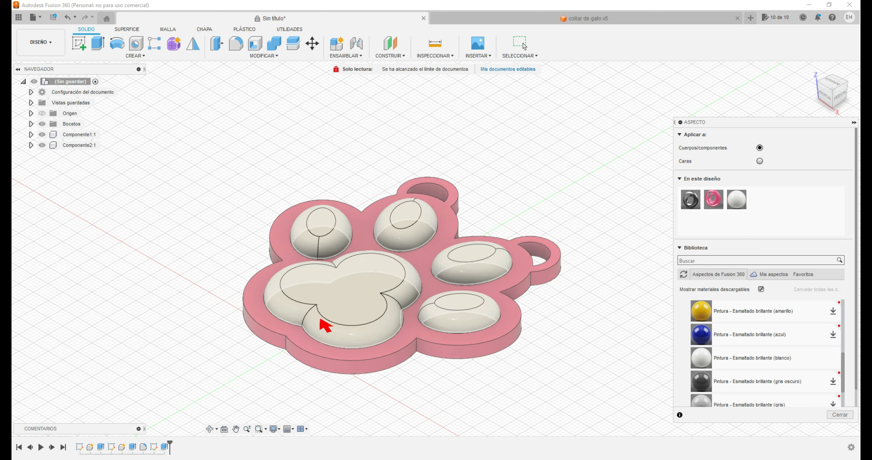
pyautogui.scroll(-3, 400, 311)
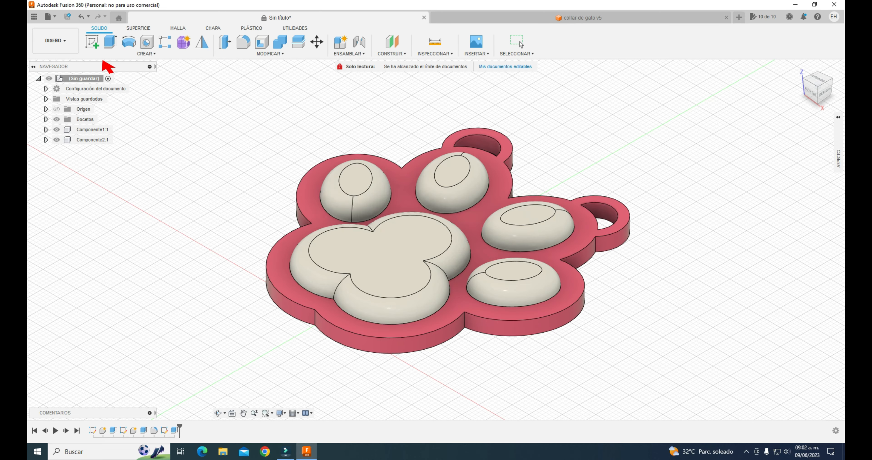
# Step: Start a sketch on the main pad's top face and add the text "COSA" in a frame across its two lower lobes
pyautogui.click(93, 42)
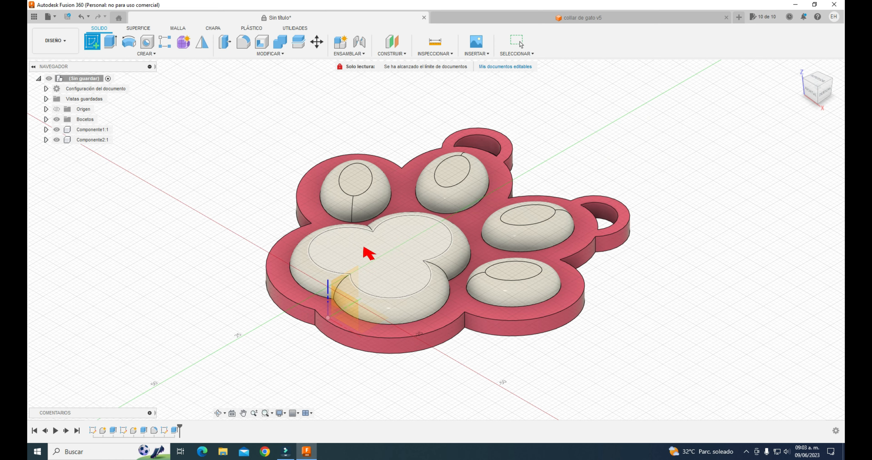
pyautogui.click(379, 259)
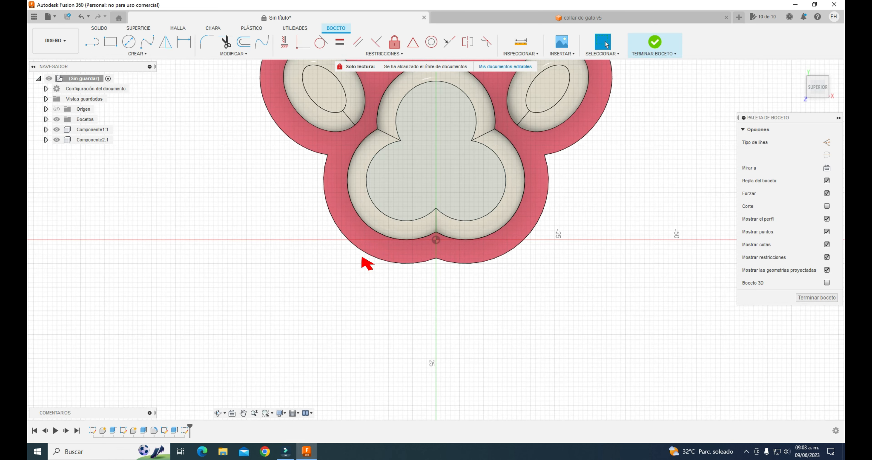
pyautogui.click(132, 55)
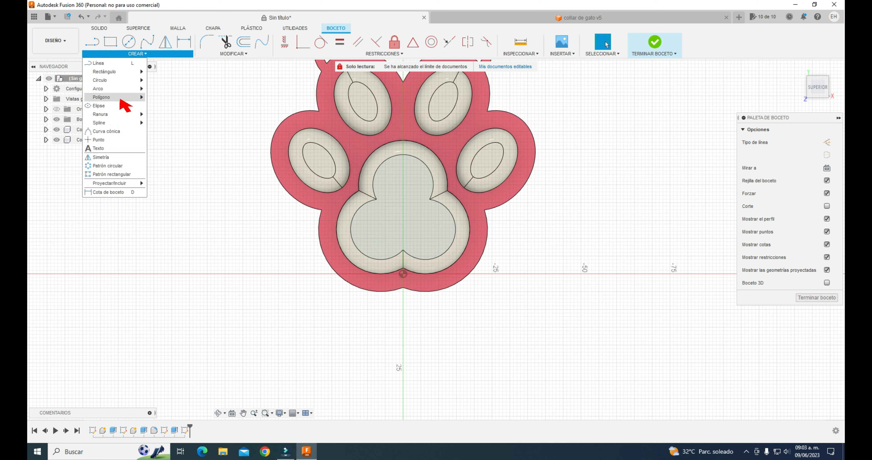
pyautogui.click(118, 149)
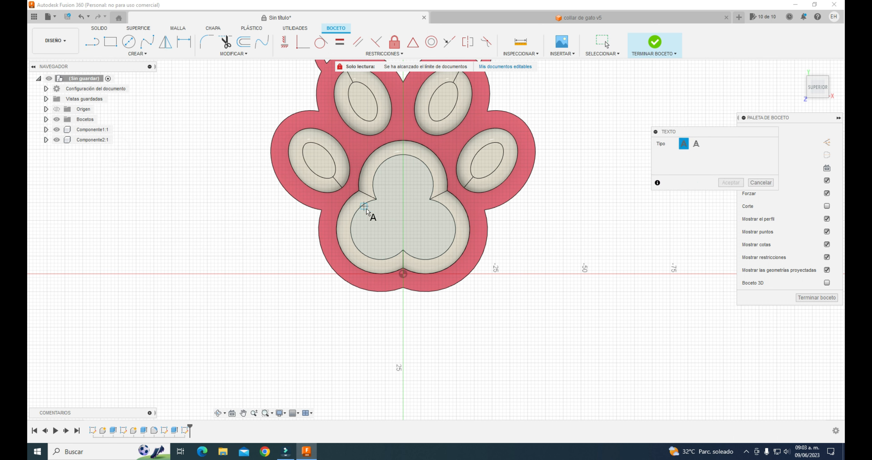
pyautogui.click(354, 200)
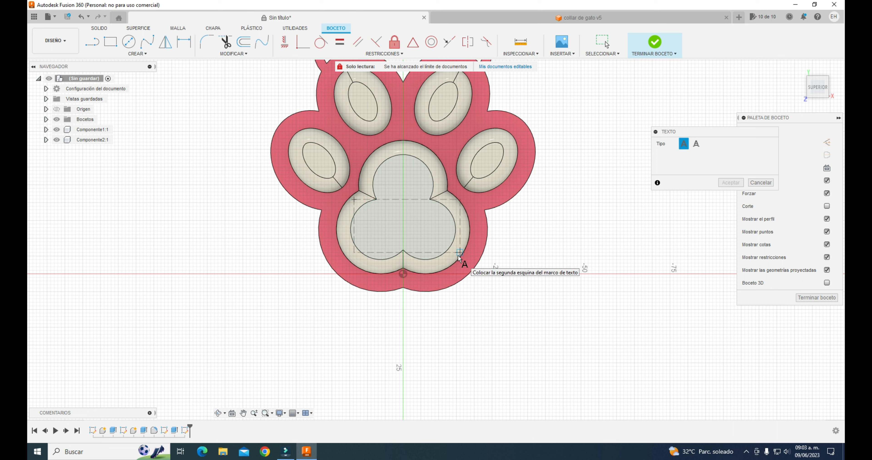
pyautogui.click(454, 256)
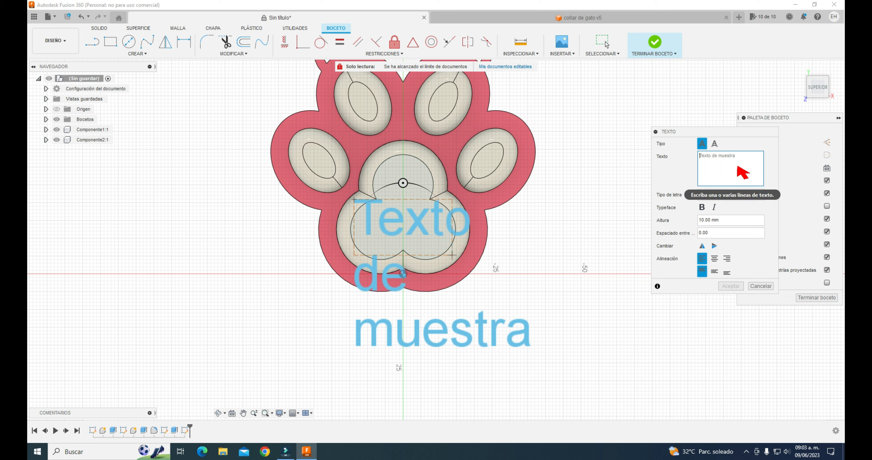
pyautogui.write('C')
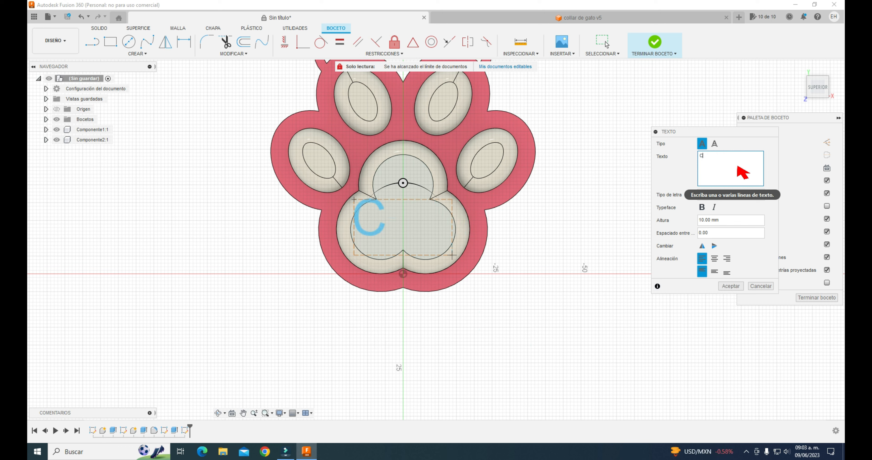
pyautogui.write('OSA')
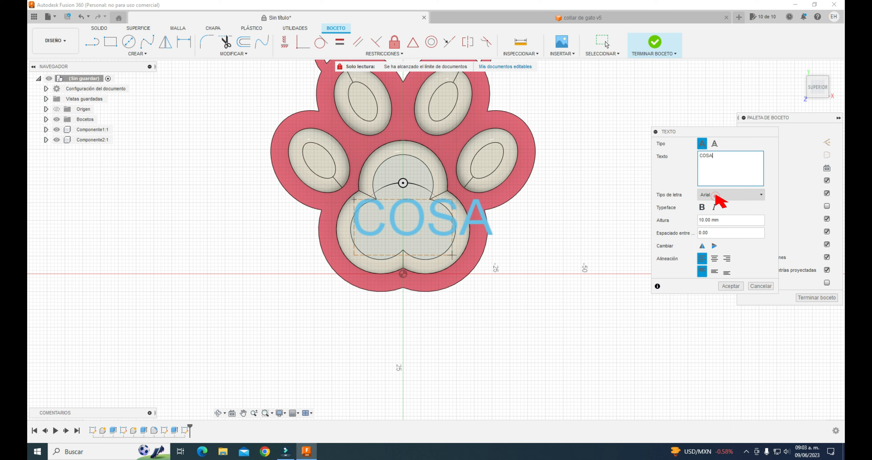
# Step: Set the font of the COSA text to Matura MT Script Capitals
pyautogui.click(717, 195)
pyautogui.scroll(-8, 730, 218)
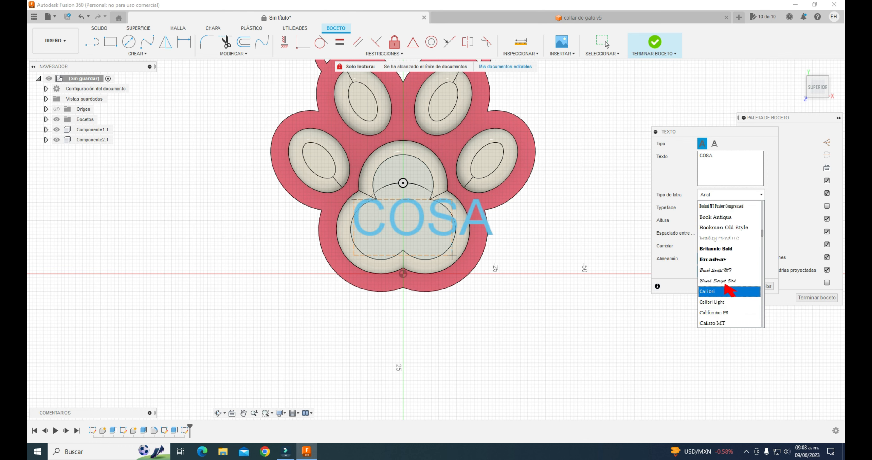
pyautogui.scroll(-15, 728, 291)
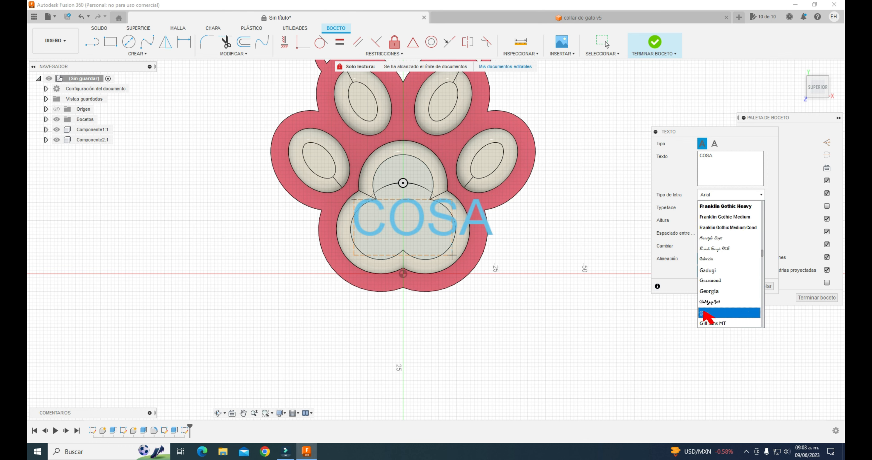
pyautogui.scroll(-20, 705, 313)
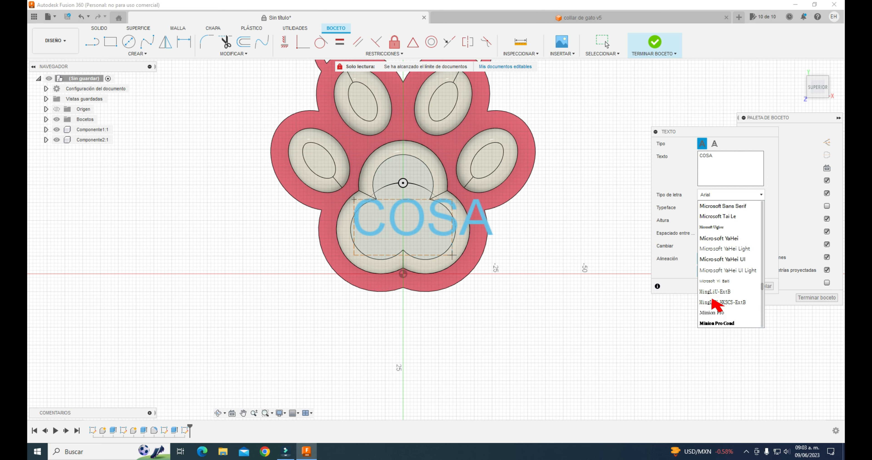
pyautogui.scroll(6, 713, 300)
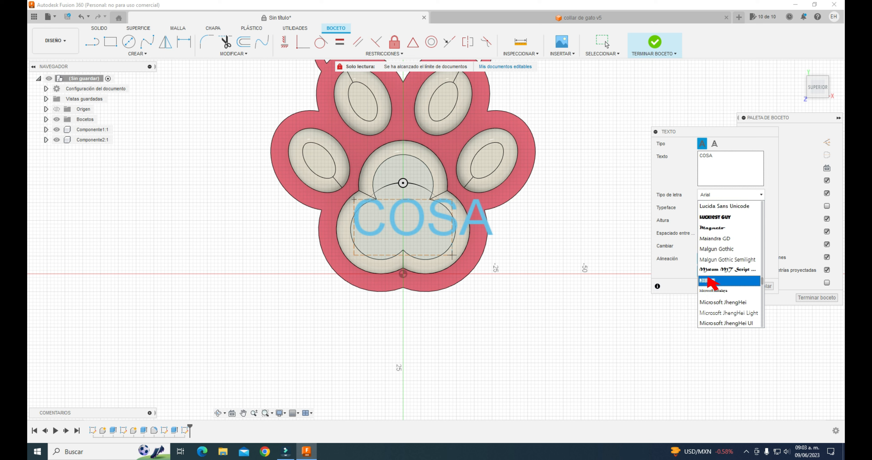
pyautogui.click(714, 270)
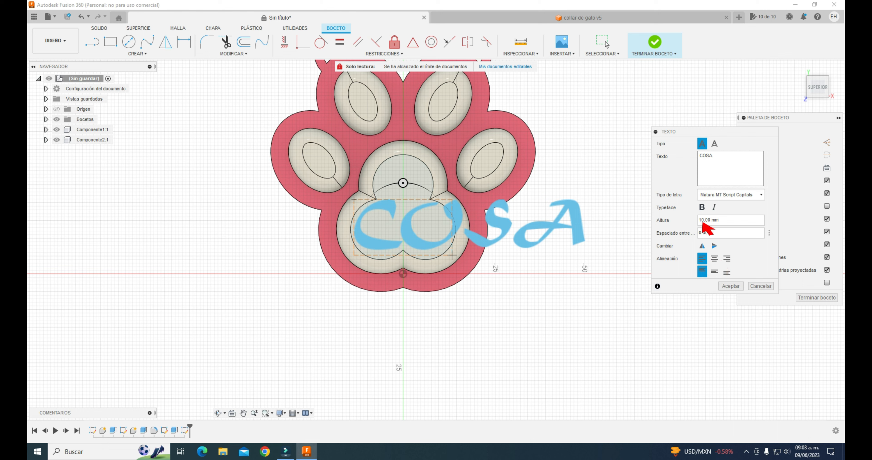
# Step: Set the COSA text height to 5 mm and center it horizontally and vertically in its frame
pyautogui.click(706, 220)
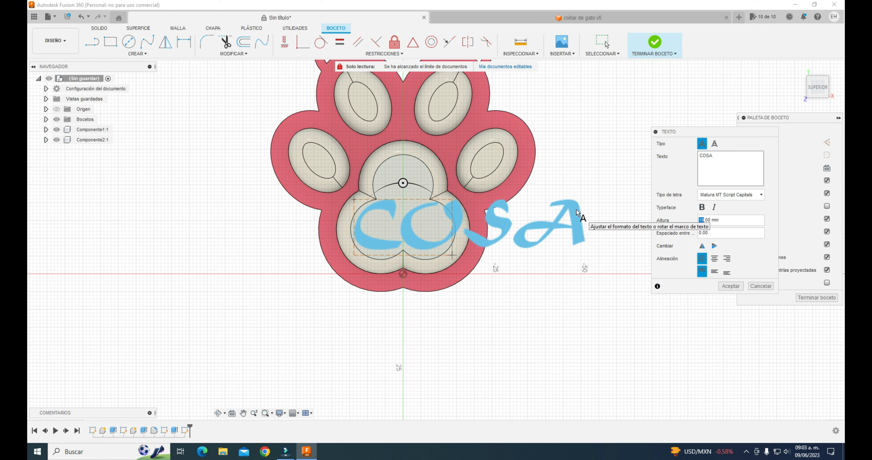
pyautogui.write('5')
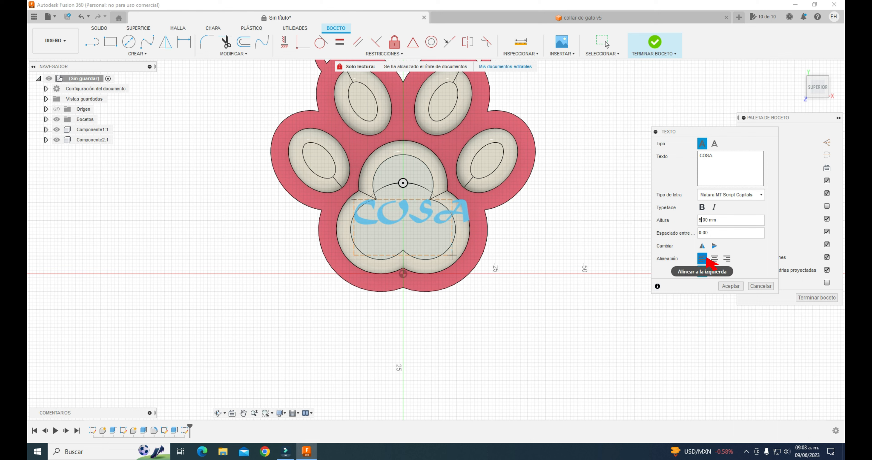
pyautogui.click(714, 258)
pyautogui.click(715, 271)
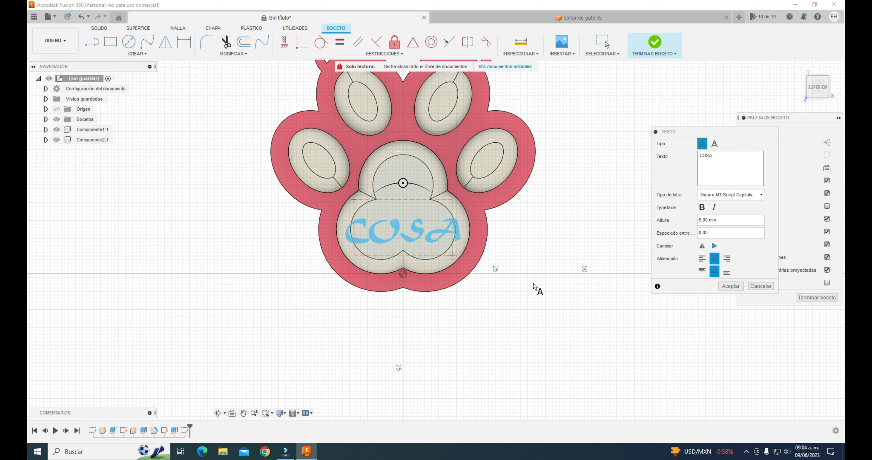
# Step: Set the COSA text height to 4 mm, finish the sketch and return the model to its home view
pyautogui.click(699, 219)
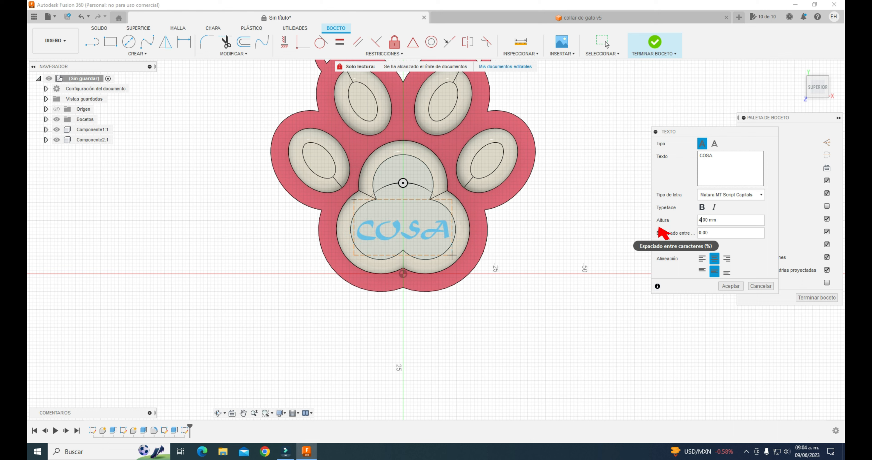
pyautogui.click(730, 286)
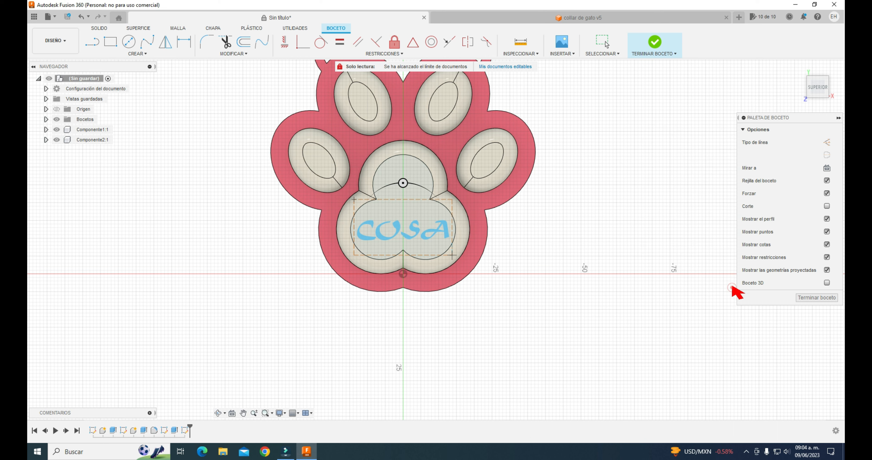
pyautogui.click(655, 43)
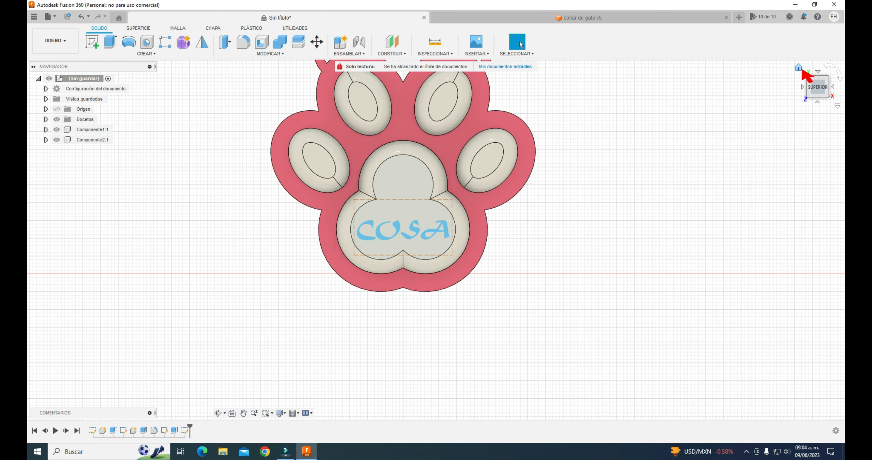
pyautogui.click(800, 69)
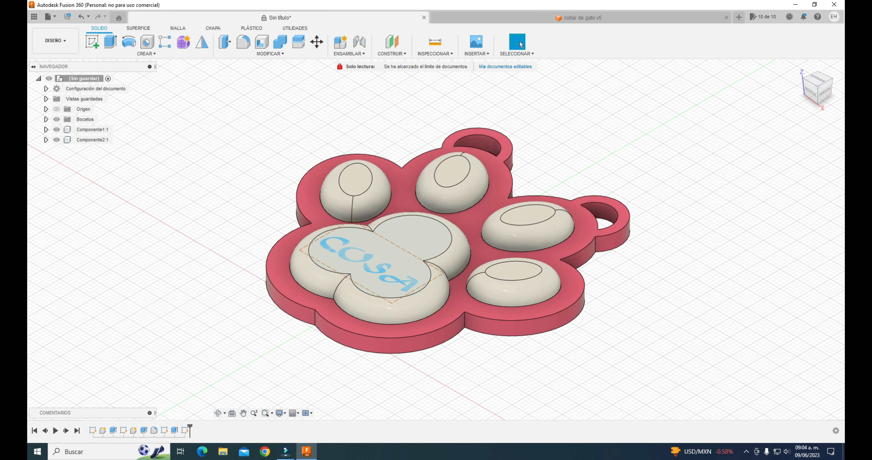
# Step: Cut the COSA text 4 mm deep into the main pad with Extrude, selecting only the text as the profile
pyautogui.click(110, 42)
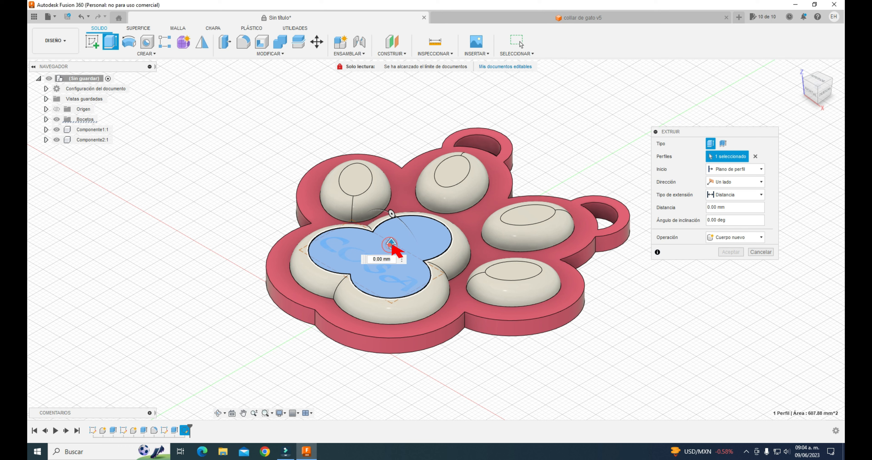
pyautogui.write('-2')
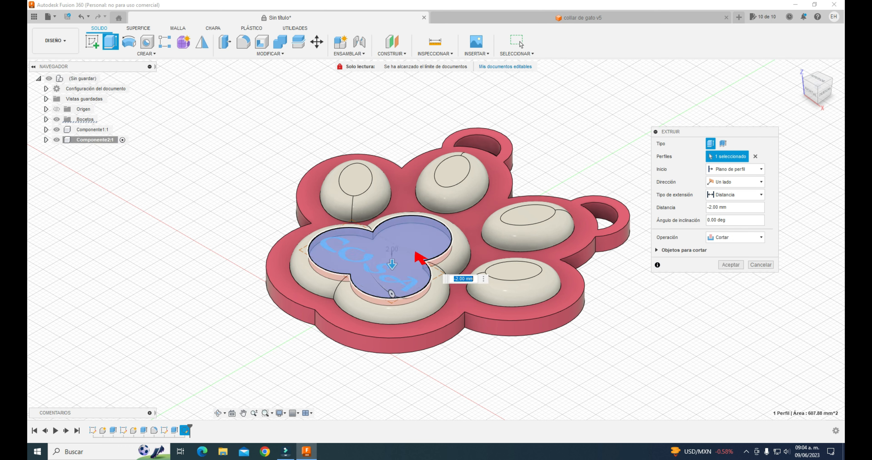
pyautogui.click(755, 157)
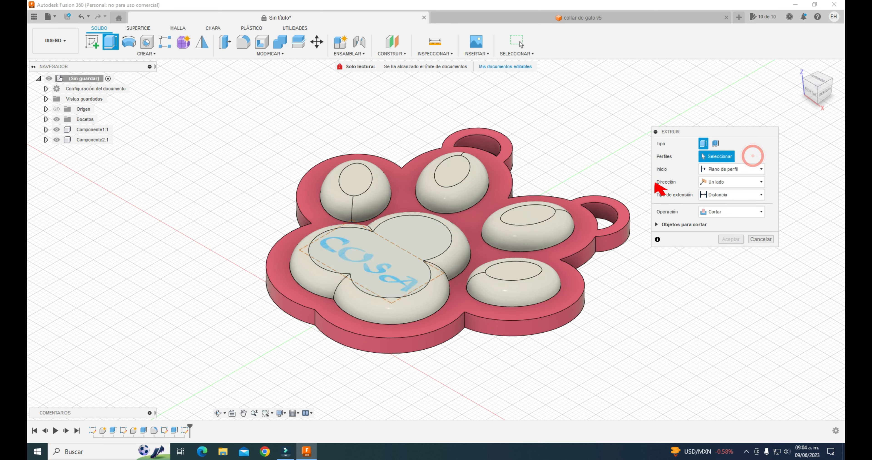
pyautogui.click(332, 246)
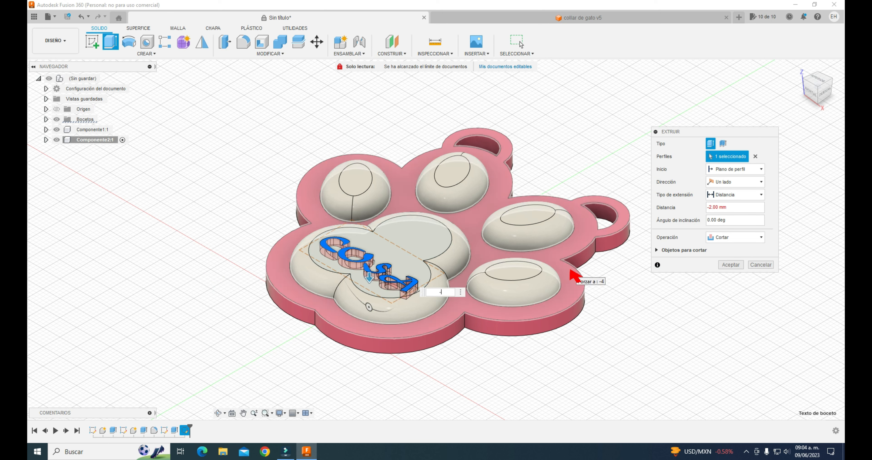
pyautogui.write('-5')
pyautogui.press('Return')
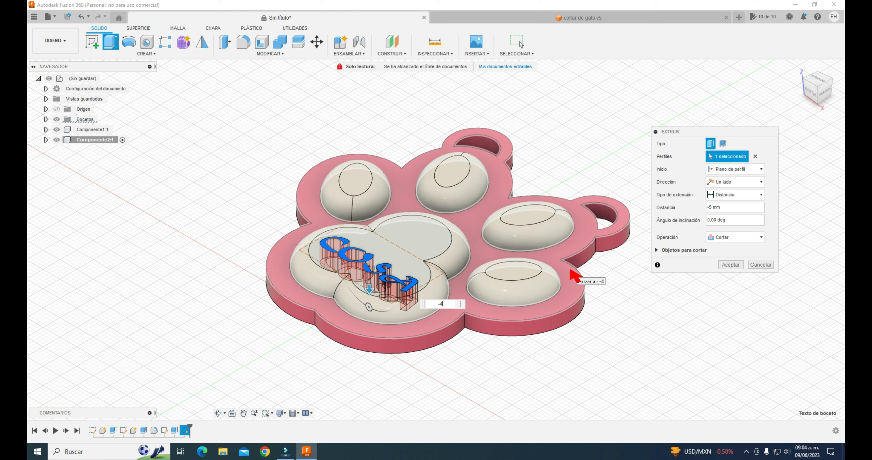
pyautogui.click(572, 276)
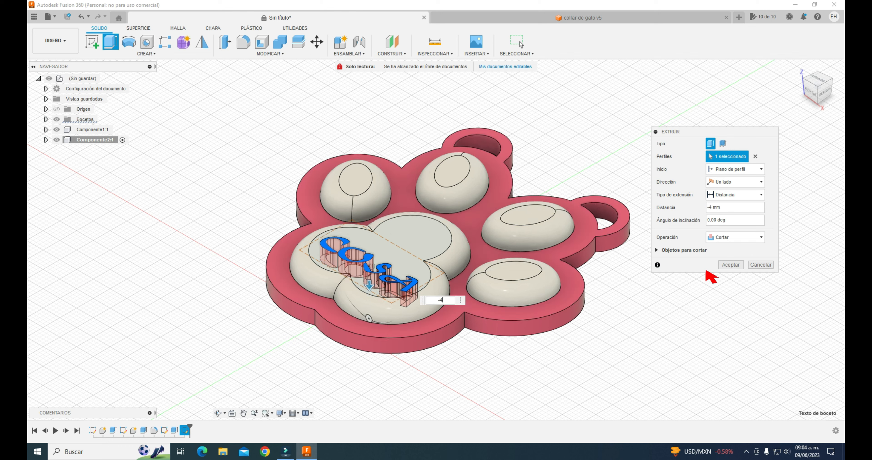
pyautogui.click(731, 265)
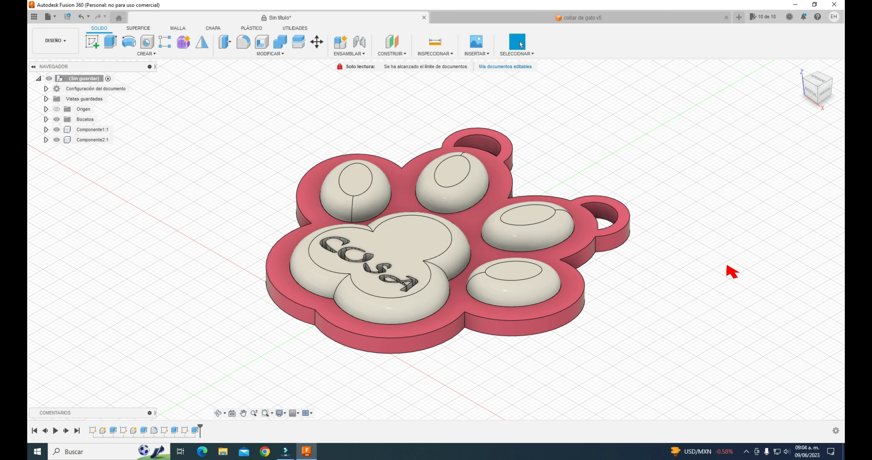
pyautogui.moveTo(799, 70)
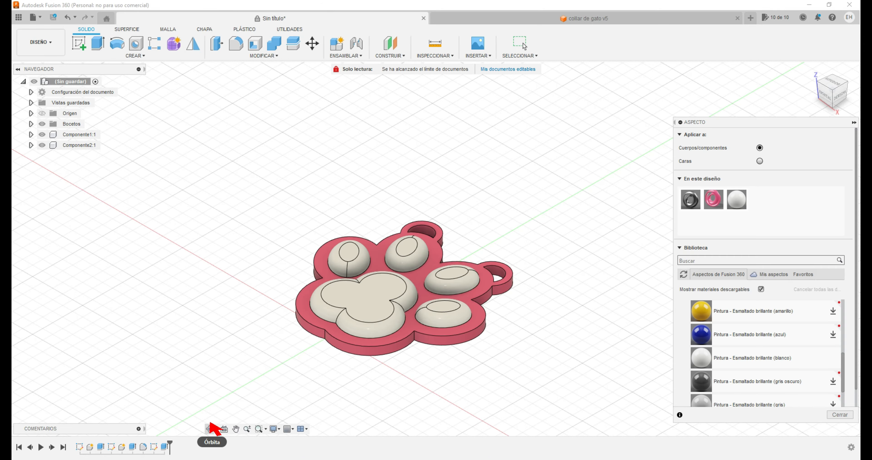
pyautogui.click(210, 430)
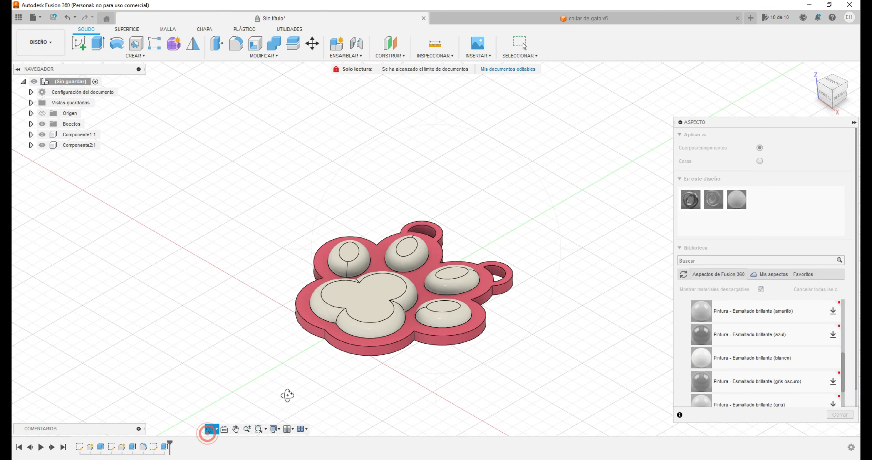
pyautogui.moveTo(368, 328); pyautogui.dragTo(169, 71)
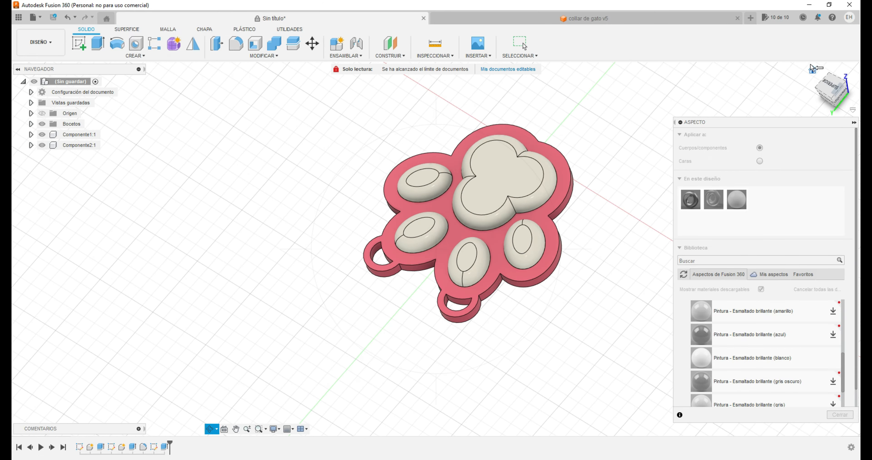
pyautogui.click(814, 73)
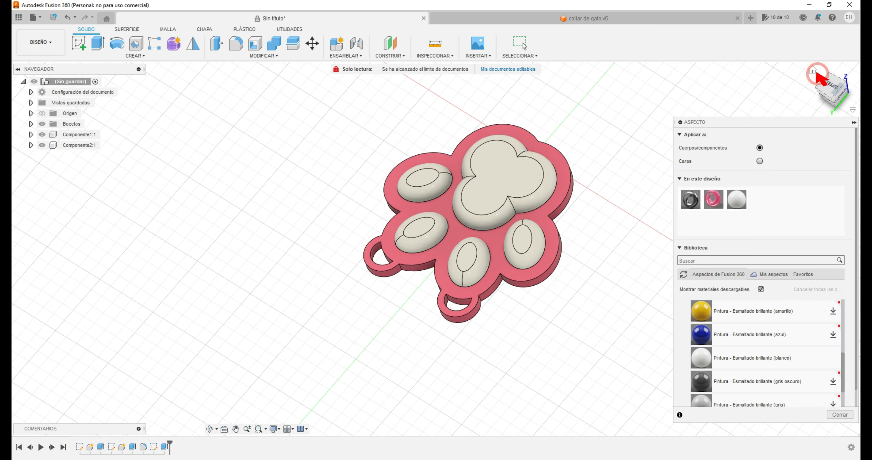
pyautogui.click(813, 71)
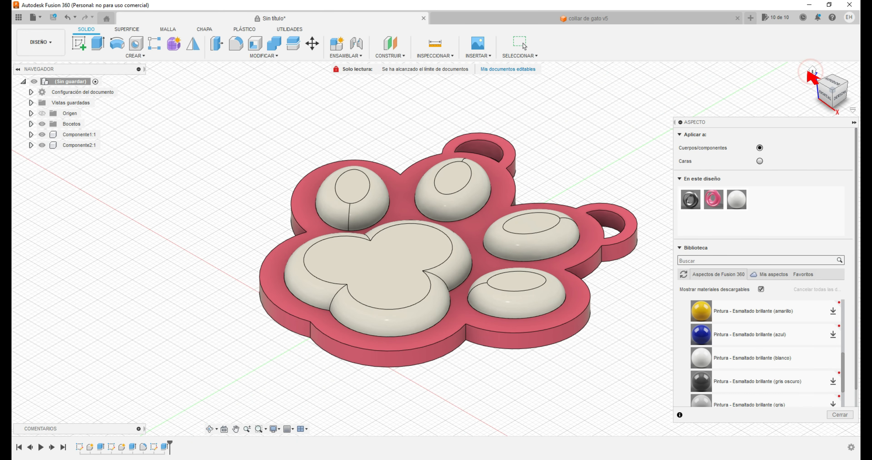